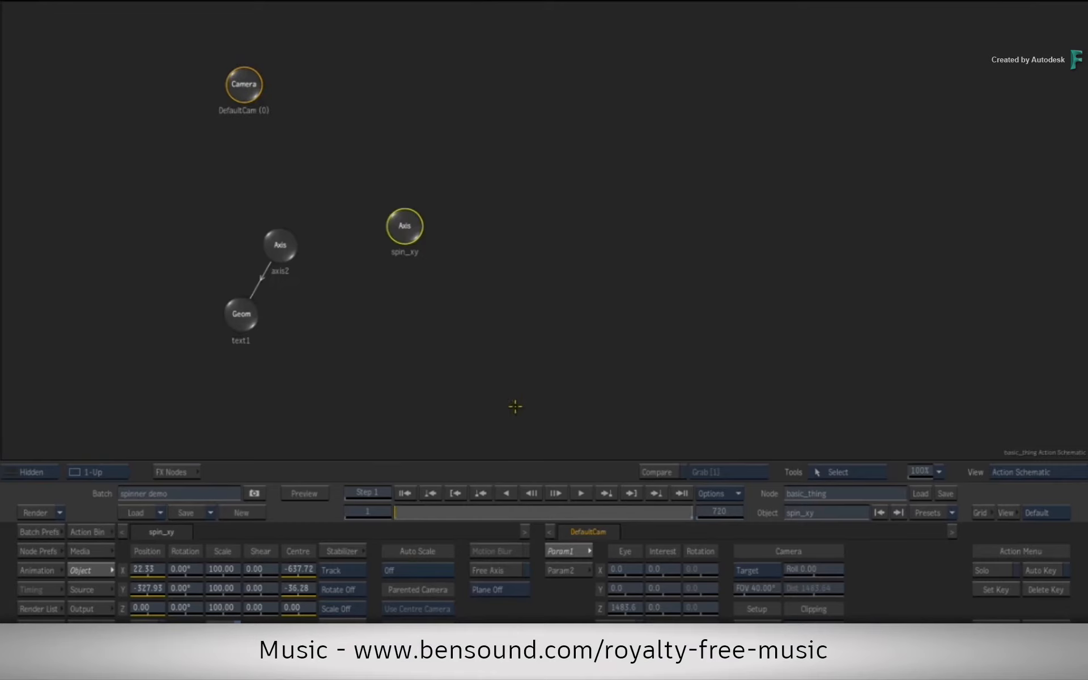
# - Return to the Batch schematic and rearrange the something_more Action and ancient_Chinese_secret Text nodes
pyautogui.press('Escape')
pyautogui.moveTo(673, 339); pyautogui.dragTo(557, 353)
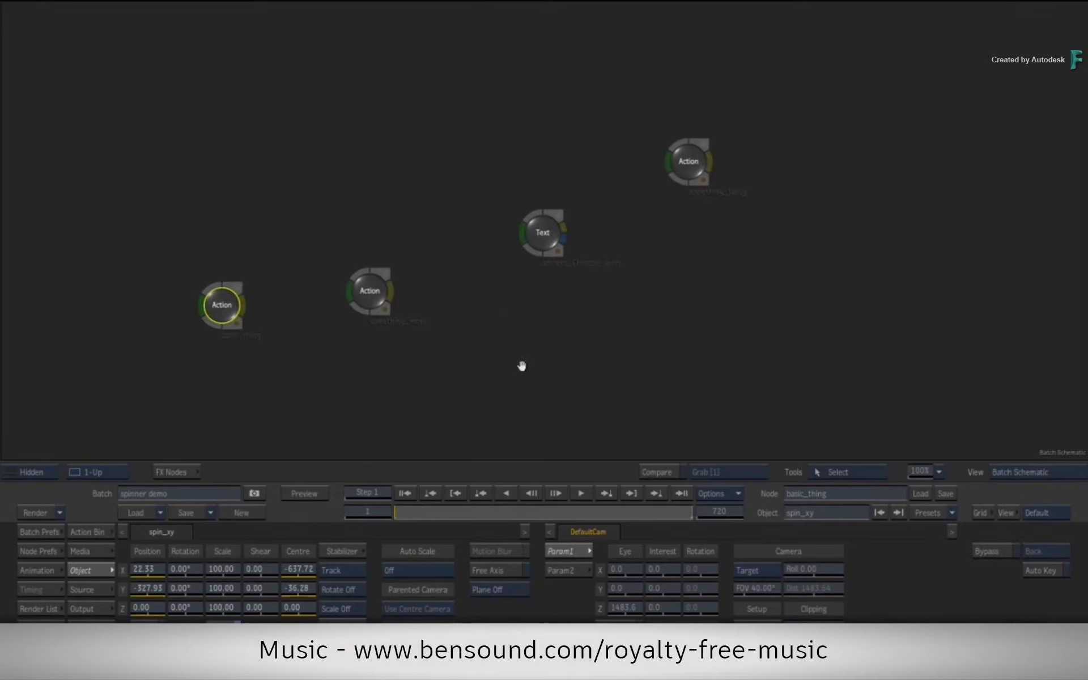
pyautogui.moveTo(379, 286); pyautogui.dragTo(375, 256)
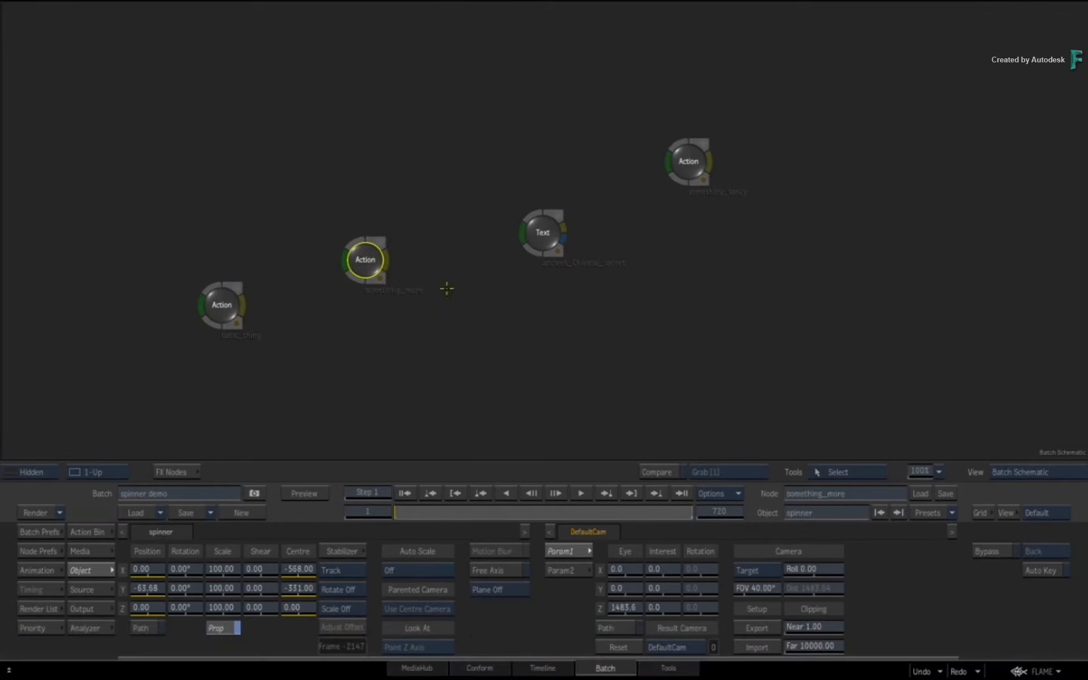
pyautogui.moveTo(552, 237); pyautogui.dragTo(552, 222)
pyautogui.click(679, 161)
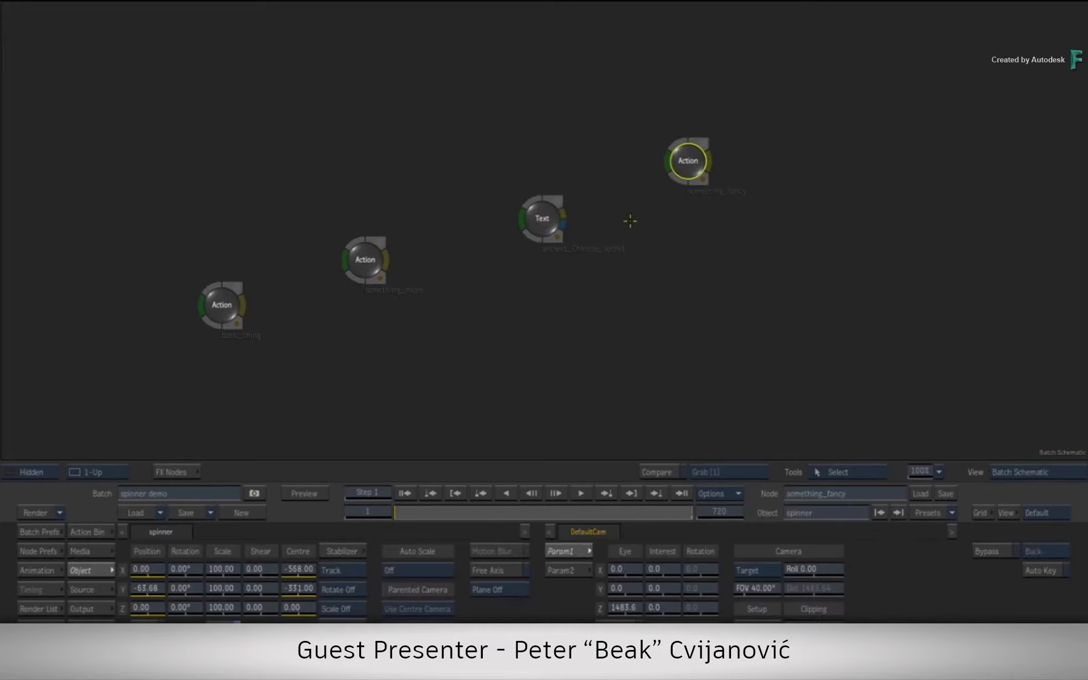
# - View the basic_thing Action result and move its spin_xy axis to preview how the text reacts
pyautogui.click(241, 305)
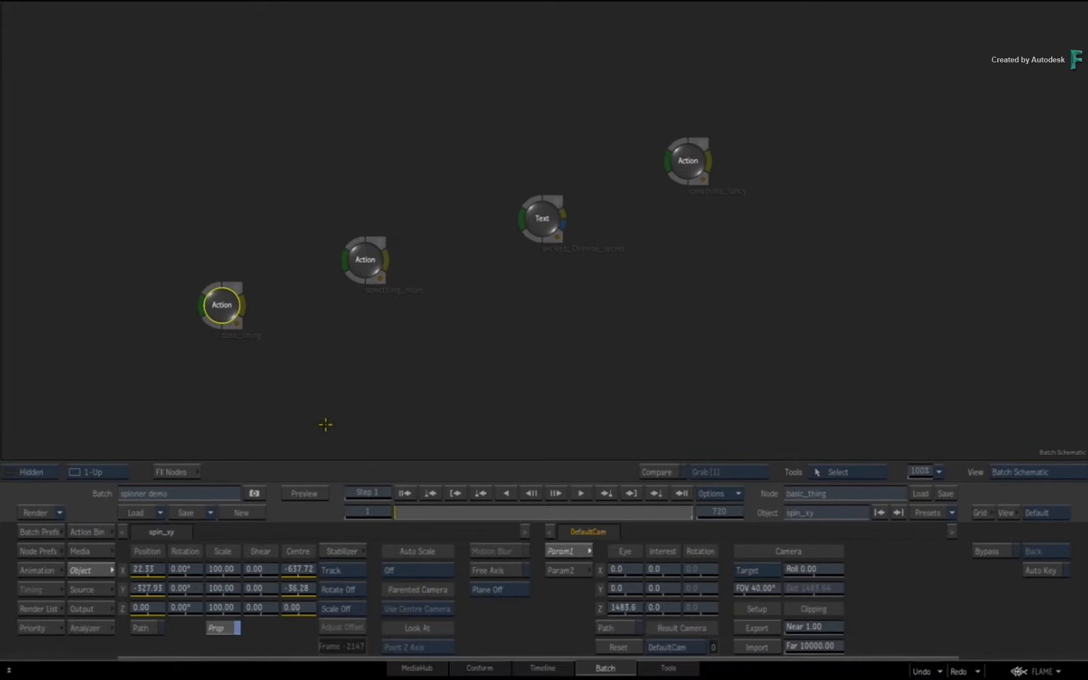
pyautogui.press('F4')
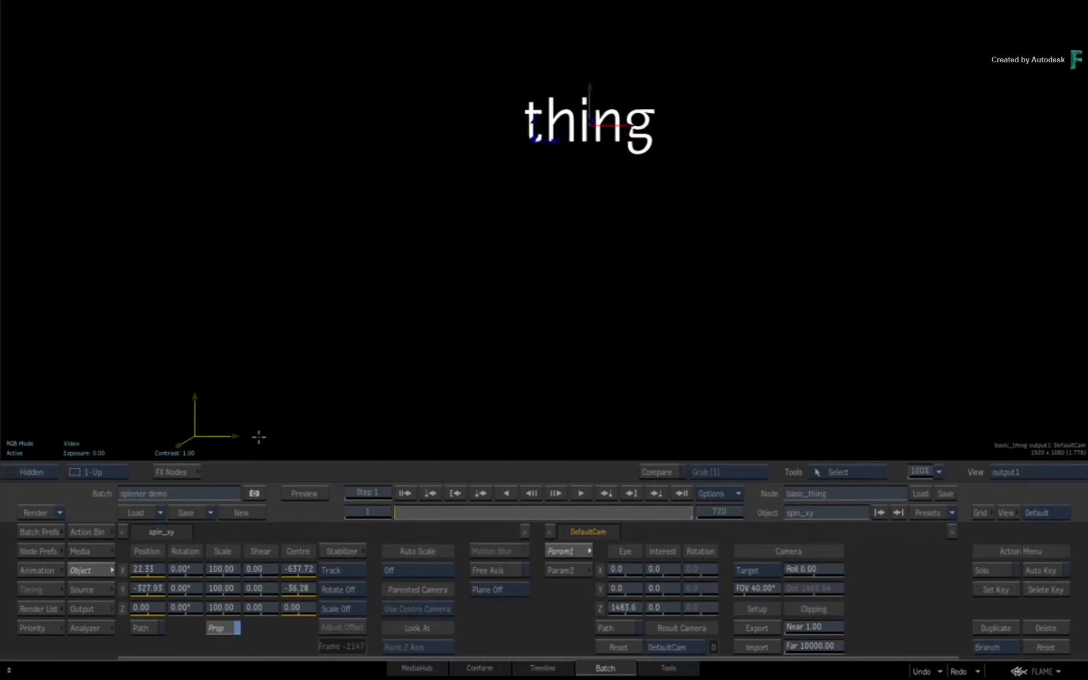
pyautogui.moveTo(259, 436); pyautogui.dragTo(332, 411)
pyautogui.press('F4')
# - View the something_more Action result and move its spinner axis to about 159 in X to preview the text animation
pyautogui.doubleClick(366, 261)
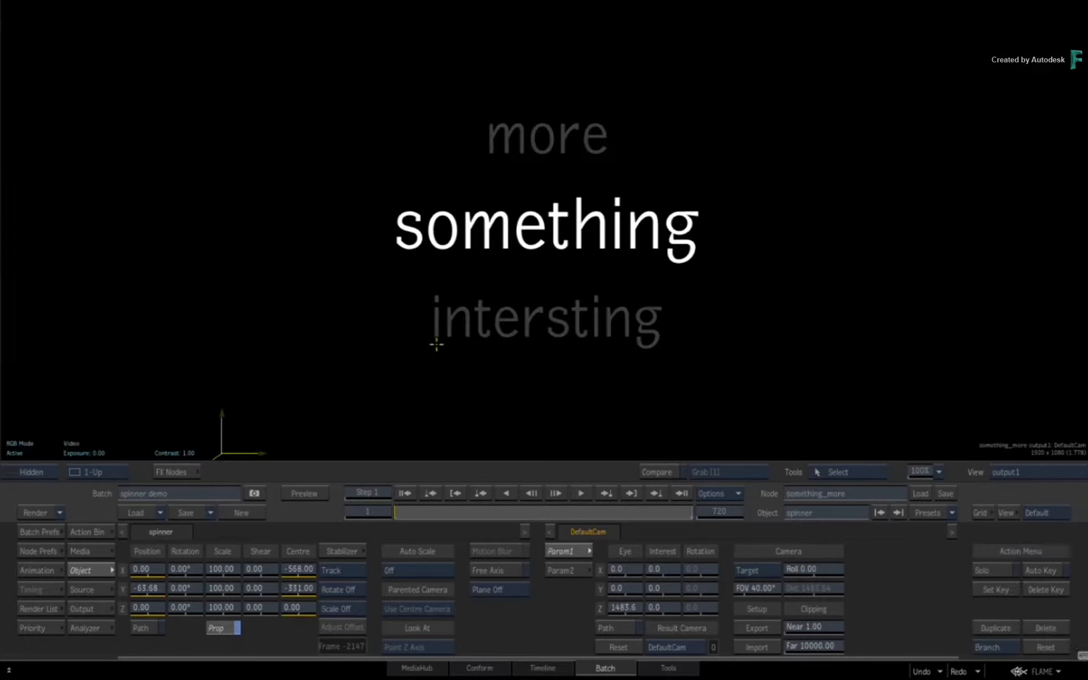
pyautogui.moveTo(269, 405); pyautogui.dragTo(350, 402)
pyautogui.press('Escape')
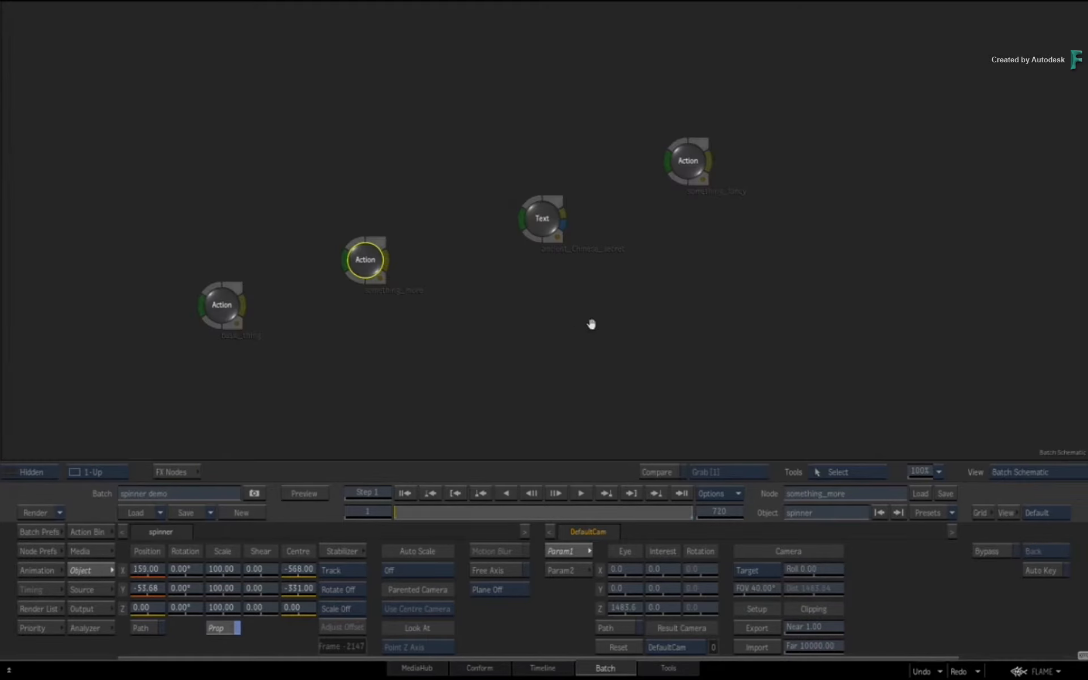
# - View the ancient_Chinese_secret Text node's result and examine its sine, cosine and transparency expressions
pyautogui.moveTo(591, 323); pyautogui.dragTo(566, 364)
pyautogui.click(520, 267)
pyautogui.press('F4')
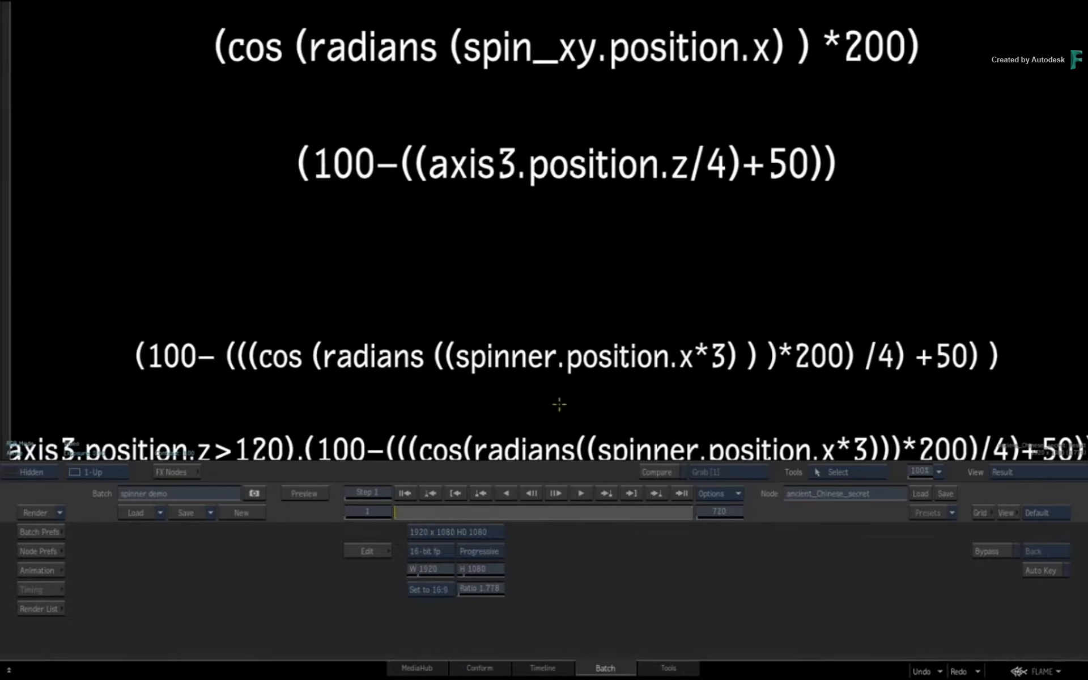
pyautogui.moveTo(618, 241); pyautogui.dragTo(582, 414)
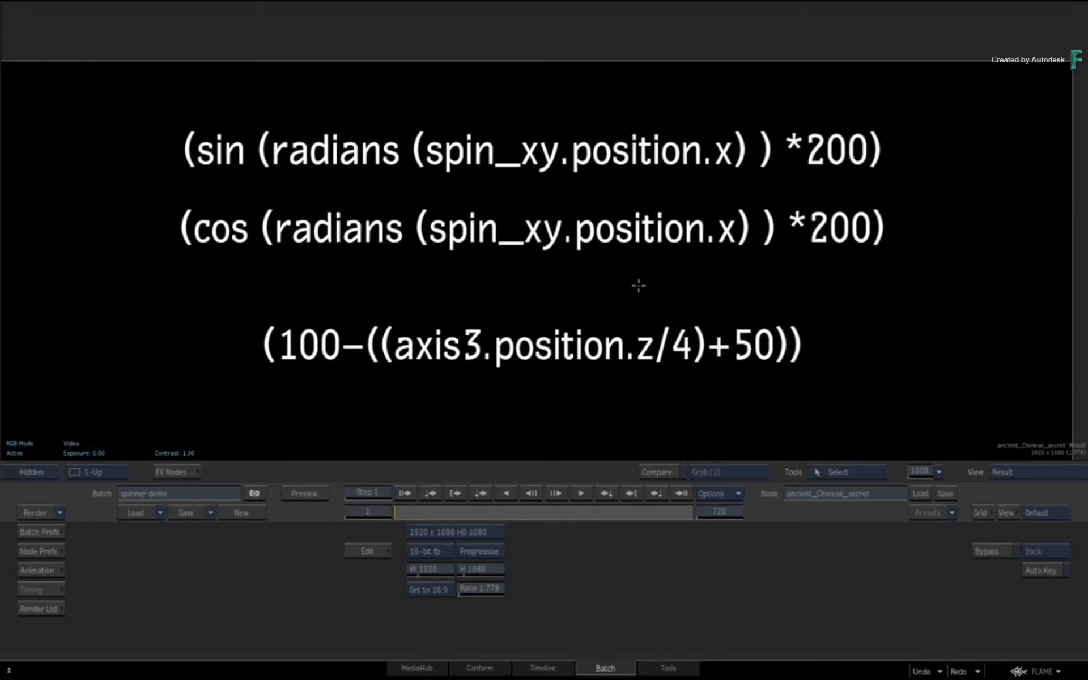
pyautogui.press('`')
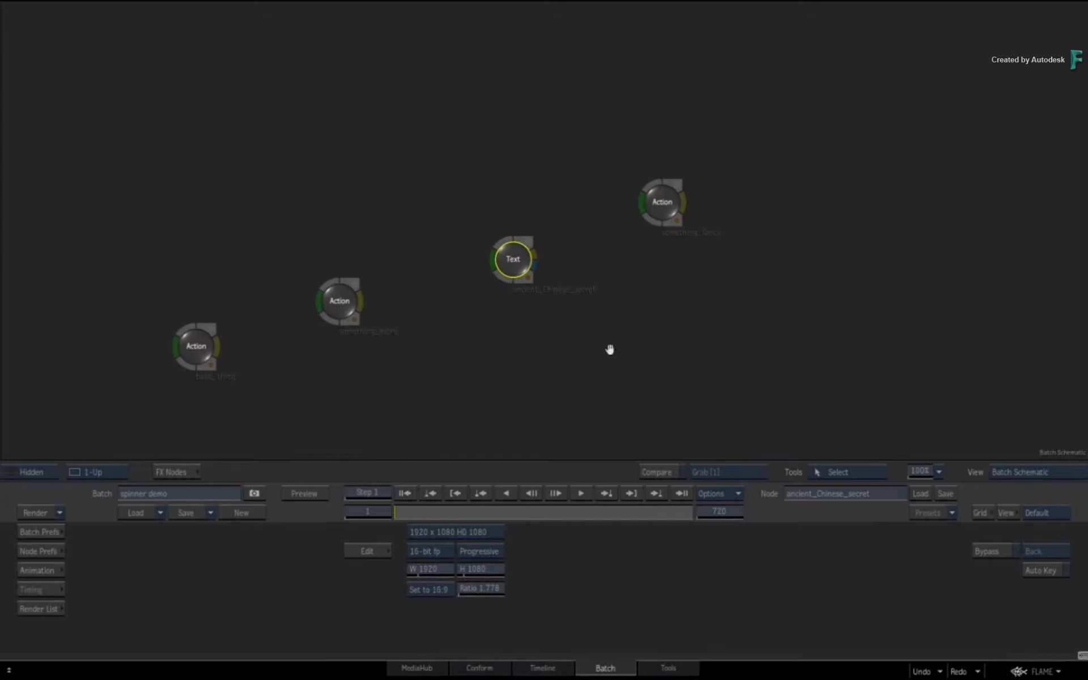
pyautogui.moveTo(609, 350); pyautogui.dragTo(616, 325)
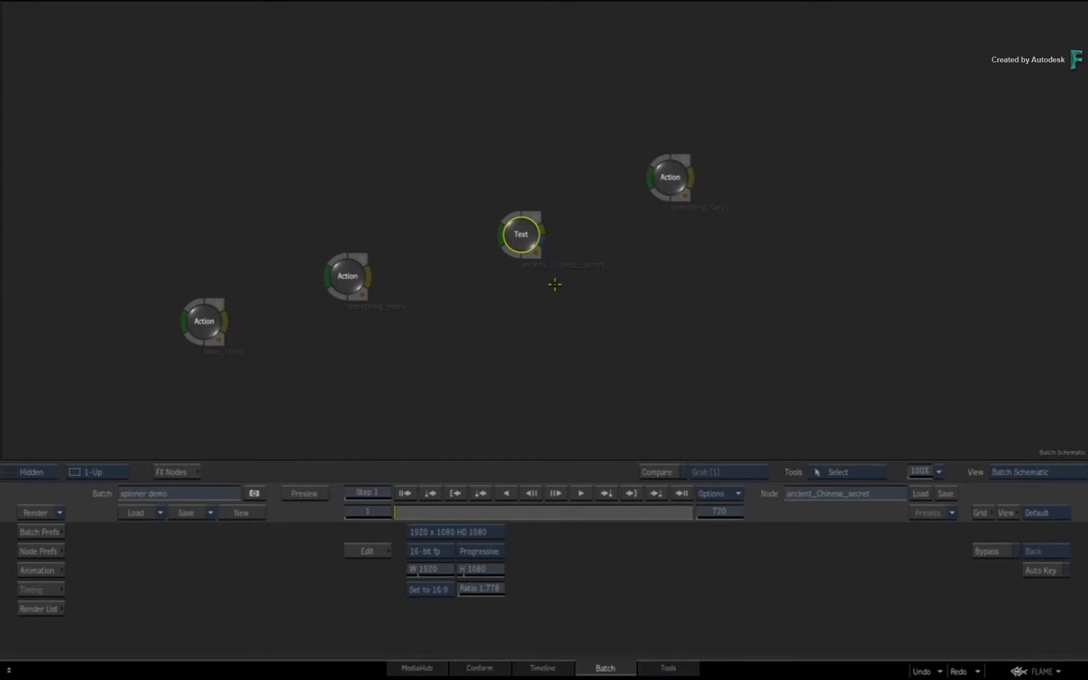
# - View the something_fancy Action result, move its spinner axis to preview the effect, and go to the last frame, 720
pyautogui.moveTo(554, 285); pyautogui.dragTo(612, 296)
pyautogui.doubleClick(729, 176)
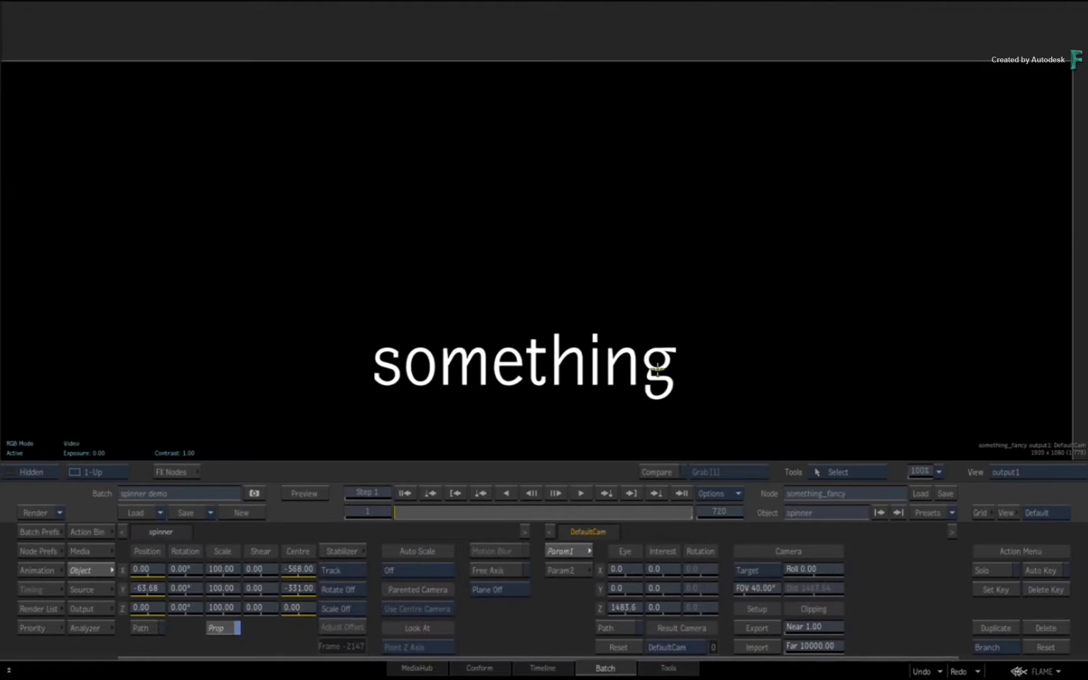
pyautogui.moveTo(592, 368); pyautogui.dragTo(596, 226)
pyautogui.moveTo(214, 448); pyautogui.dragTo(251, 413)
pyautogui.click(679, 491)
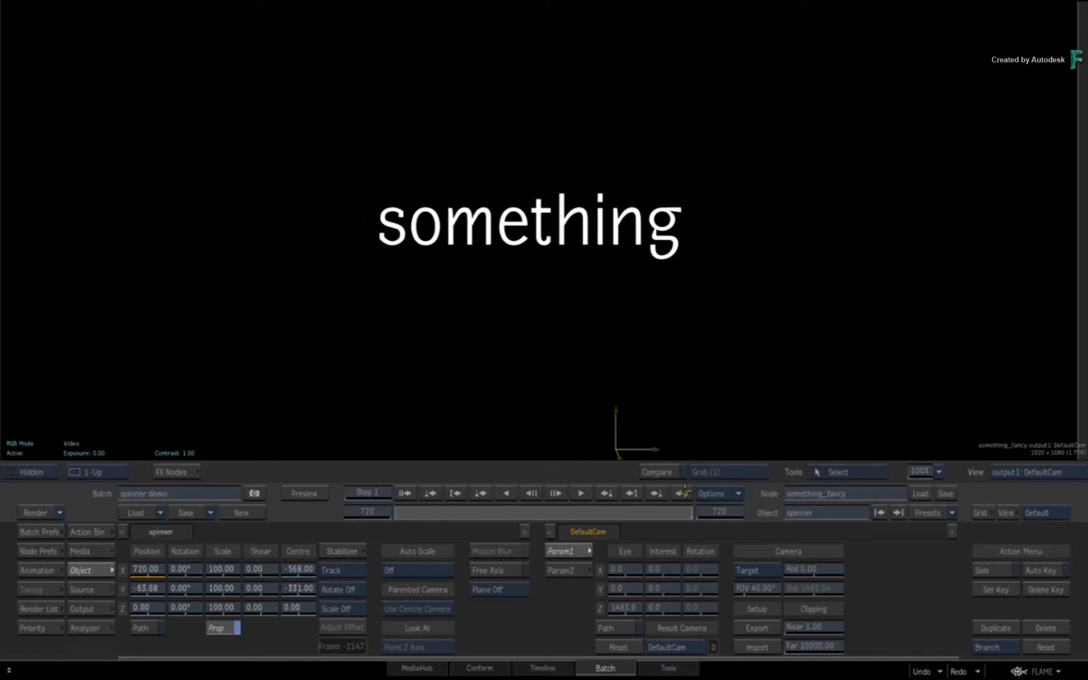
# - Remove the three Action nodes from the Batch schematic and reposition the ancient_Chinese_secret Text node
pyautogui.press('`')
pyautogui.moveTo(702, 350); pyautogui.dragTo(839, 311)
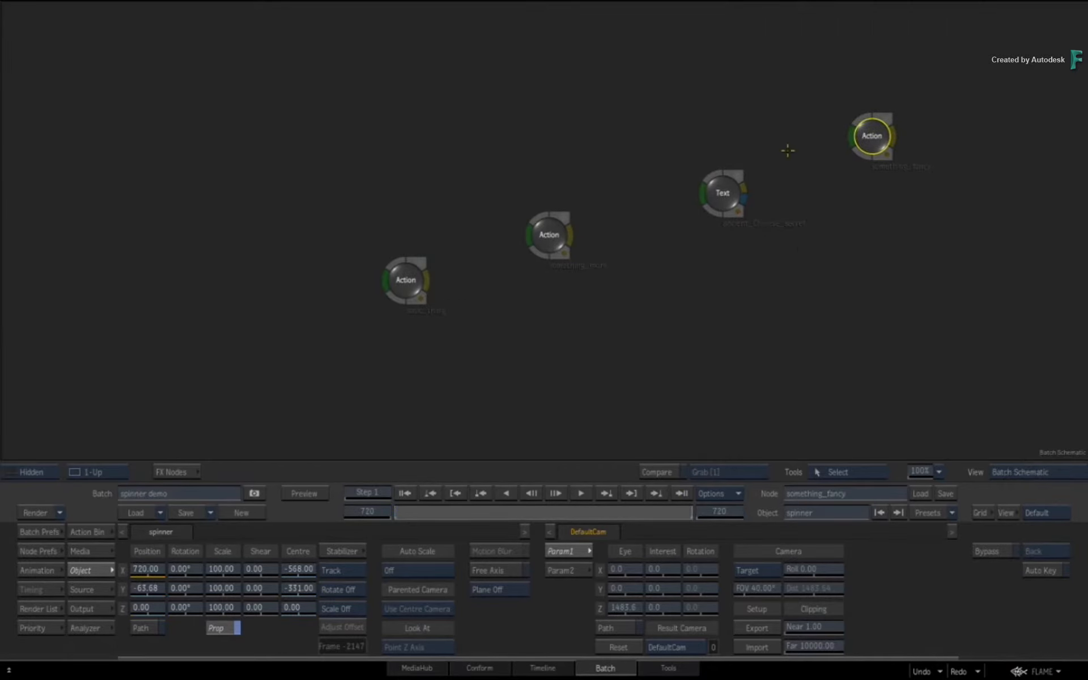
pyautogui.moveTo(723, 191); pyautogui.dragTo(759, 114)
pyautogui.moveTo(871, 136); pyautogui.dragTo(212, 677)
pyautogui.moveTo(551, 231); pyautogui.dragTo(128, 677)
pyautogui.moveTo(736, 131); pyautogui.dragTo(688, 231)
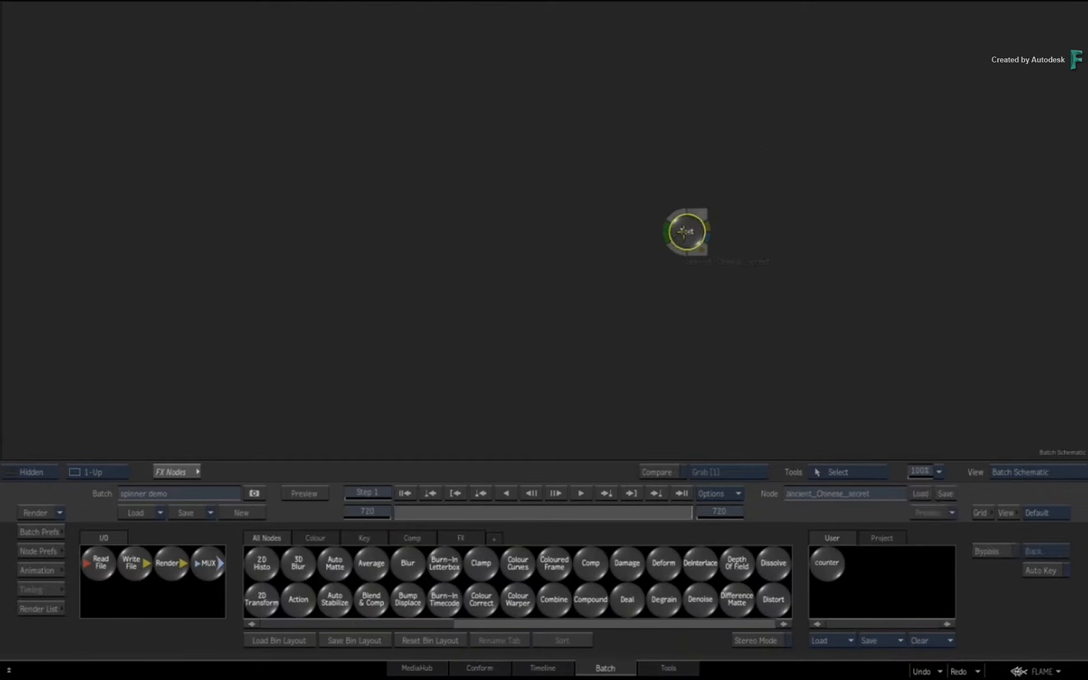
# - Set the ancient_Chinese_secret Text node as a context and view its sine and cosine expressions
pyautogui.press('F4')
pyautogui.moveTo(721, 177); pyautogui.dragTo(717, 421)
pyautogui.press('F4')
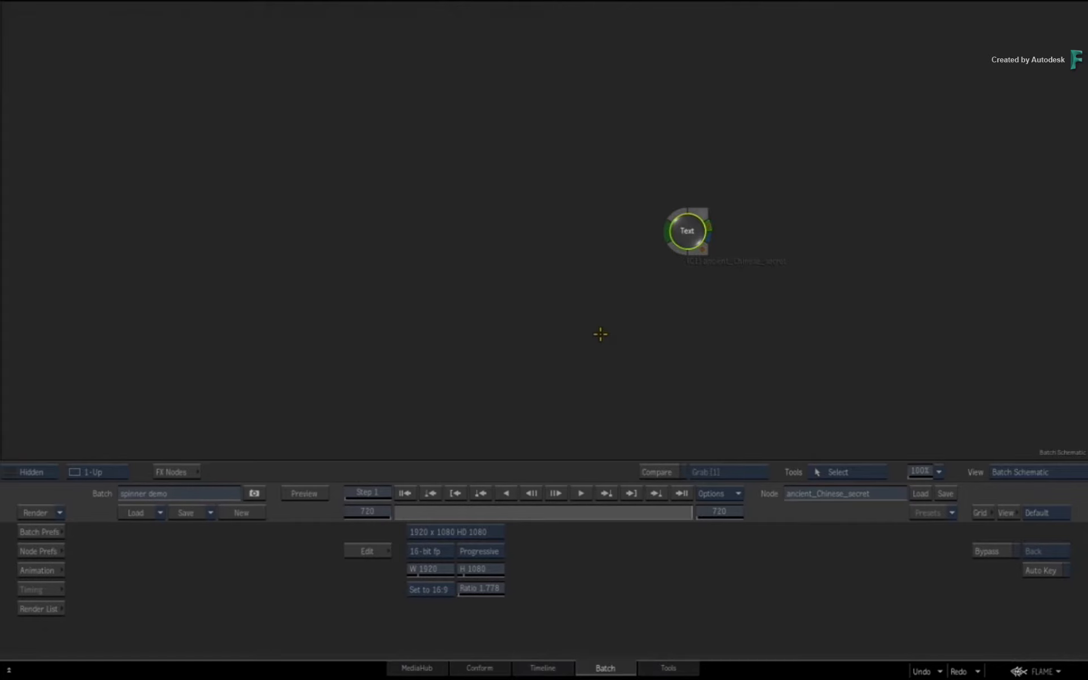
pyautogui.press('F4')
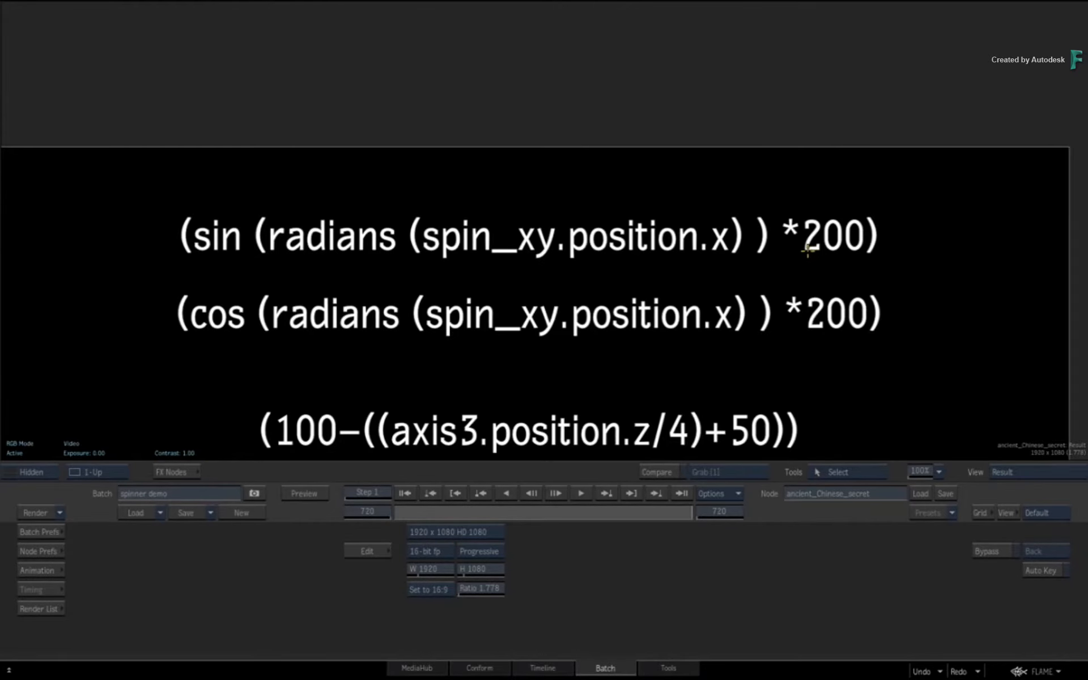
pyautogui.press('Escape')
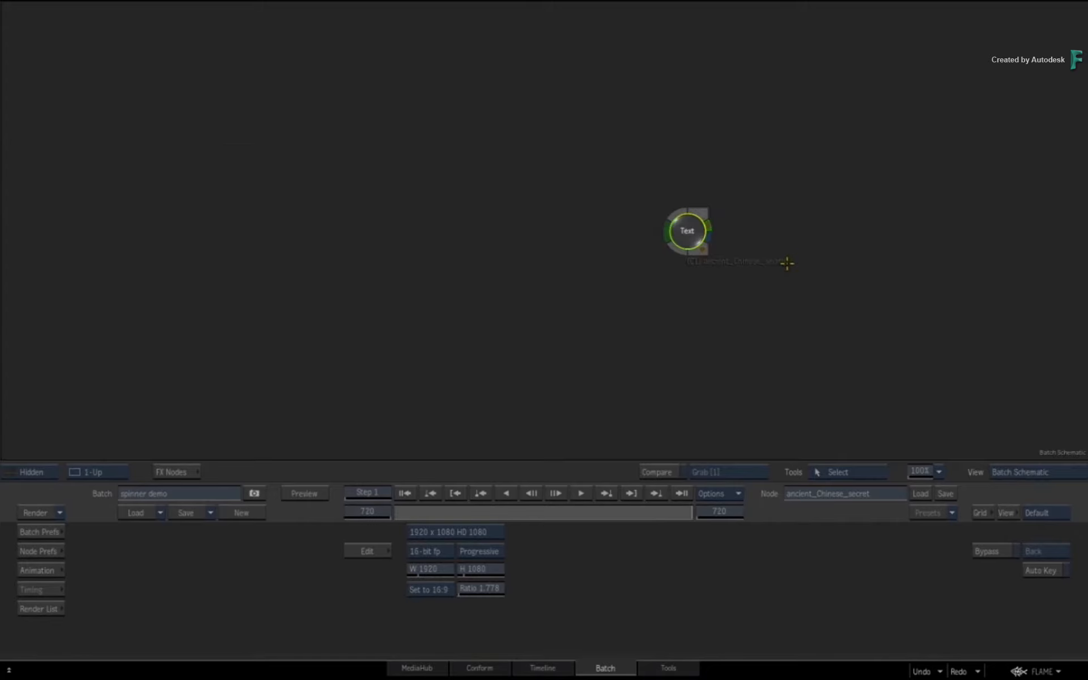
pyautogui.moveTo(527, 332); pyautogui.dragTo(615, 278)
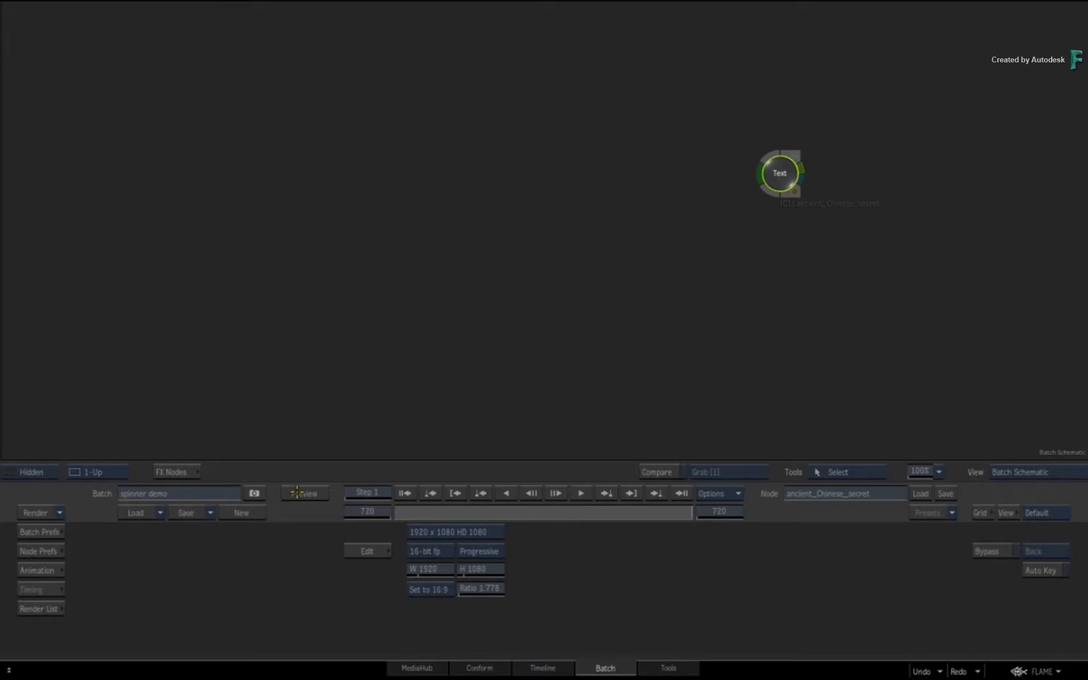
# - Review the remaining expressions further down in the Text node's context view
pyautogui.click(185, 469)
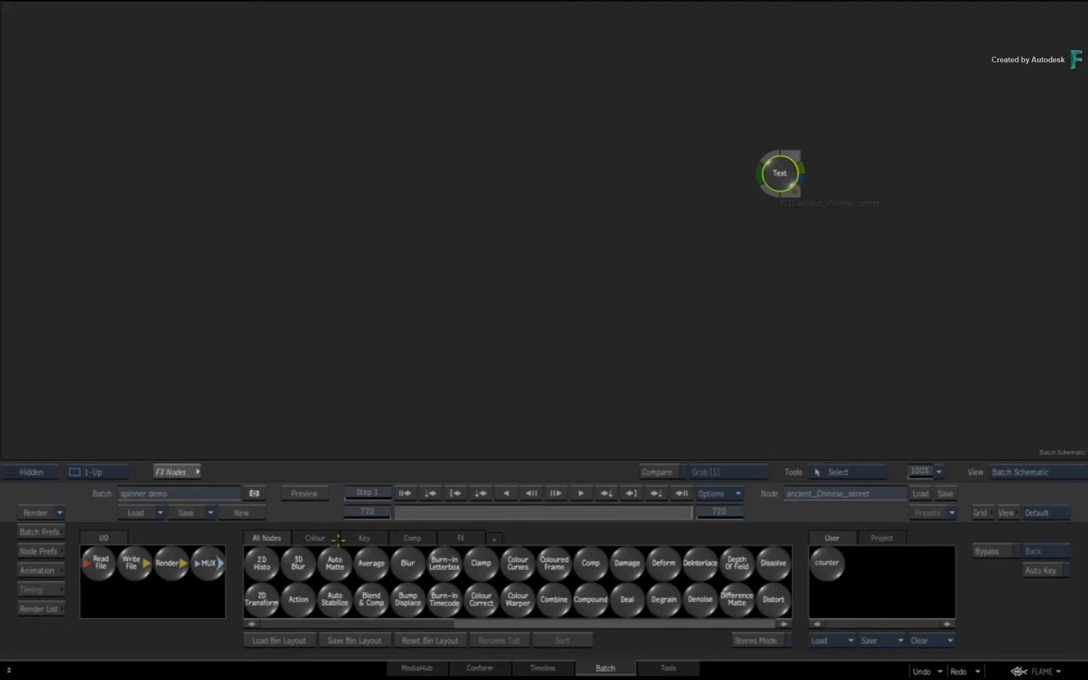
pyautogui.press('F4')
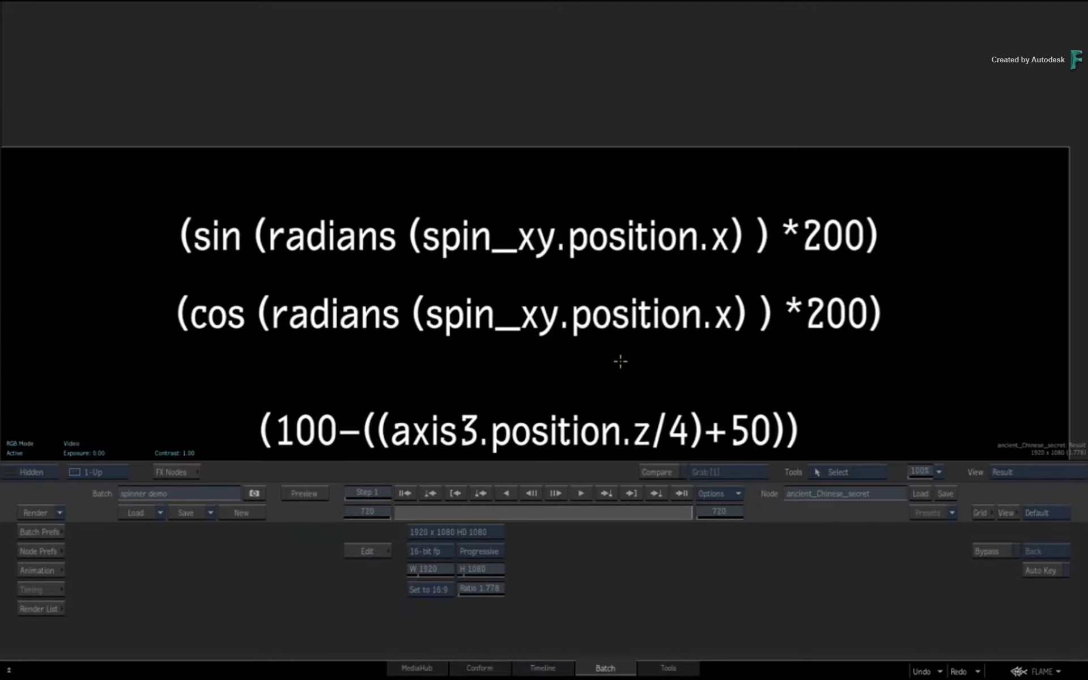
pyautogui.moveTo(617, 390); pyautogui.dragTo(638, 84)
pyautogui.moveTo(640, 286); pyautogui.dragTo(642, 213)
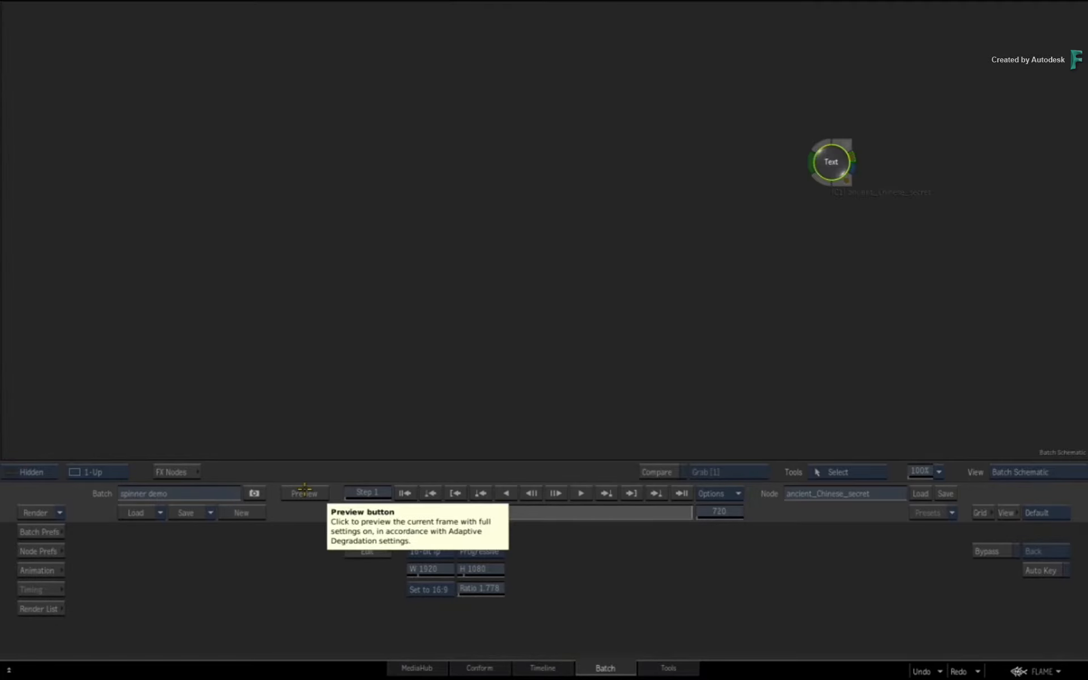
# - Add an Action node to the Batch schematic, place a 3D Text object in it, and fit the result view
pyautogui.click(191, 473)
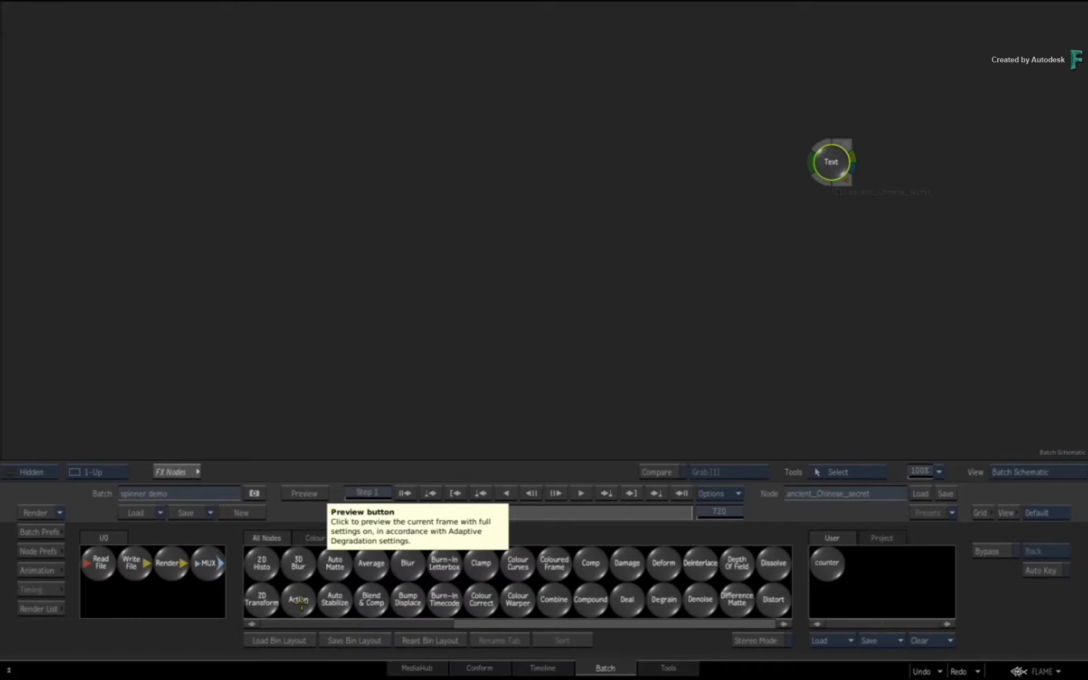
pyautogui.moveTo(298, 599); pyautogui.dragTo(374, 283)
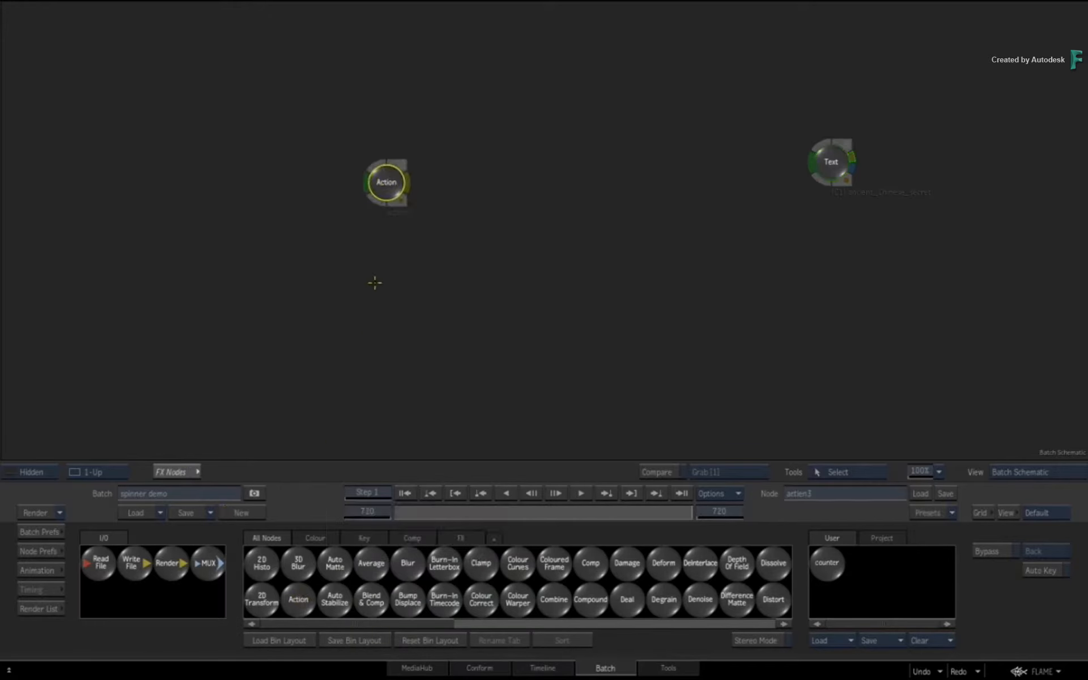
pyautogui.press('F4')
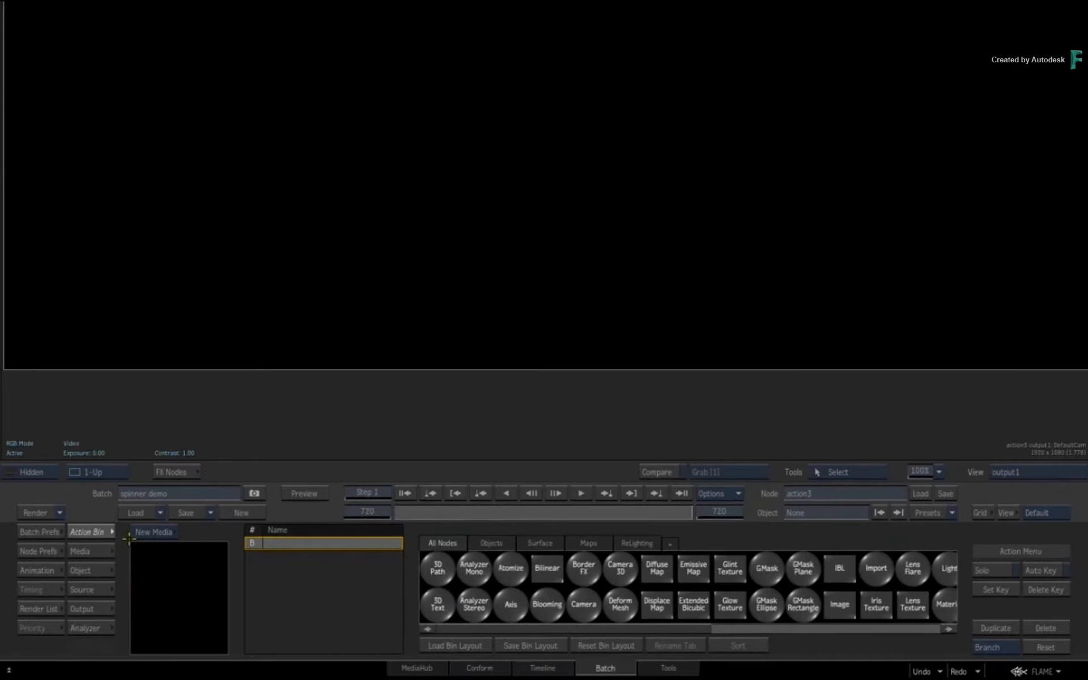
pyautogui.moveTo(445, 599); pyautogui.dragTo(383, 124)
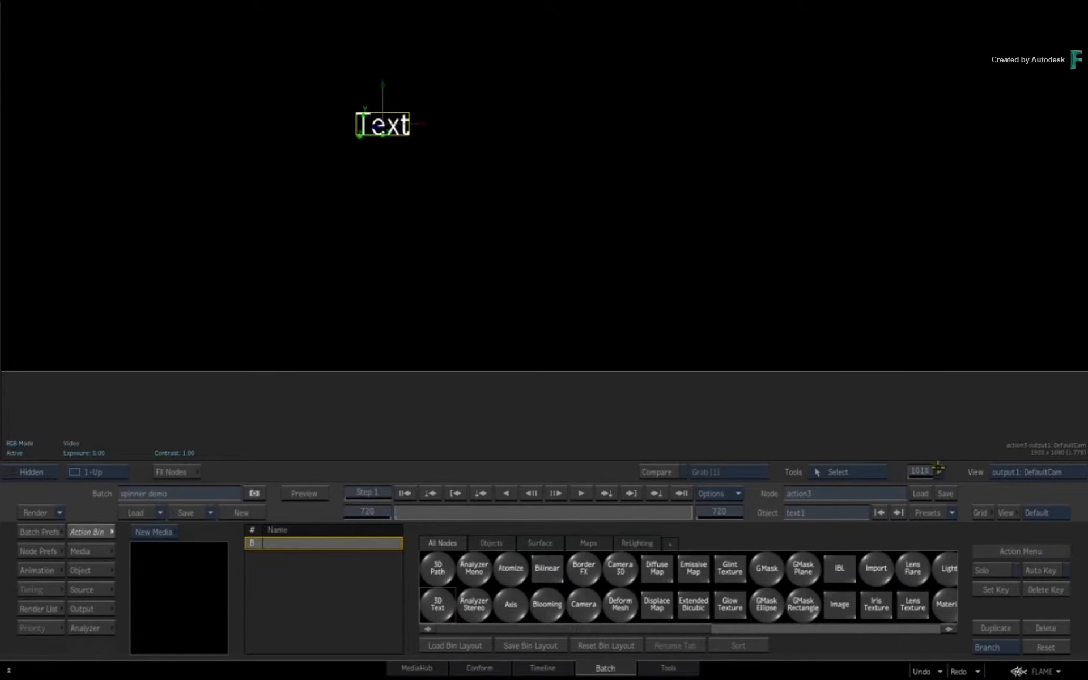
pyautogui.click(939, 470)
pyautogui.click(938, 465)
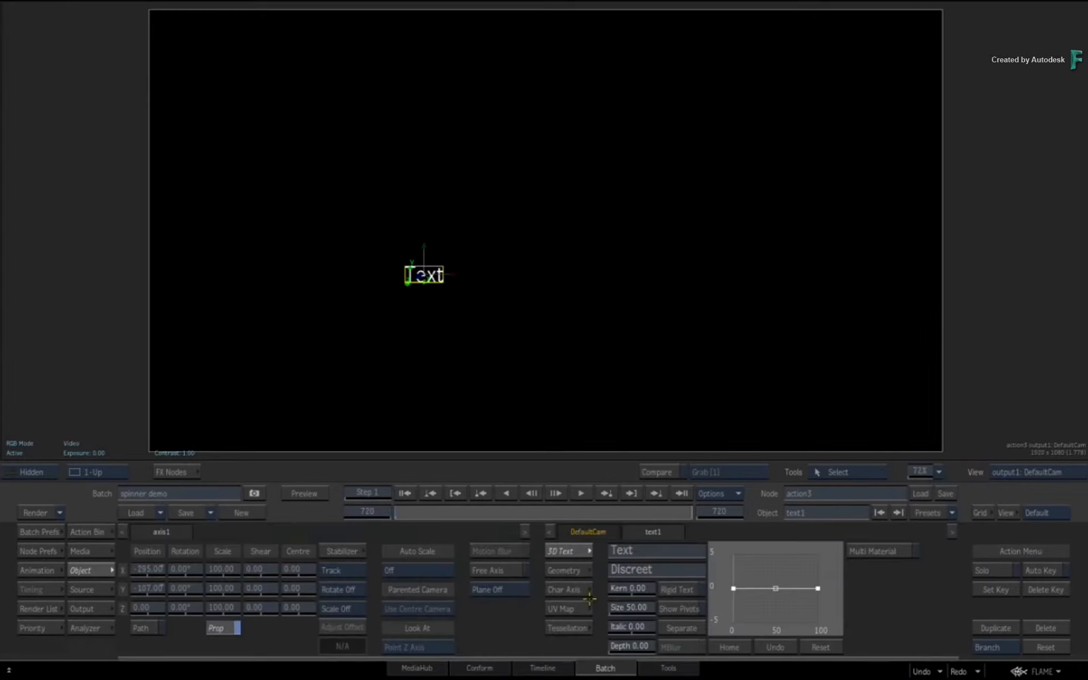
# - Set the 3D text's size to 120
pyautogui.click(638, 605)
pyautogui.click(613, 570)
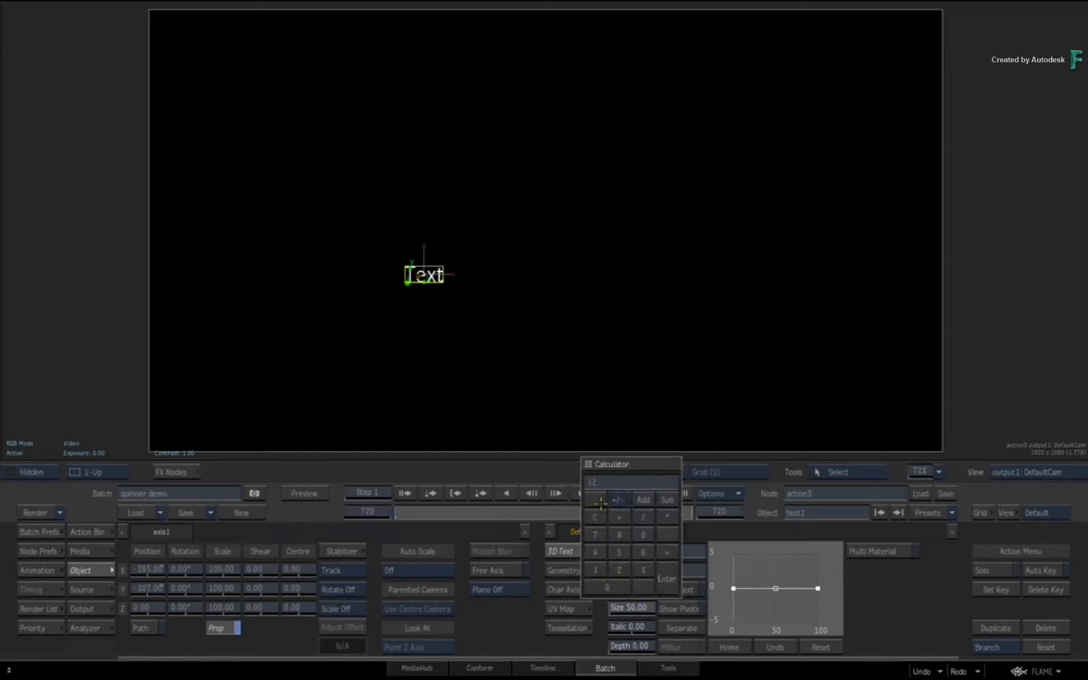
pyautogui.press('Return')
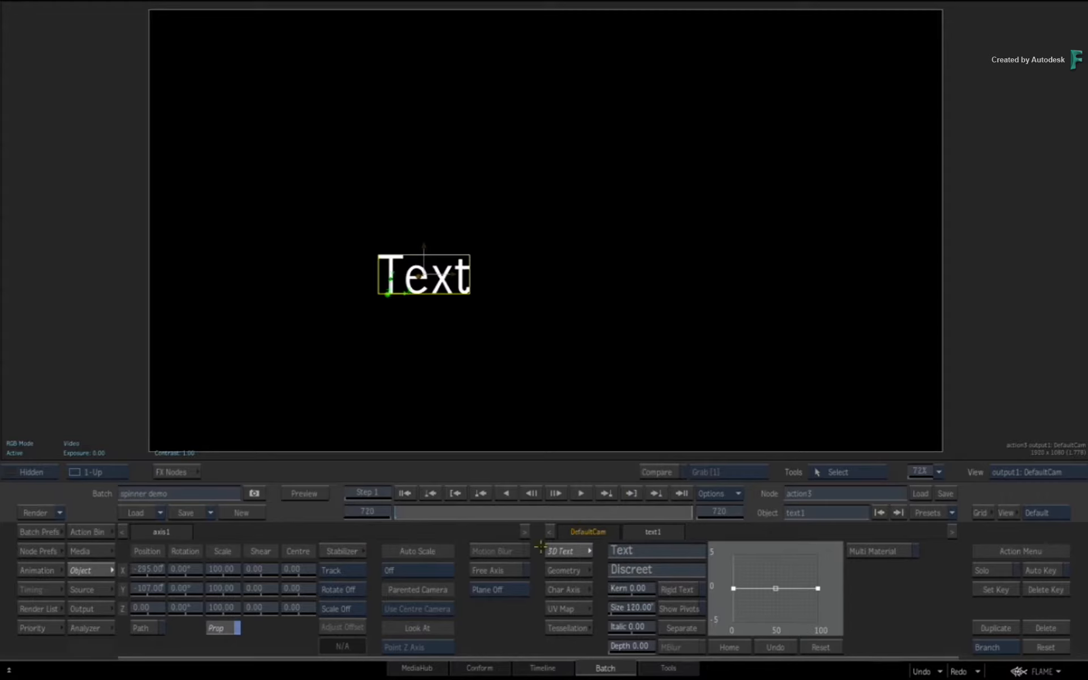
# - Reposition the text's axis in the Action schematic, then add a separate Axis node and name it spinner
pyautogui.press('`')
pyautogui.moveTo(547, 232); pyautogui.dragTo(244, 257)
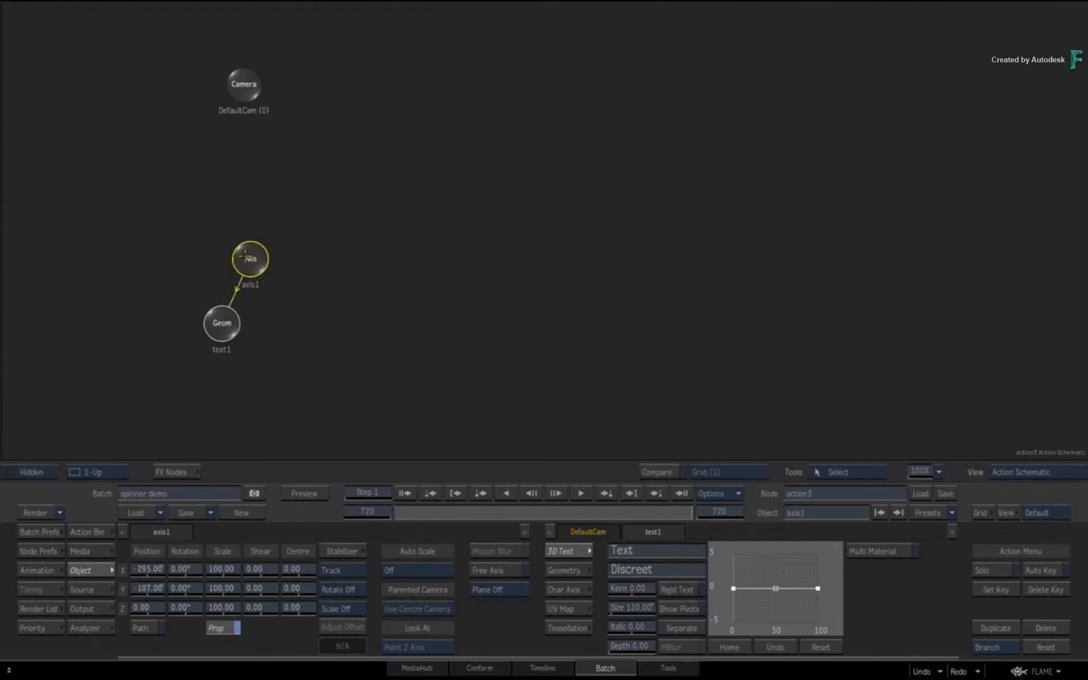
pyautogui.click(87, 532)
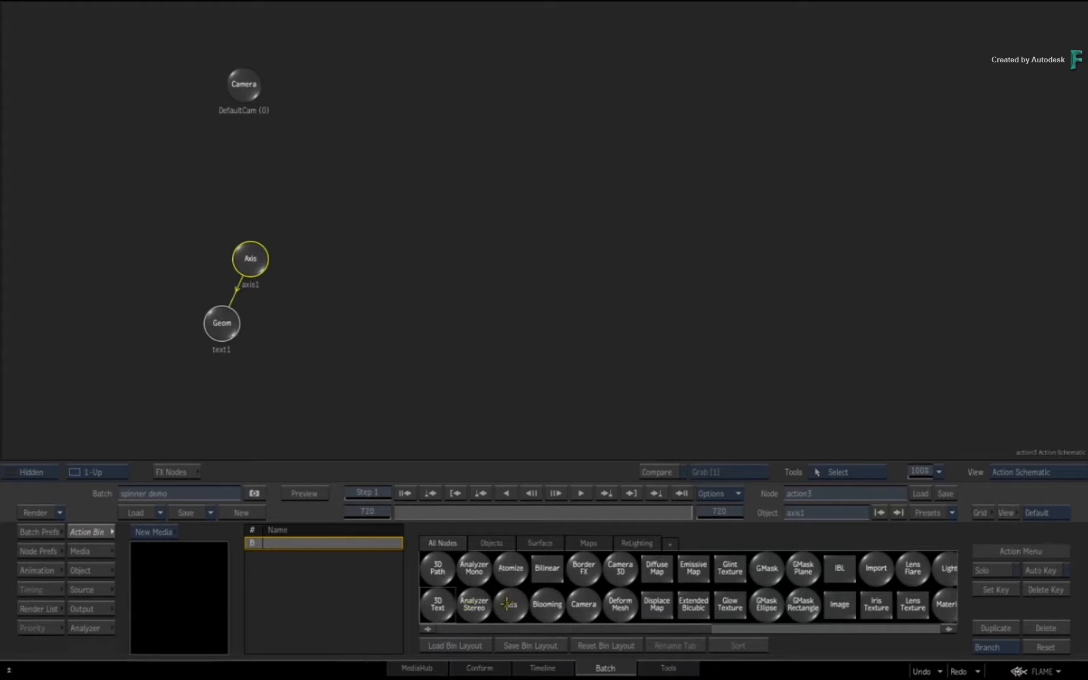
pyautogui.moveTo(507, 604); pyautogui.dragTo(416, 194)
pyautogui.click(793, 513)
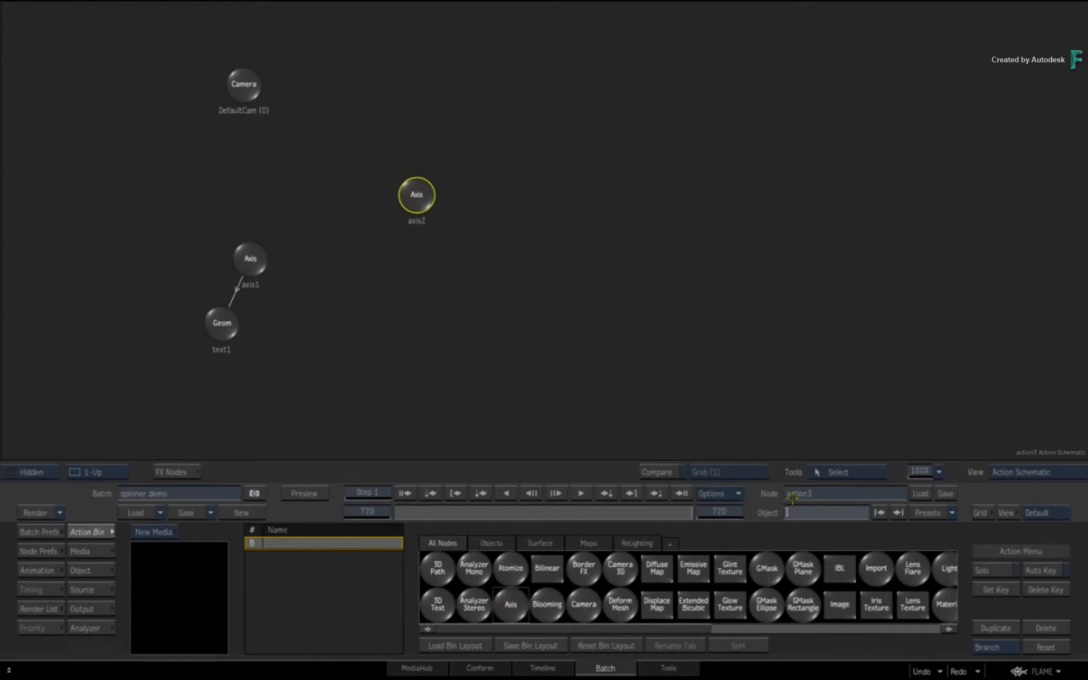
pyautogui.write('spinner')
pyautogui.press('Return')
# - Check the text and the new axis in the result view, and move the spinner node slightly away from the text nodes
pyautogui.click(278, 297)
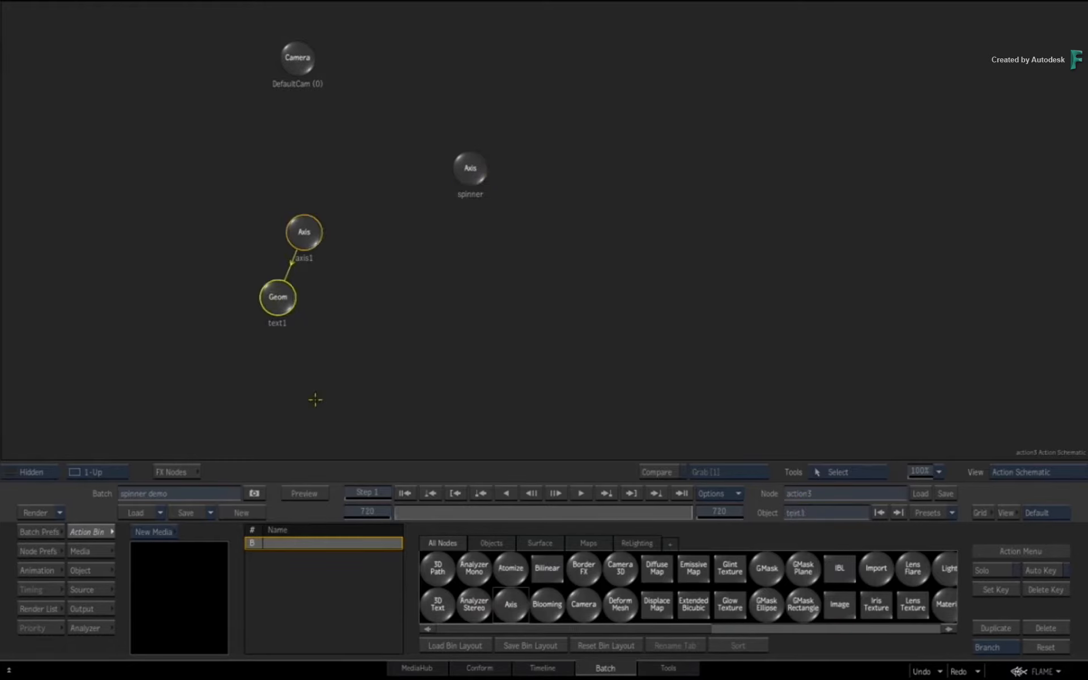
pyautogui.press('F1')
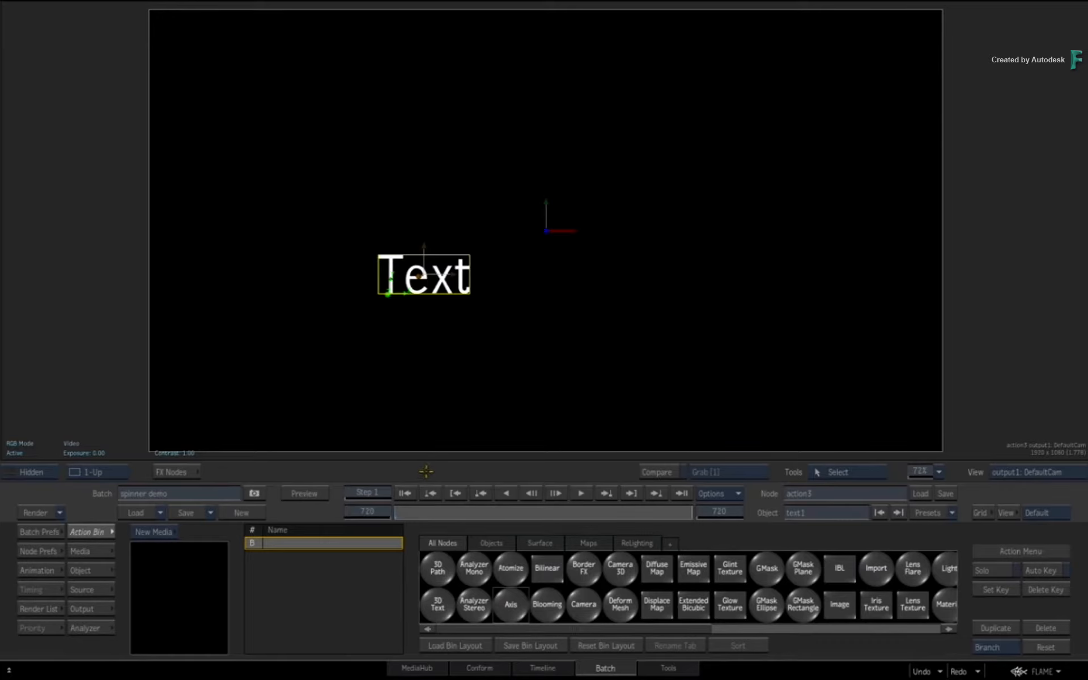
pyautogui.press('F4')
pyautogui.moveTo(468, 168); pyautogui.dragTo(481, 155)
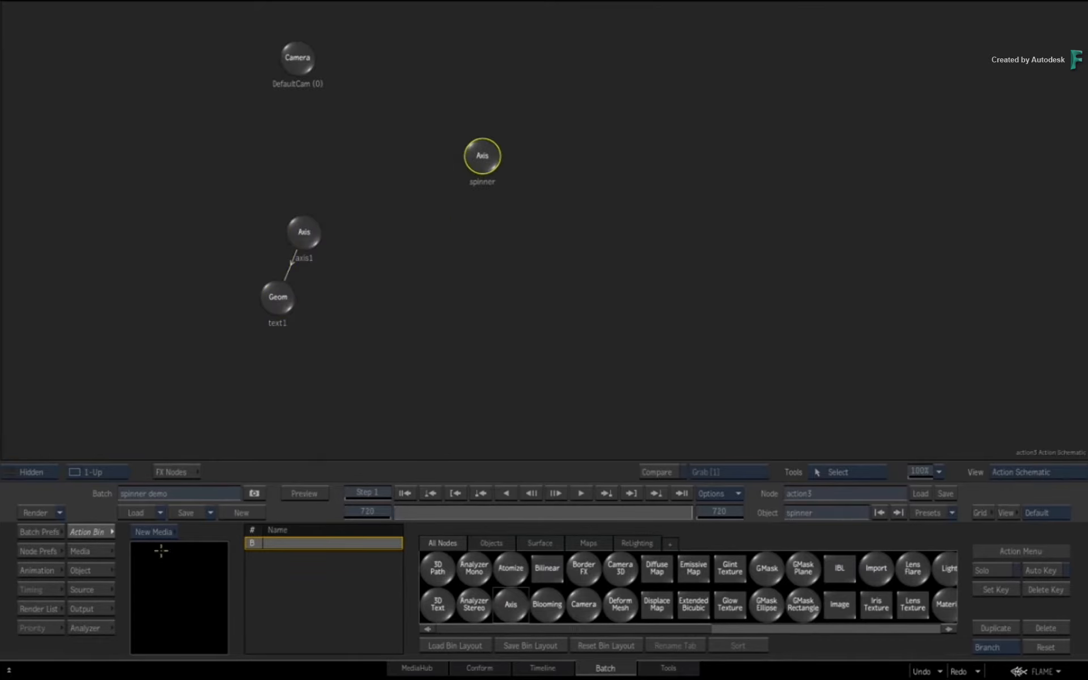
# - Shift the spinner axis's X position to about 267, go to the first frame, and nudge its schematic node
pyautogui.click(26, 572)
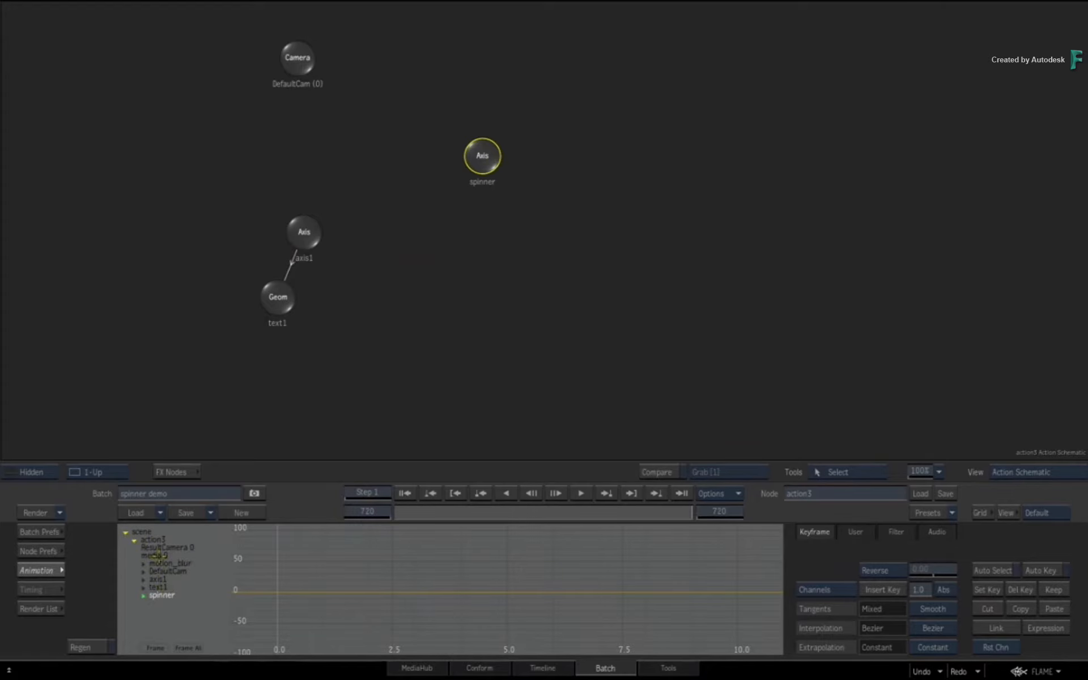
pyautogui.click(50, 571)
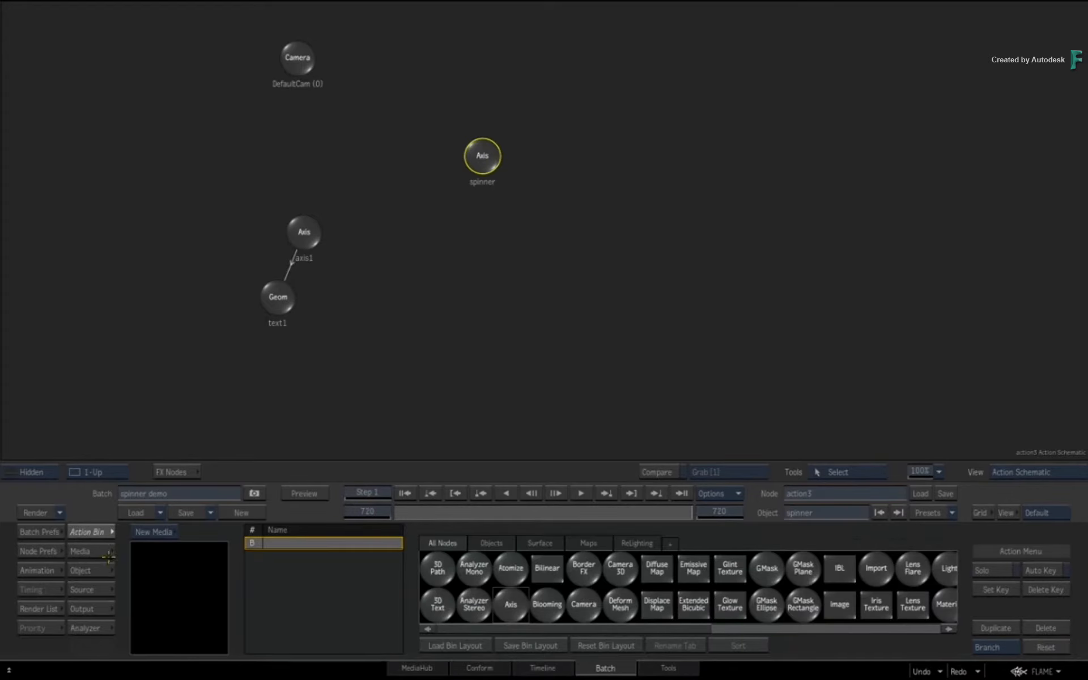
pyautogui.click(90, 570)
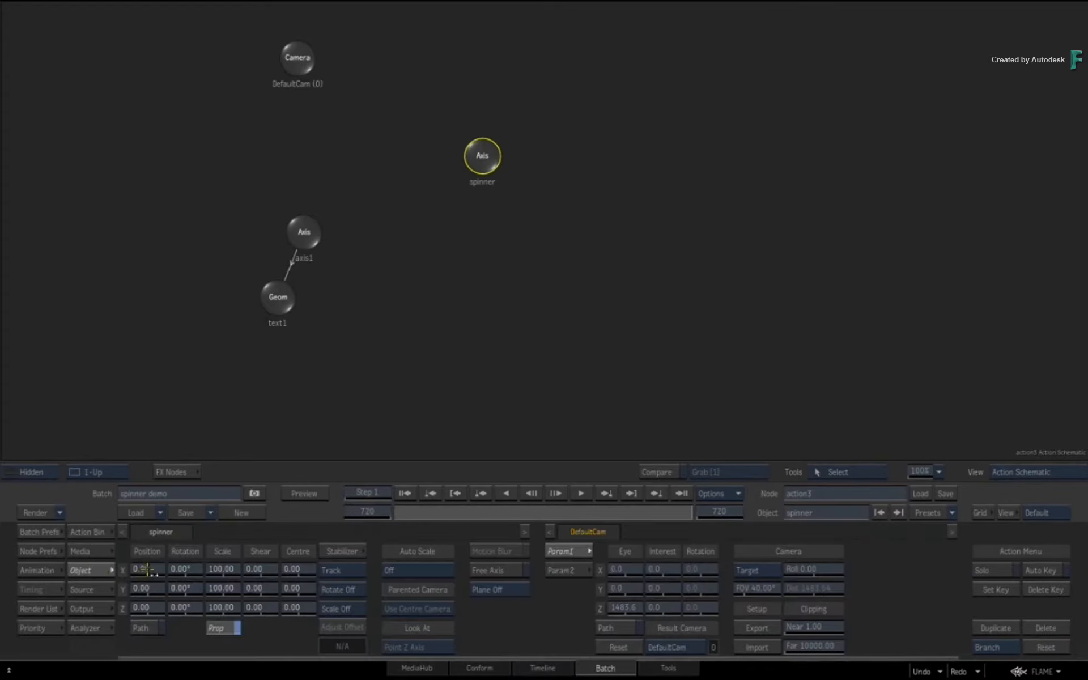
pyautogui.moveTo(146, 567); pyautogui.dragTo(260, 564)
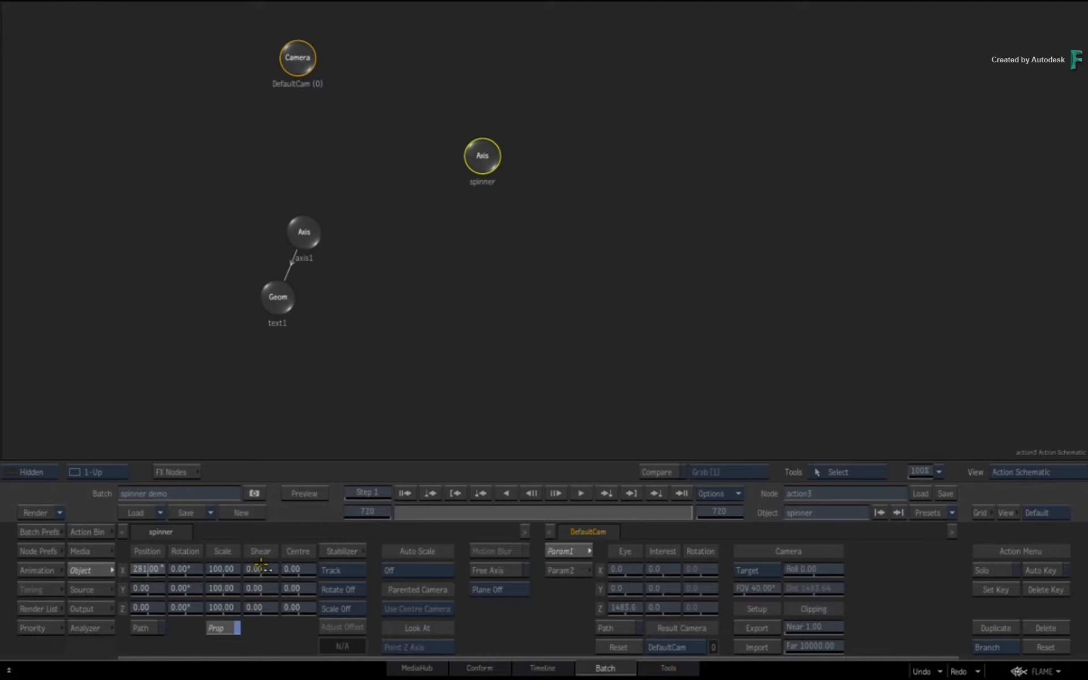
pyautogui.moveTo(260, 564); pyautogui.dragTo(255, 559)
pyautogui.click(406, 492)
pyautogui.moveTo(481, 156); pyautogui.dragTo(466, 163)
# - Expand the spinner's position channels in the animation editor and reset its X position to 0
pyautogui.click(38, 569)
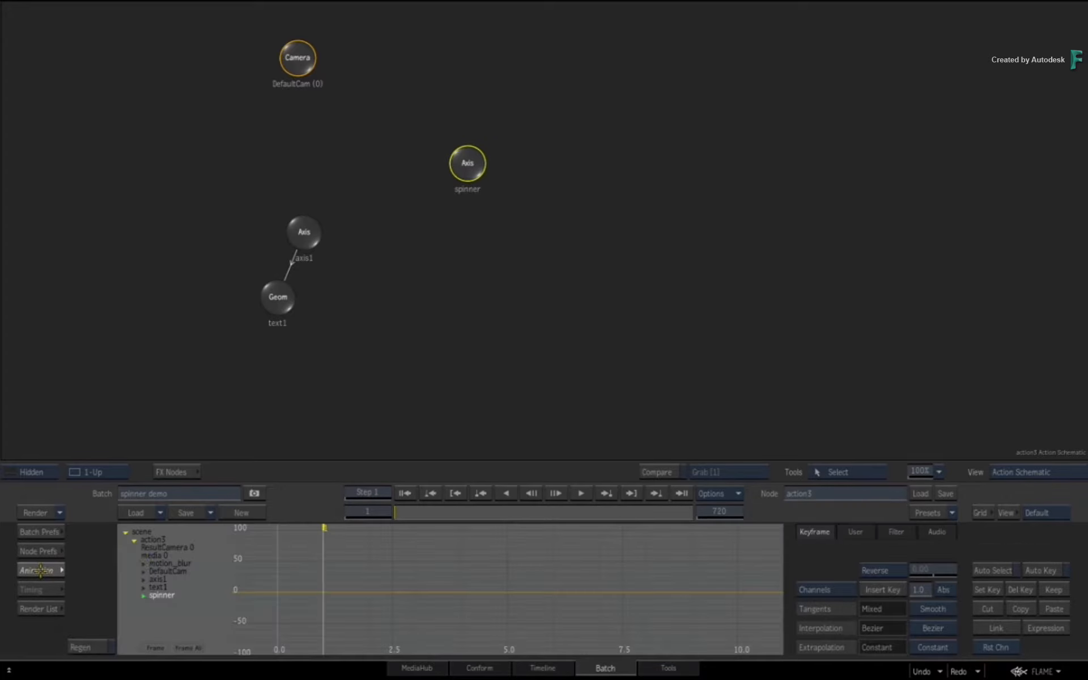
pyautogui.click(142, 595)
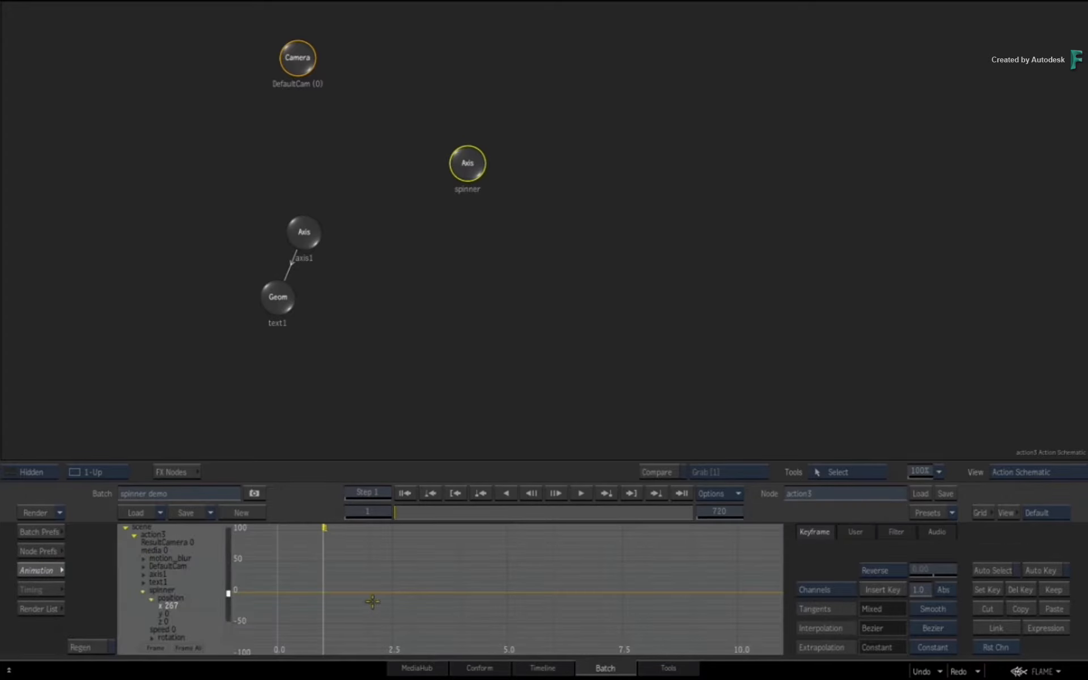
pyautogui.click(60, 569)
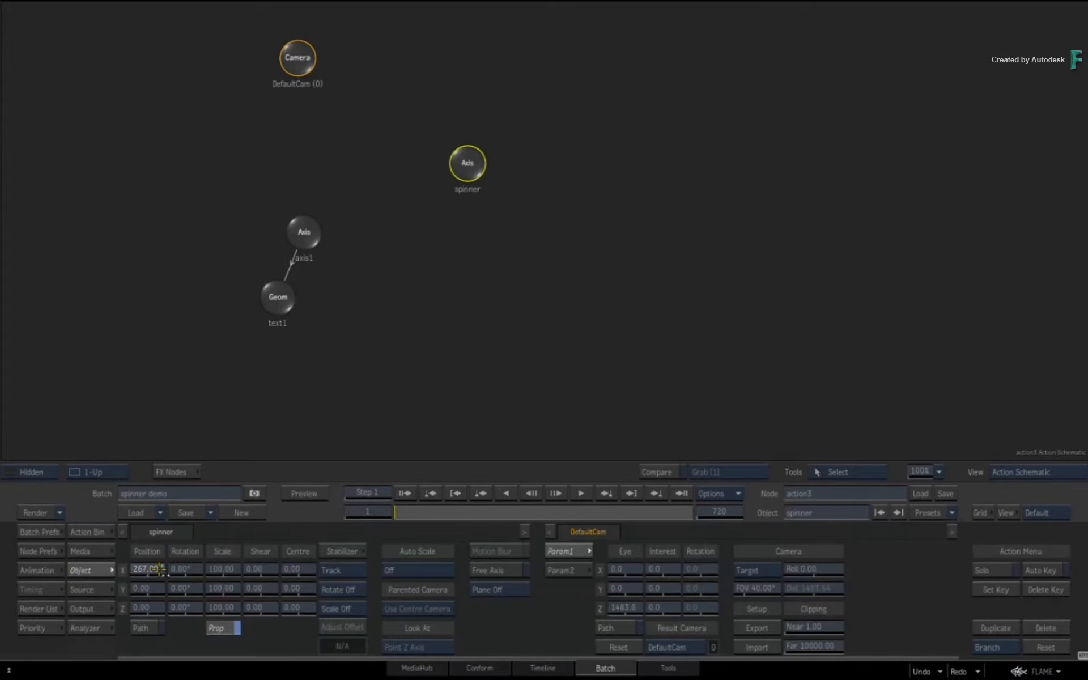
pyautogui.click(39, 570)
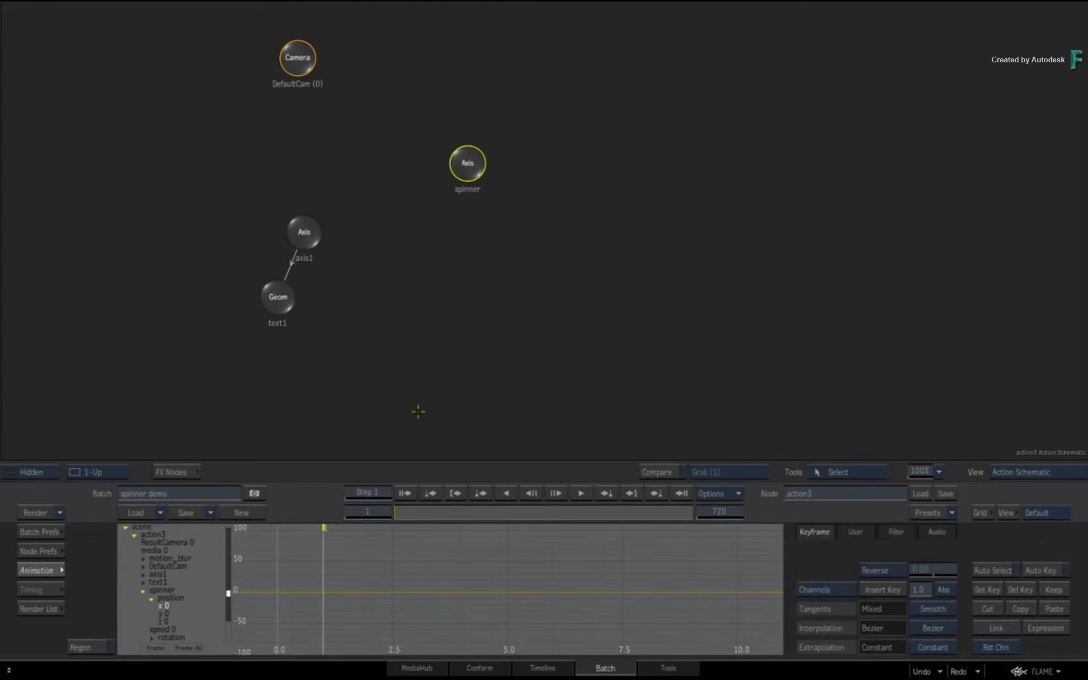
# - Link axis1's X position channel to spinner.position.x and check the text in the result view
pyautogui.moveTo(295, 249); pyautogui.dragTo(300, 244)
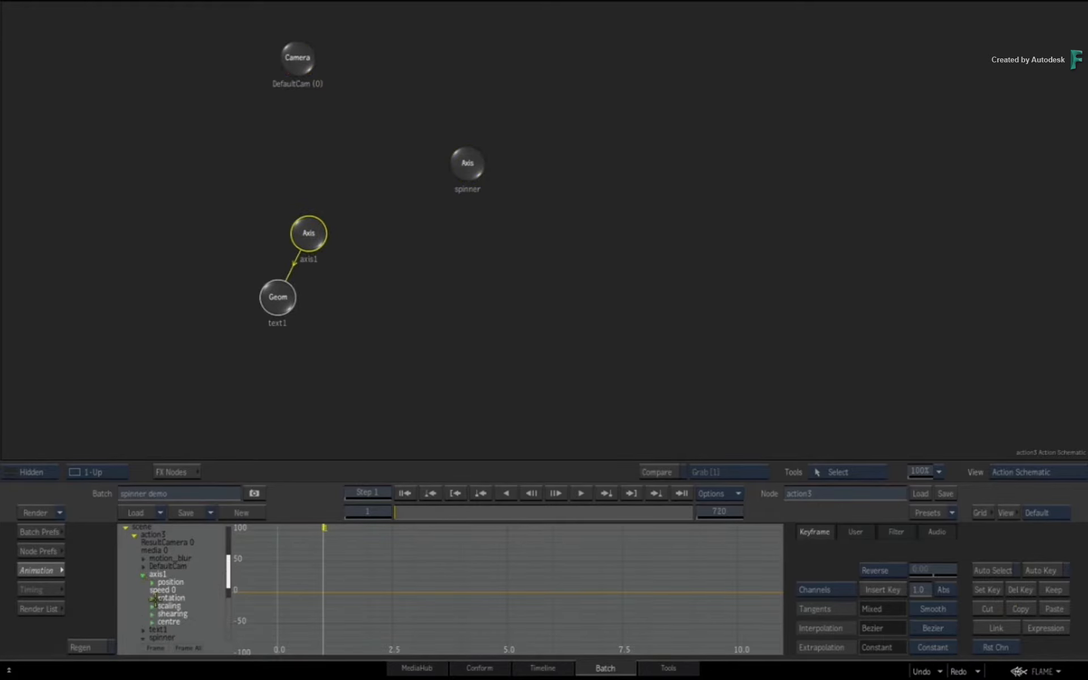
pyautogui.click(152, 582)
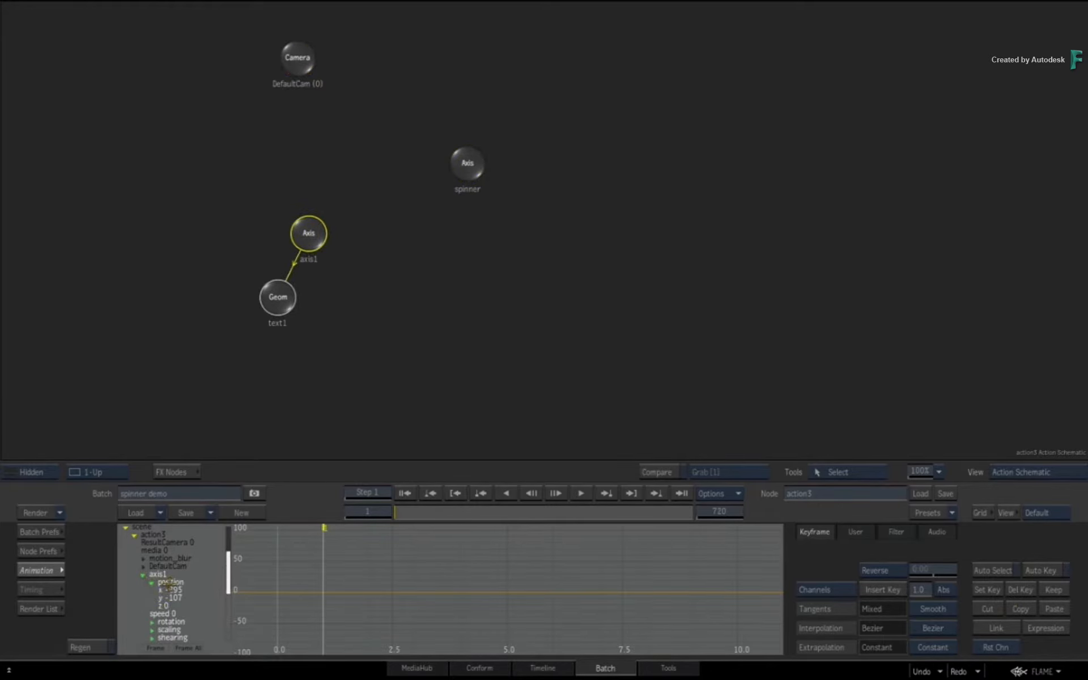
pyautogui.click(164, 590)
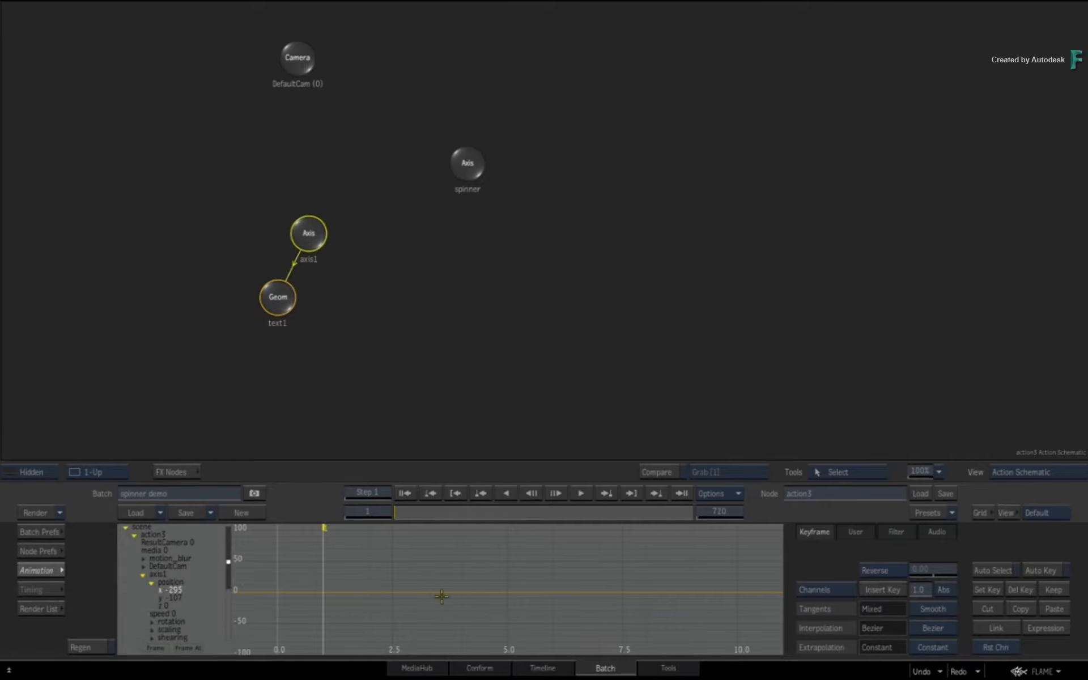
pyautogui.click(1002, 627)
pyautogui.press('F4')
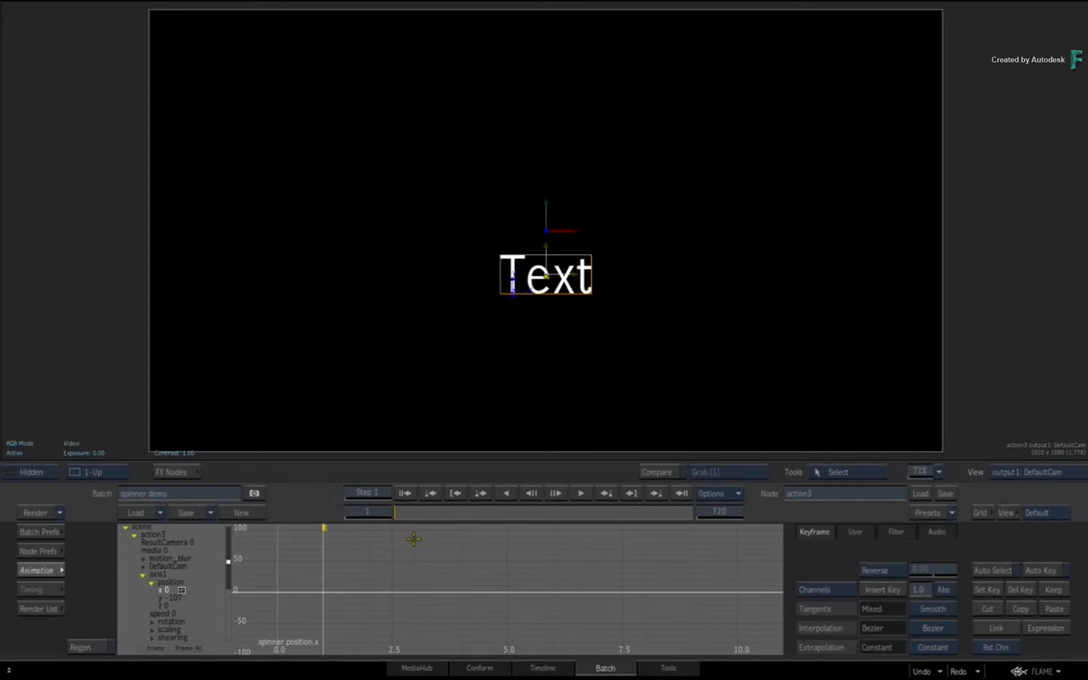
pyautogui.press('F8')
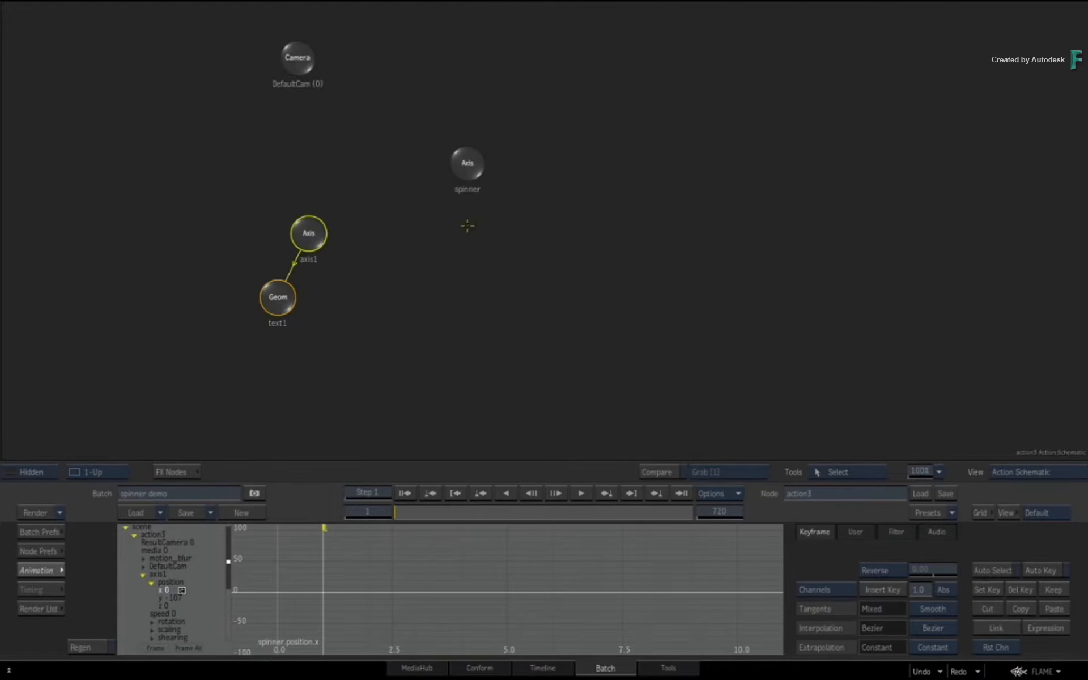
# - Offset the spinner's axis centre to about X -715, Y -409, and move the spinner to about X 187, Y 18
pyautogui.click(72, 569)
pyautogui.click(468, 164)
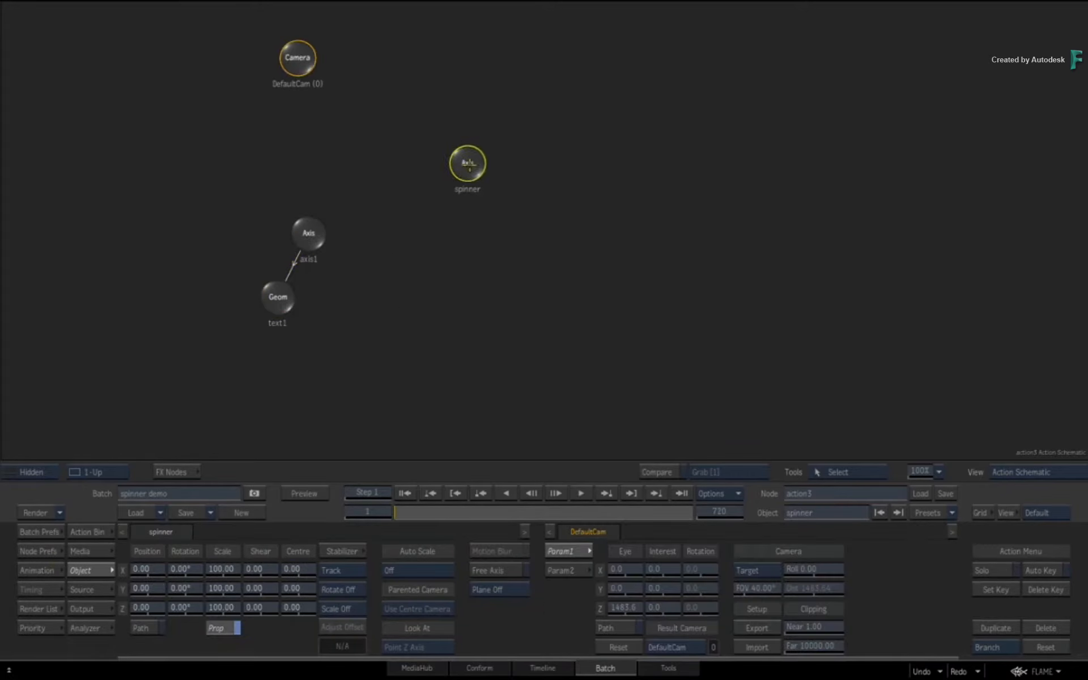
pyautogui.press('F4')
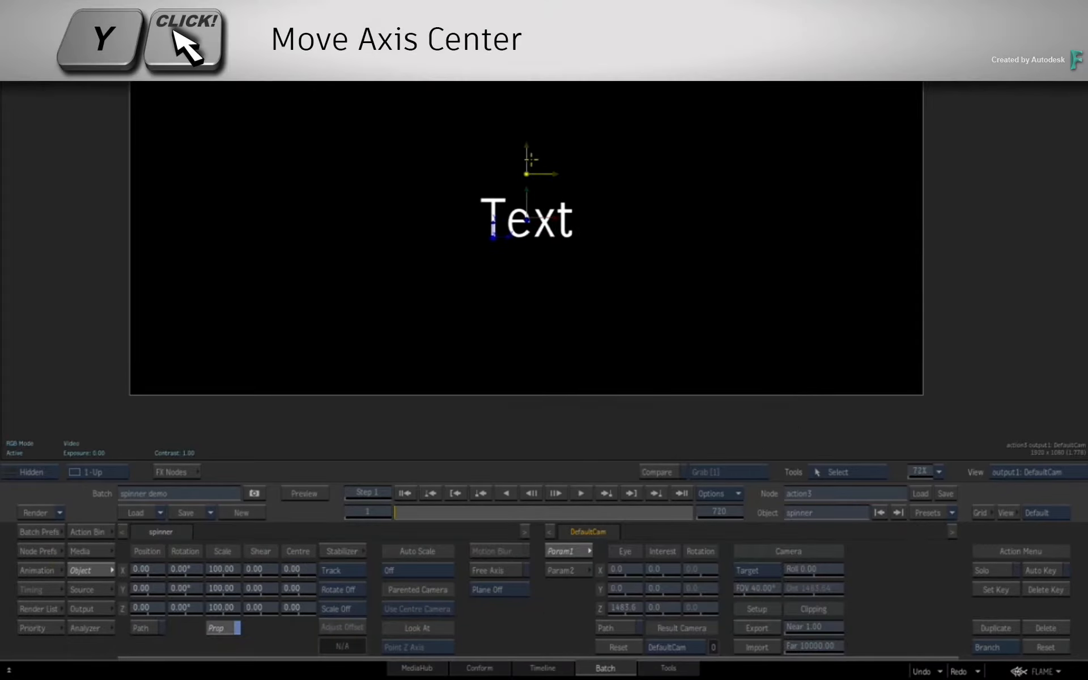
pyautogui.click(527, 199)
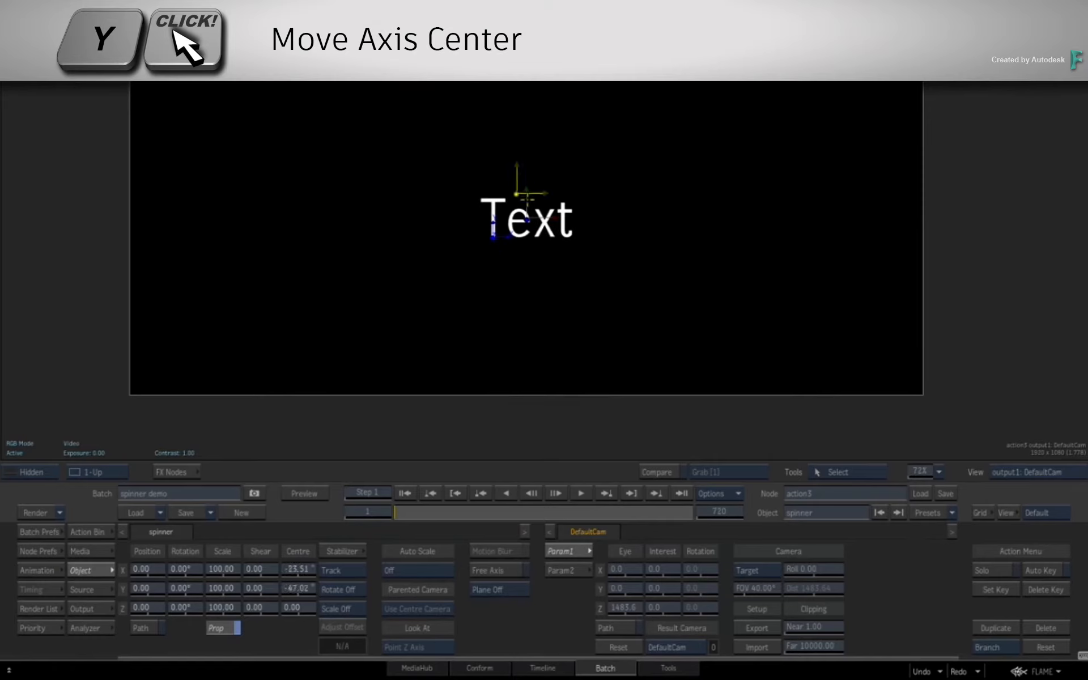
pyautogui.moveTo(527, 199); pyautogui.dragTo(300, 369)
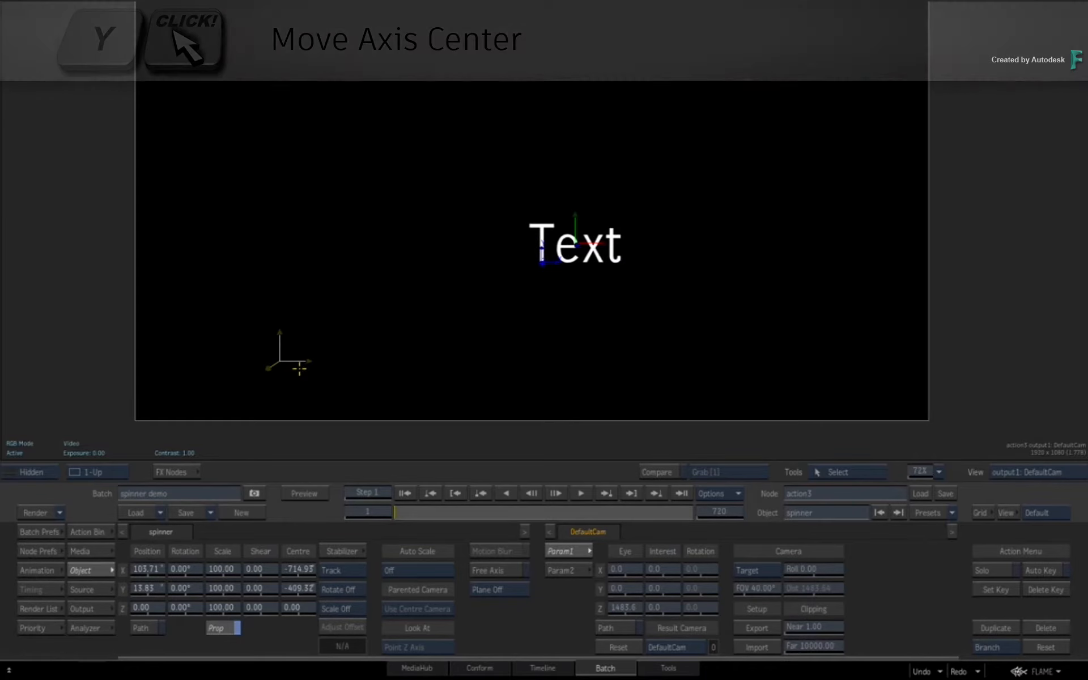
pyautogui.moveTo(298, 361); pyautogui.dragTo(330, 356)
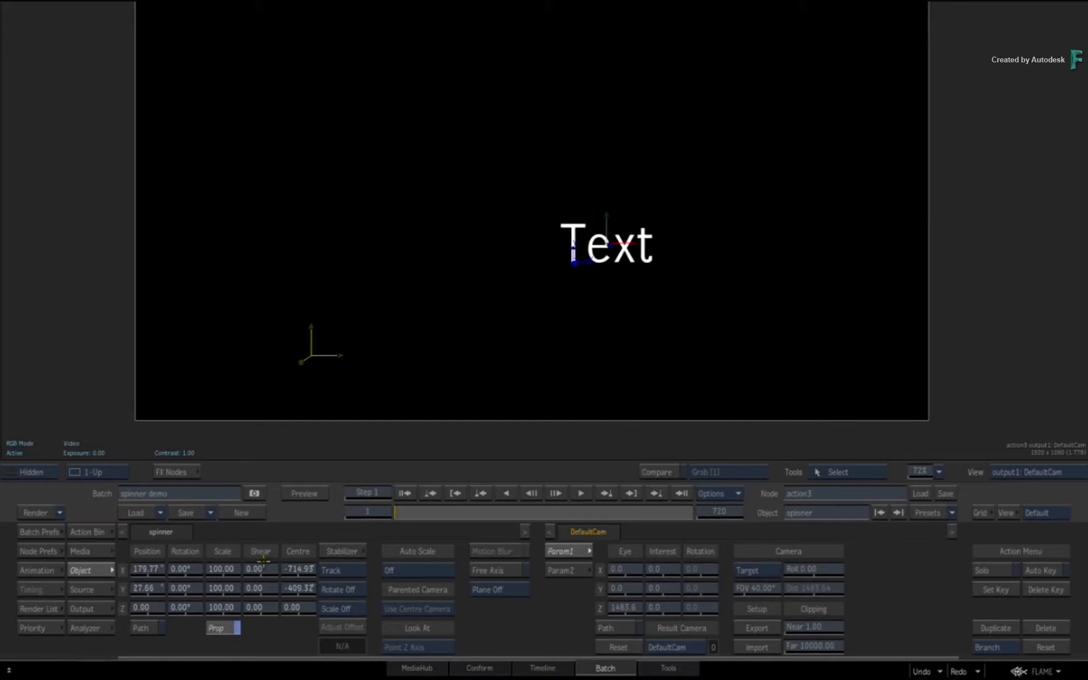
pyautogui.moveTo(326, 356)
pyautogui.mouseDown()
pyautogui.moveTo(316, 358)
pyautogui.moveTo(330, 359)
pyautogui.mouseUp()
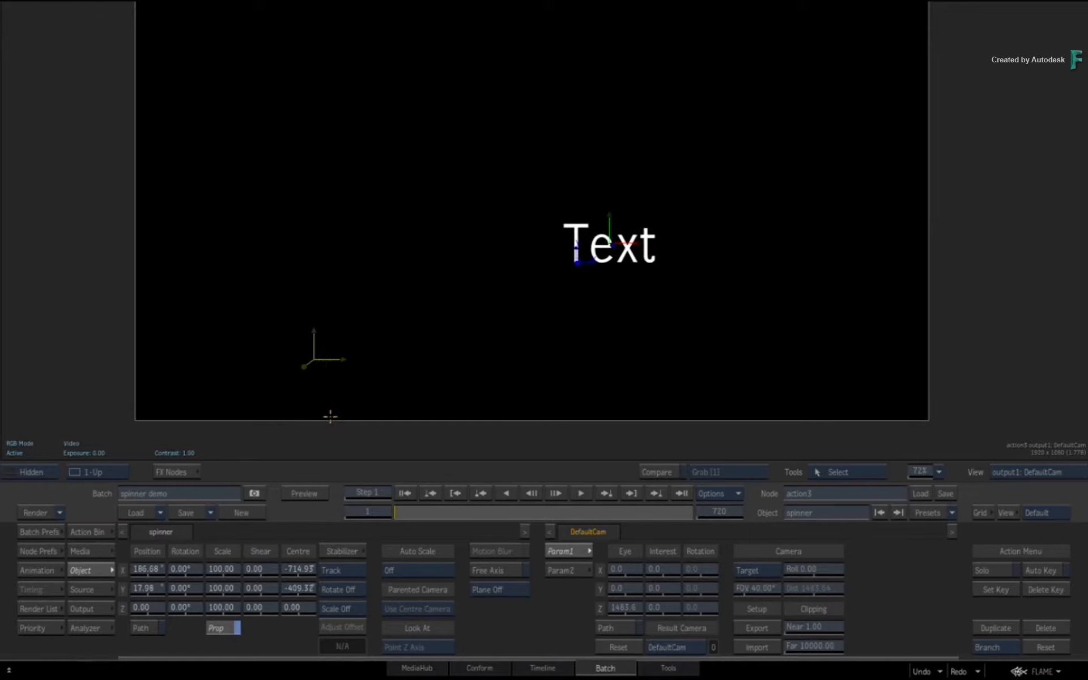
# - Edit axis1's X position expression to enclose the link in parentheses as ( spinner.position.x )
pyautogui.click(46, 569)
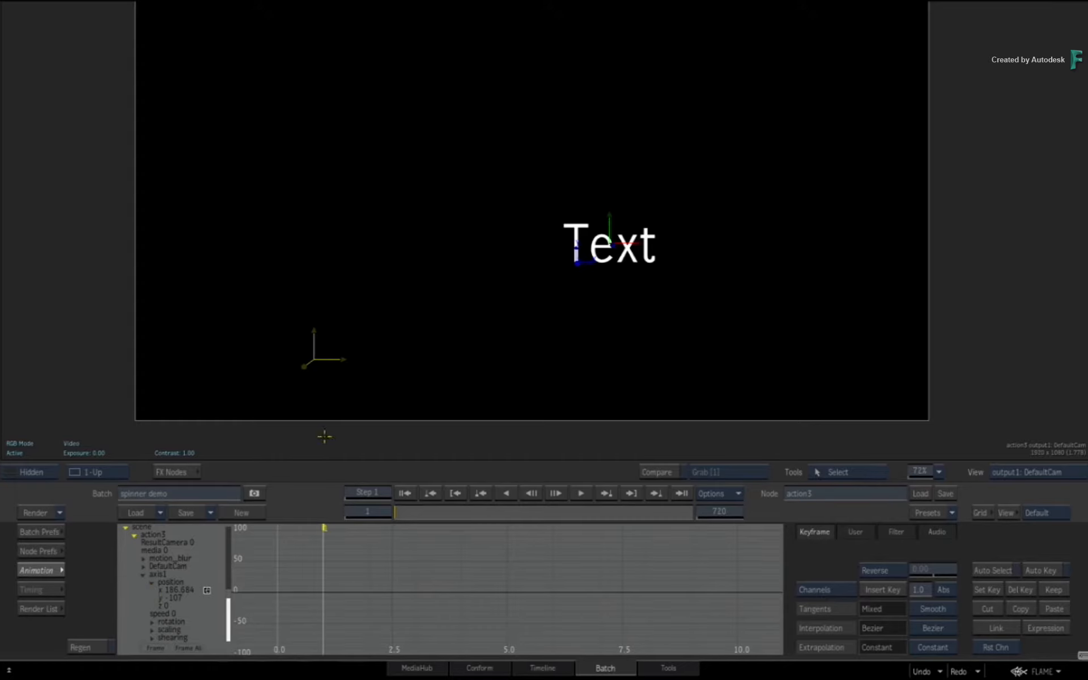
pyautogui.press('F8')
pyautogui.moveTo(309, 233); pyautogui.dragTo(314, 232)
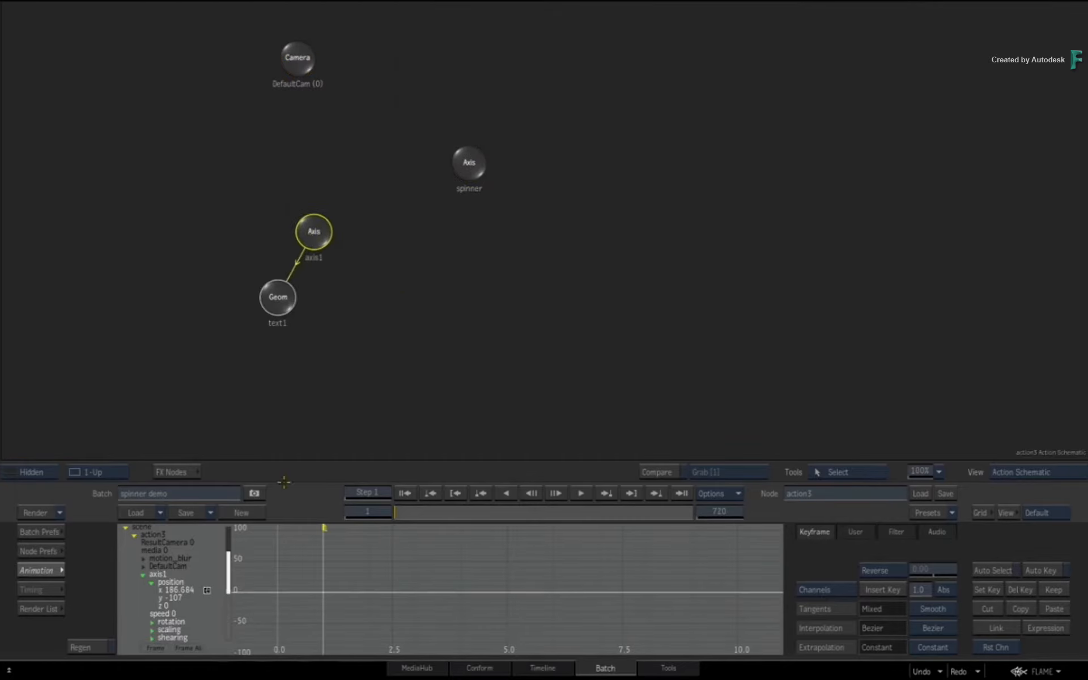
pyautogui.press('F1')
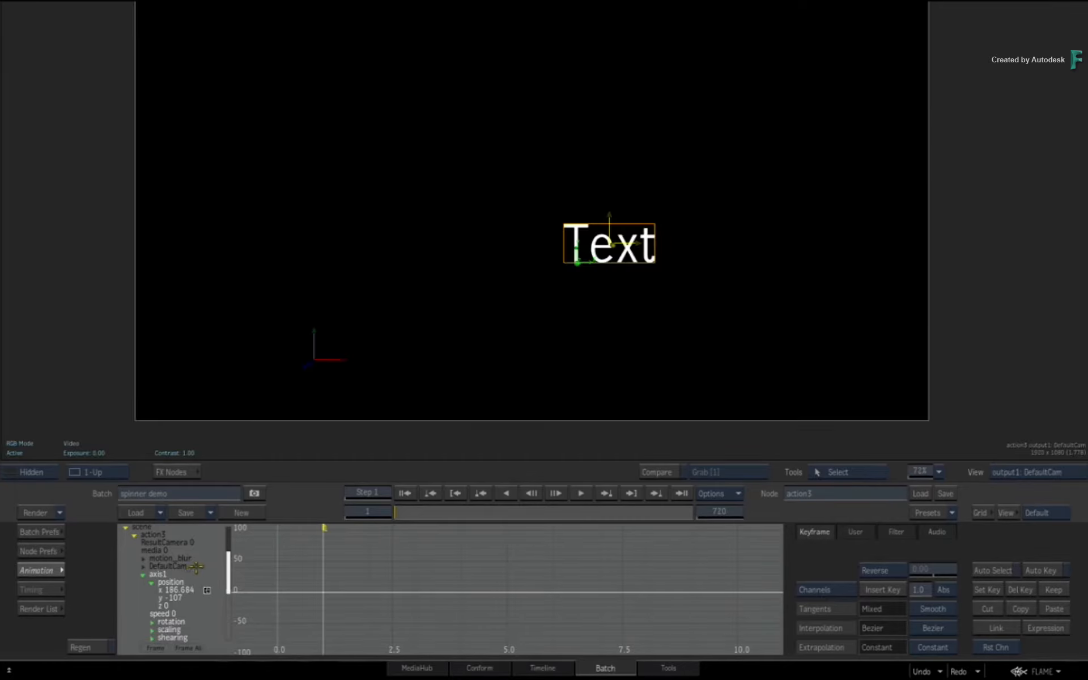
pyautogui.click(158, 590)
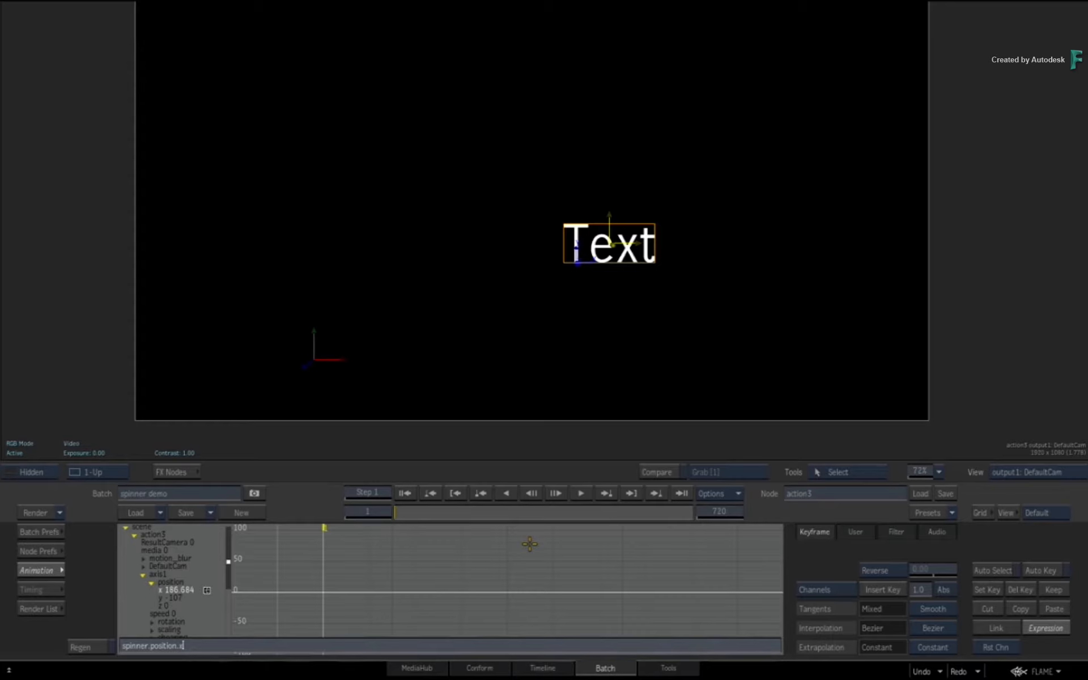
pyautogui.press('Home')
pyautogui.write('(')
pyautogui.press('End')
pyautogui.write(')_')
pyautogui.press('BackSpace')
pyautogui.press('Left')
pyautogui.press('Left')
pyautogui.press('Left')
pyautogui.press('Home')
pyautogui.press('Right')
pyautogui.press('Return')
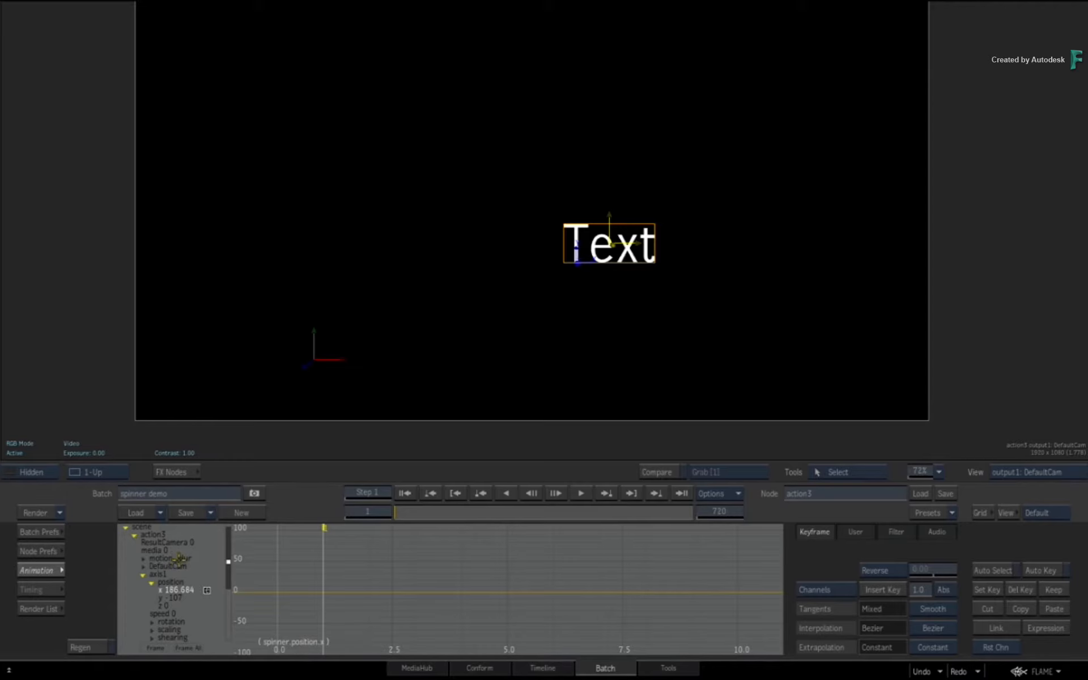
# - Change axis1's X position expression to cos ( radians (( spinner.position.x ) ) ) and test it by moving the spinner sideways
pyautogui.press('e')
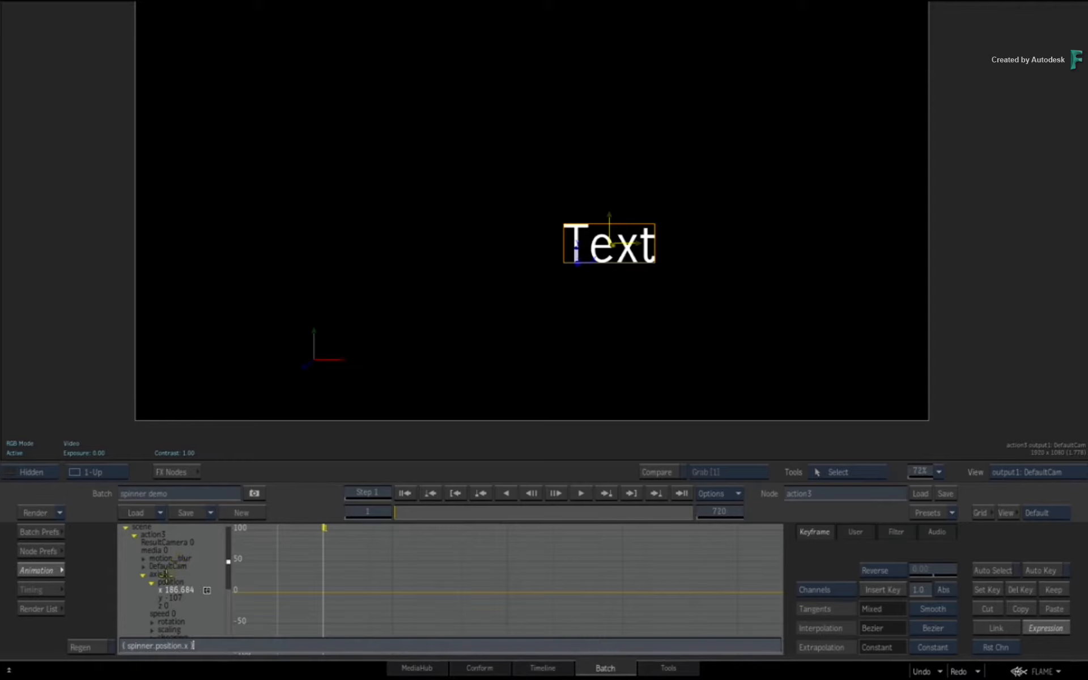
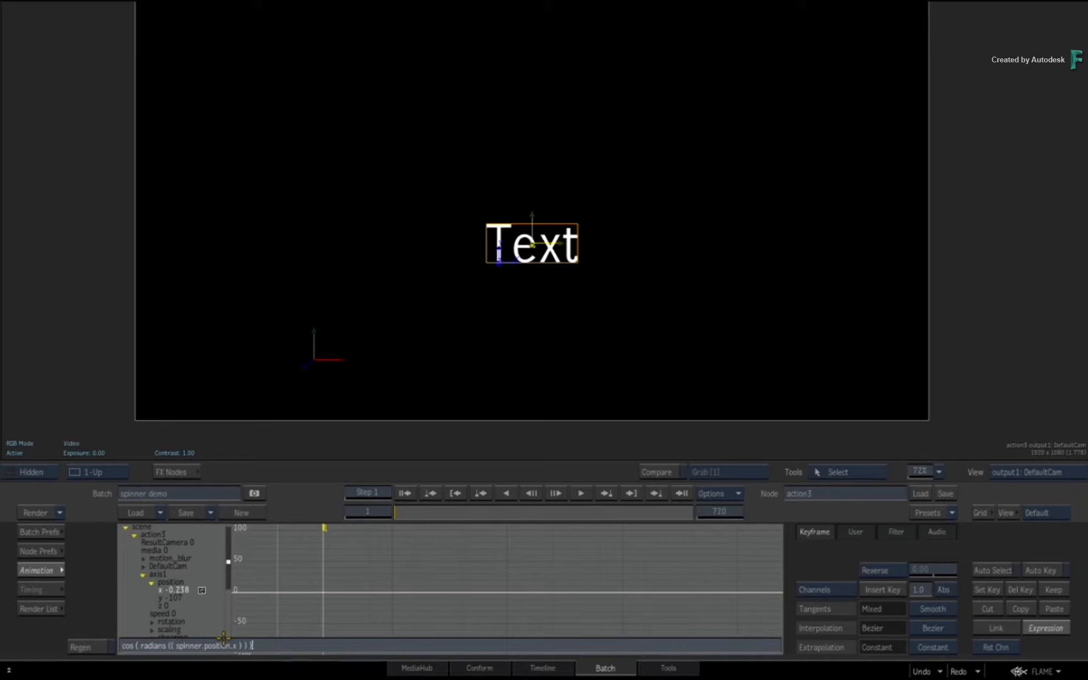
pyautogui.press('Return')
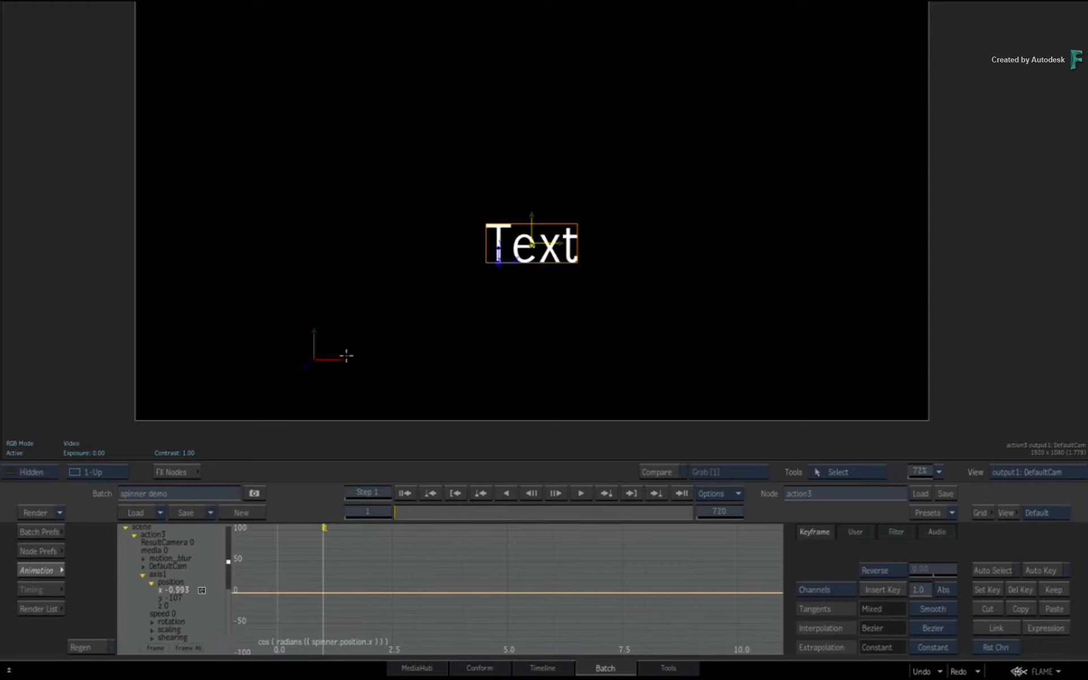
pyautogui.moveTo(333, 358); pyautogui.dragTo(371, 360)
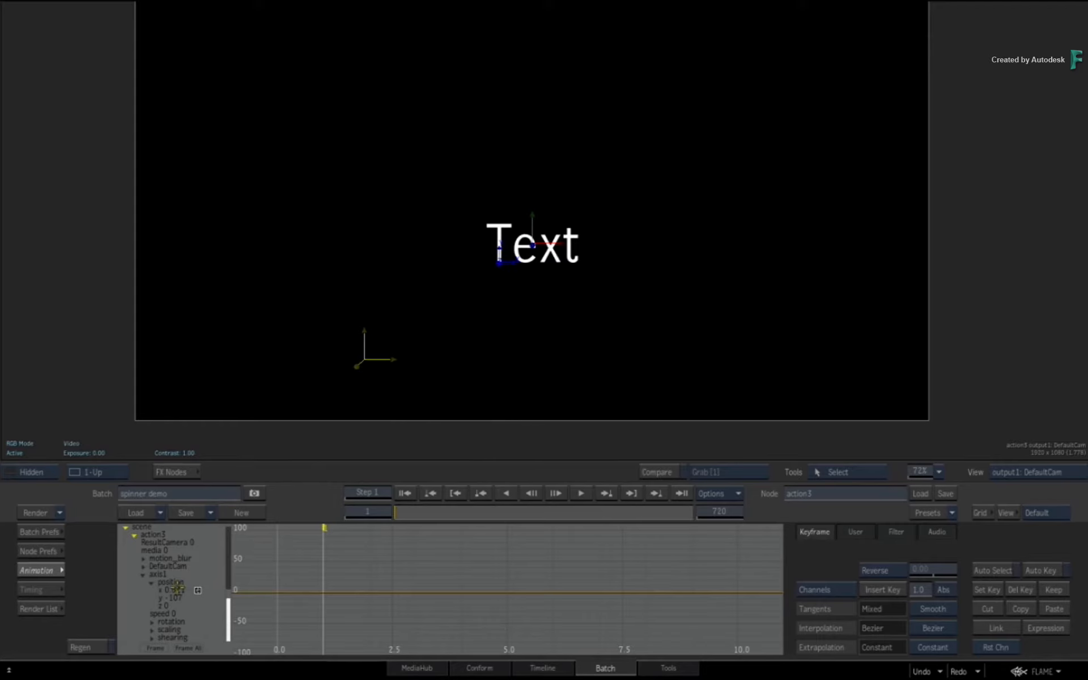
# - Append * 200 to axis1's X position cosine expression and test it by moving the spinner sideways
pyautogui.click(163, 590)
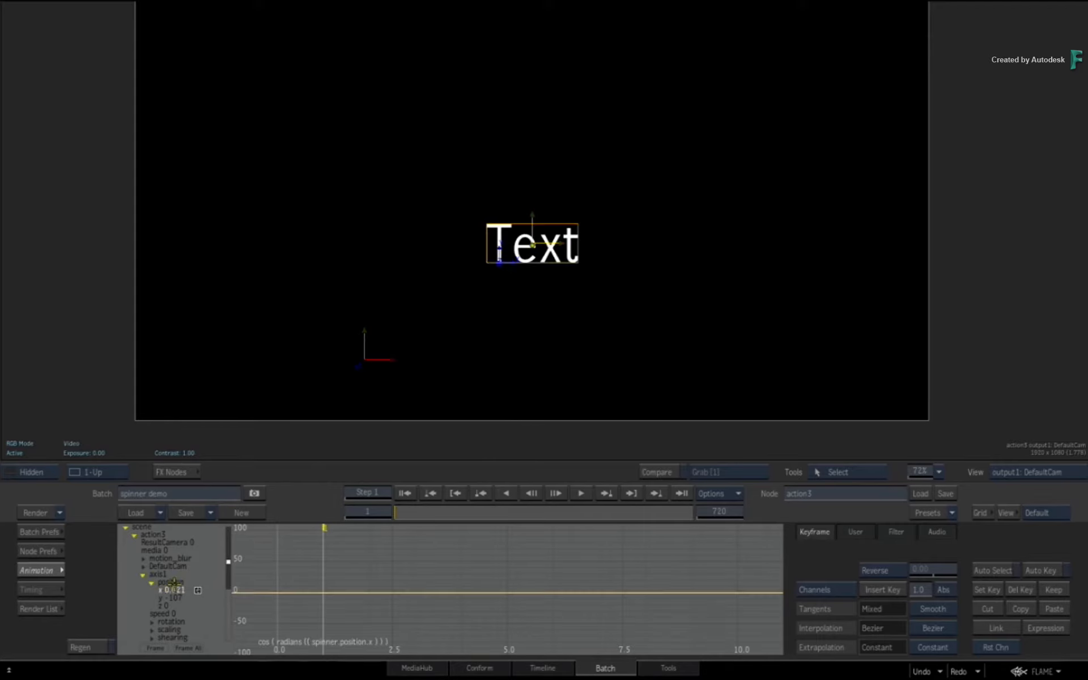
pyautogui.press('e')
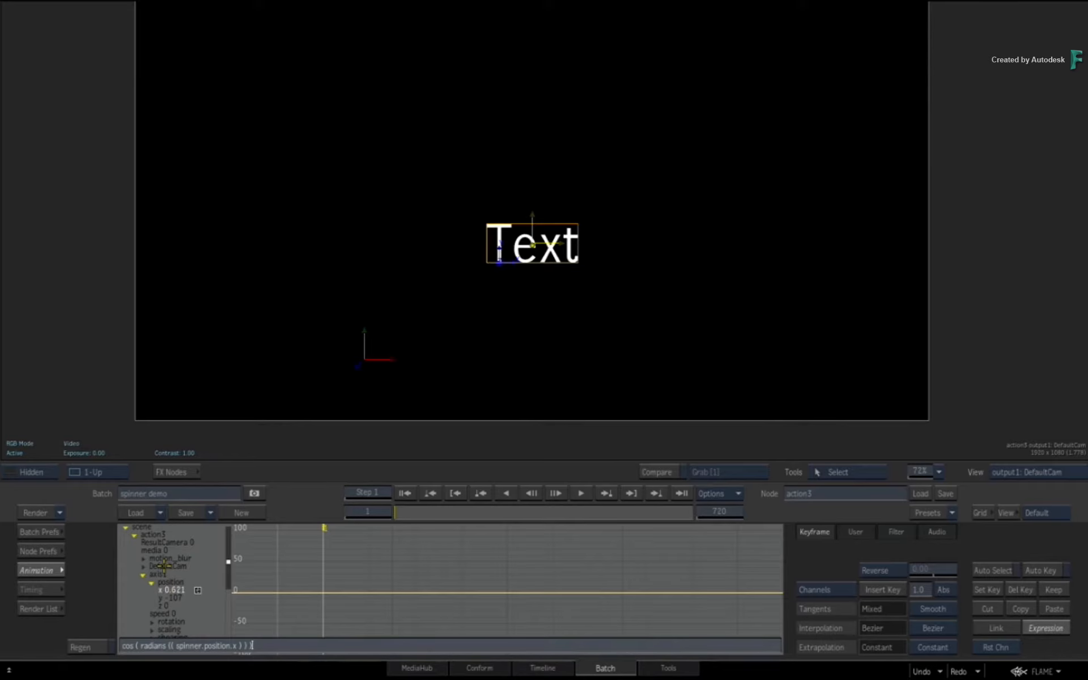
pyautogui.write('* 200')
pyautogui.press('Return')
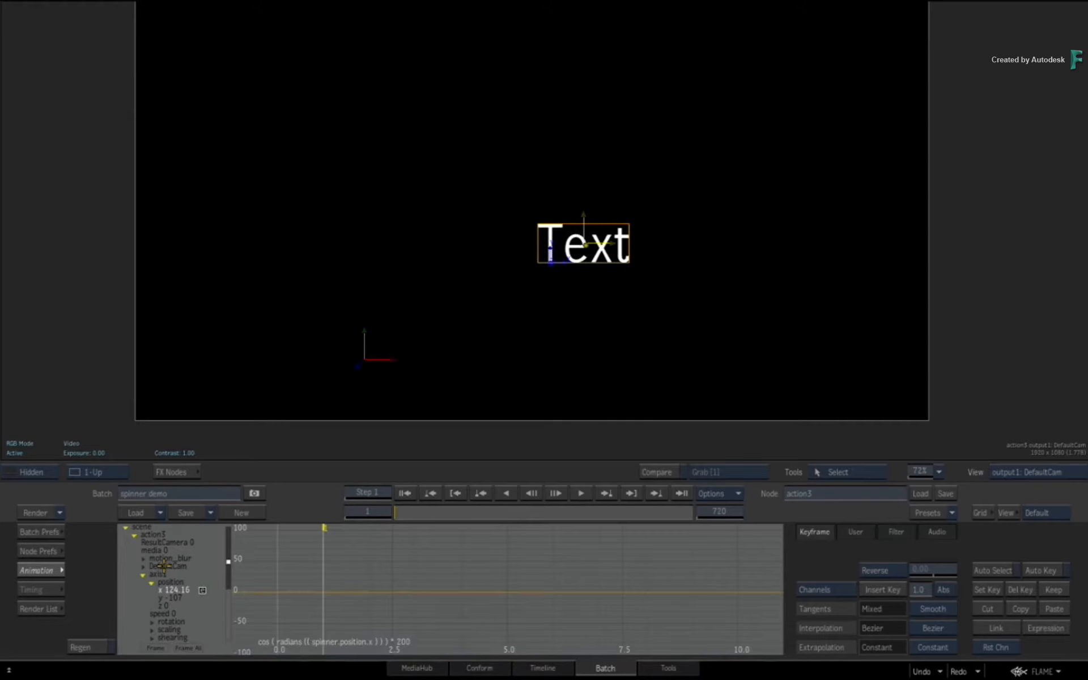
pyautogui.moveTo(377, 358); pyautogui.dragTo(340, 360)
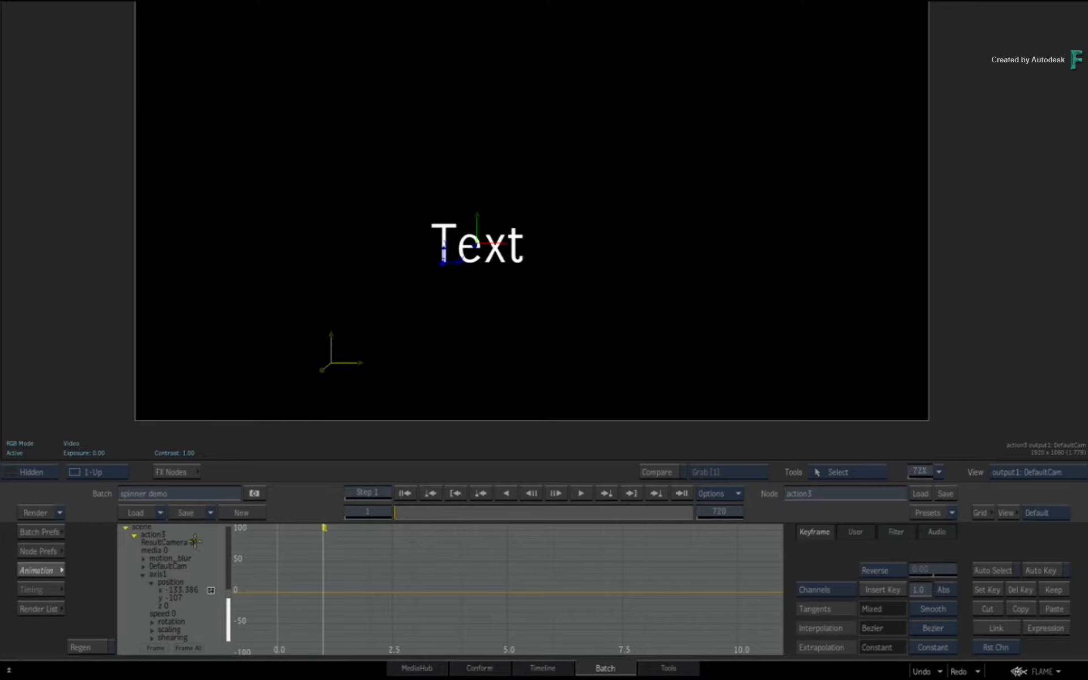
# - Give axis1's Y position the expression sin ( radians (( spinner.position.x ) ) ) * 200 and test it by moving the spinner
pyautogui.click(166, 598)
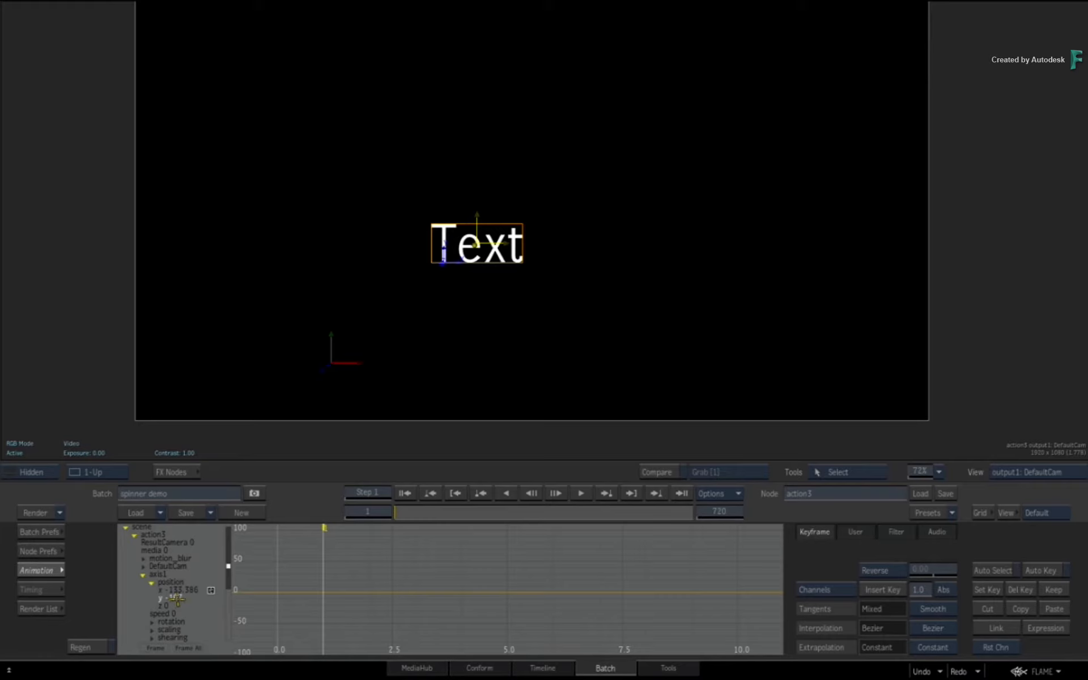
pyautogui.press('e')
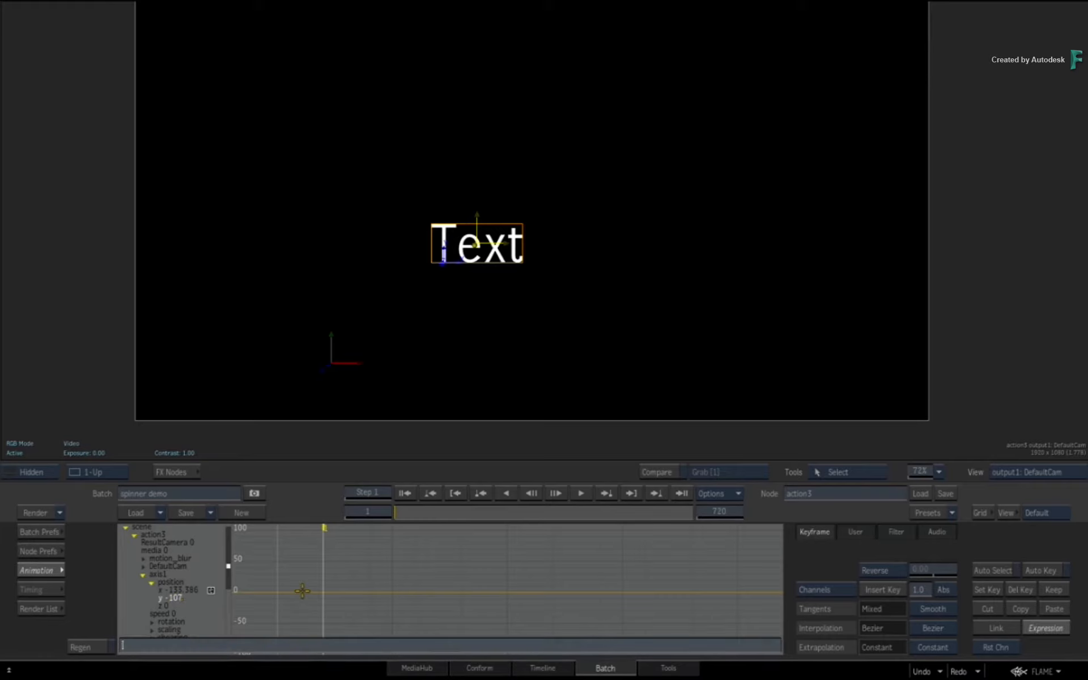
pyautogui.write('cos ( radians (( spinner.position.x ) ) )')
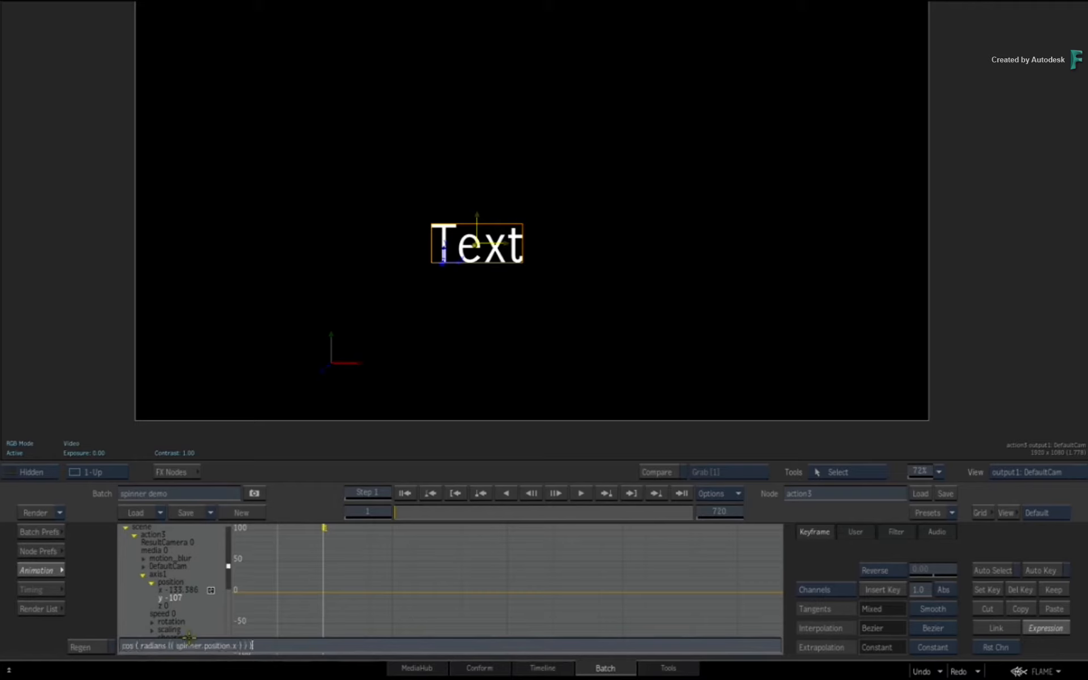
pyautogui.write('* 200')
pyautogui.press('Delete')
pyautogui.press('Delete')
pyautogui.press('Delete')
pyautogui.press('Delete')
pyautogui.press('Delete')
pyautogui.press('Delete')
pyautogui.write('sin (')
pyautogui.press('Return')
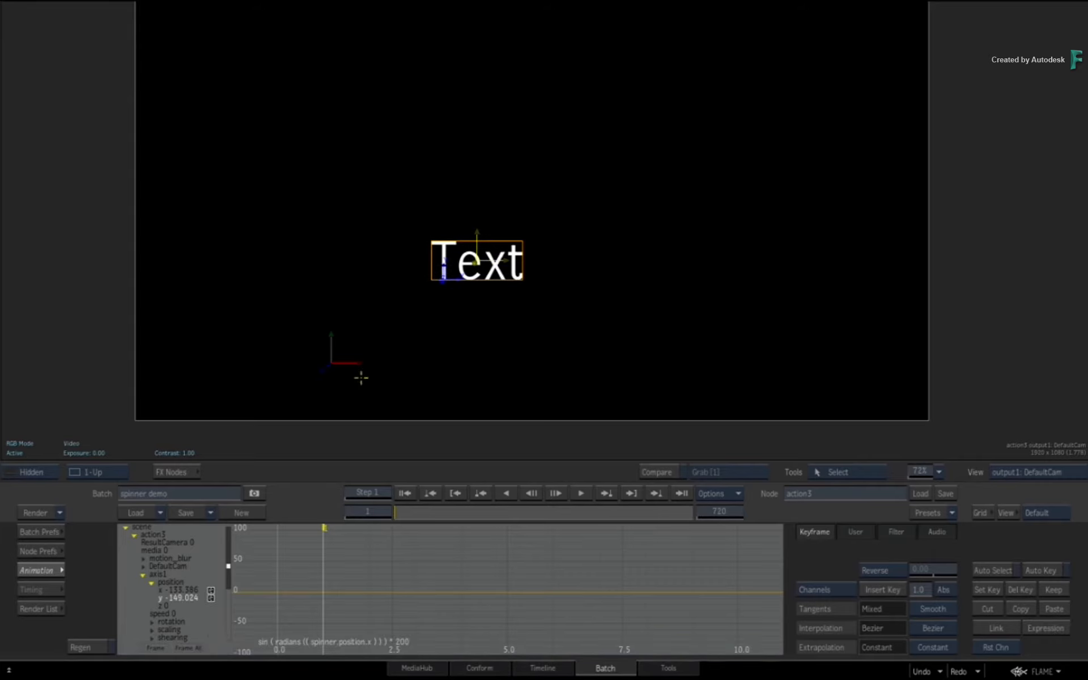
pyautogui.moveTo(344, 359); pyautogui.dragTo(318, 351)
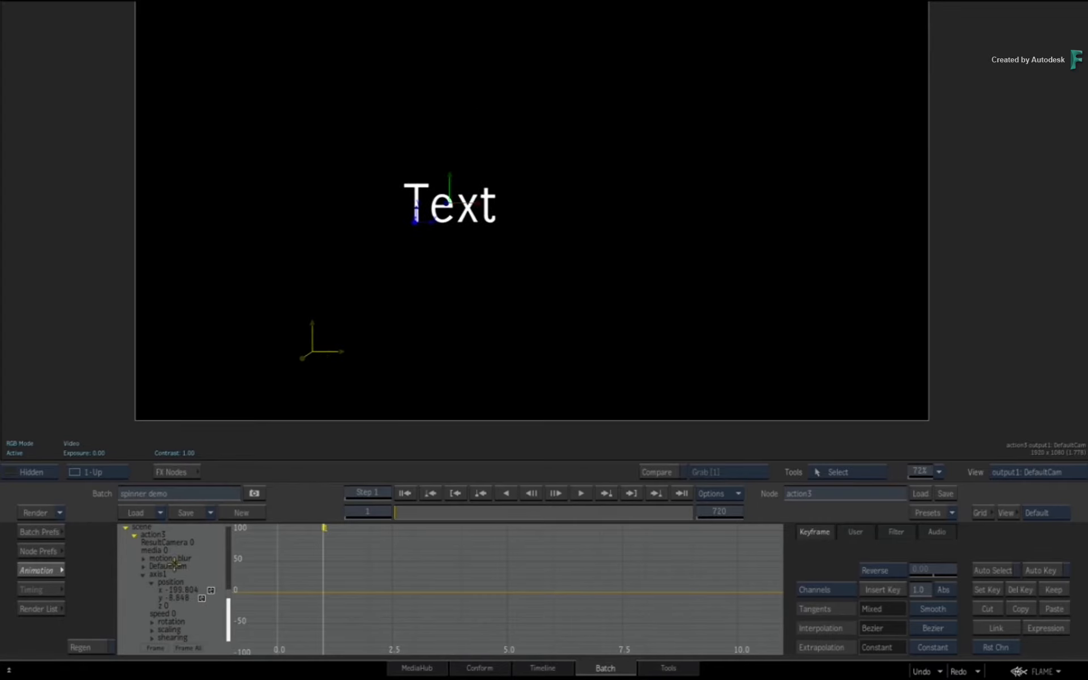
# - Change axis1's Y position expression from sine to cosine: cos ( radians (( spinner.position.x ) ) ) * 200
pyautogui.click(161, 589)
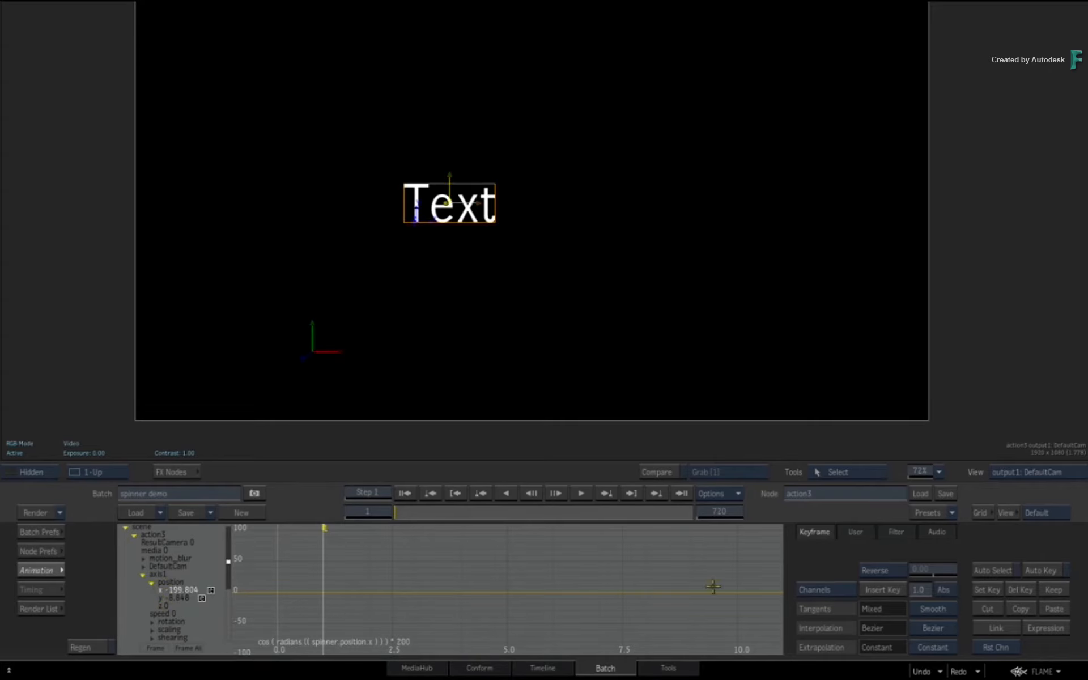
pyautogui.press('`')
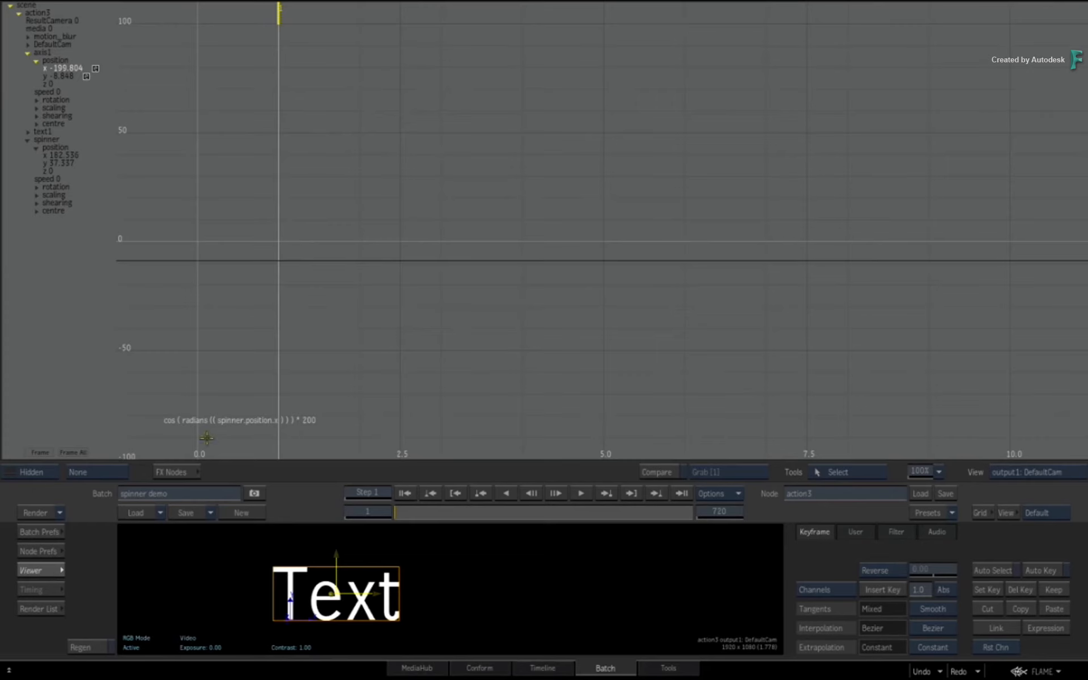
pyautogui.click(44, 76)
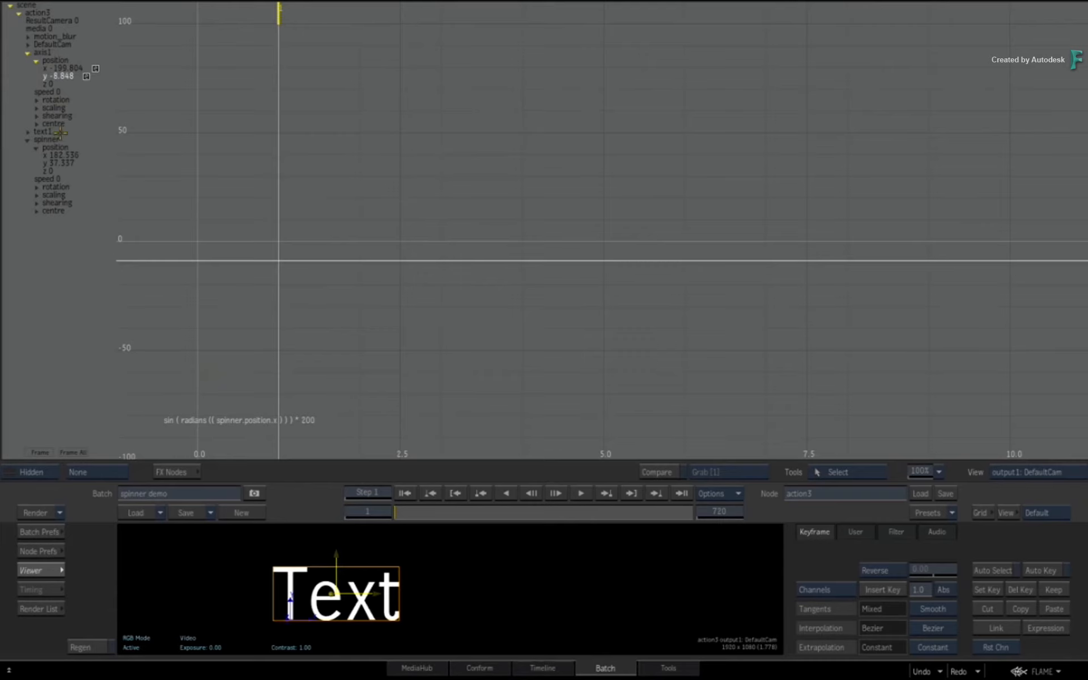
pyautogui.press('e')
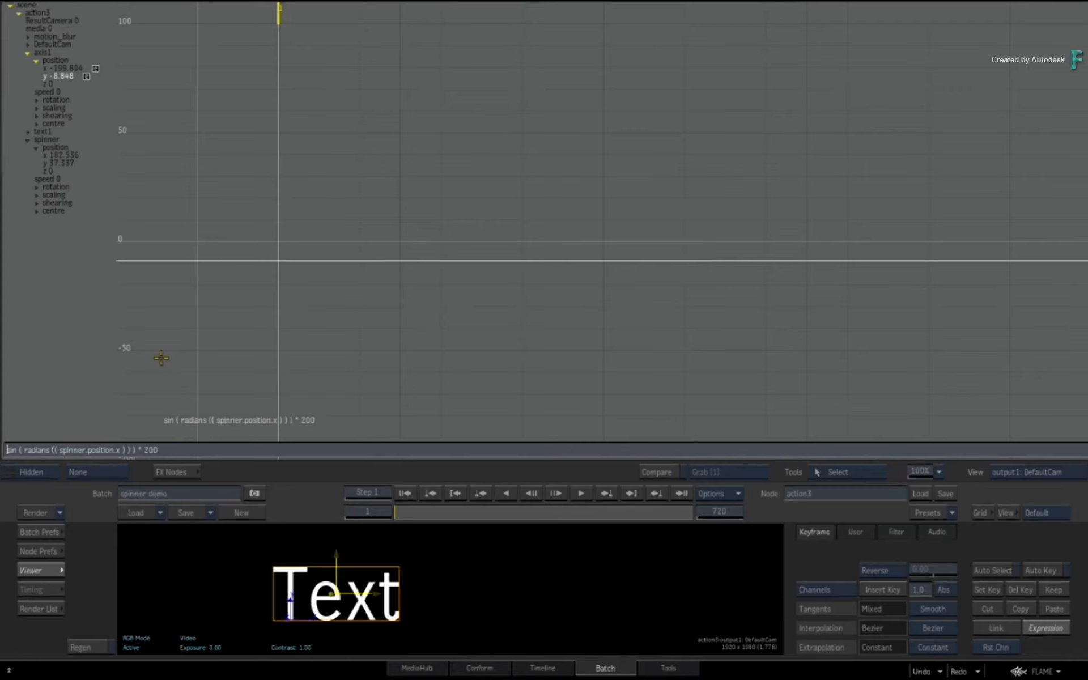
pyautogui.press('Delete')
pyautogui.press('Delete')
pyautogui.press('Delete')
pyautogui.press('Delete')
pyautogui.press('Delete')
pyautogui.press('Delete')
pyautogui.write('cos (')
pyautogui.press('Return')
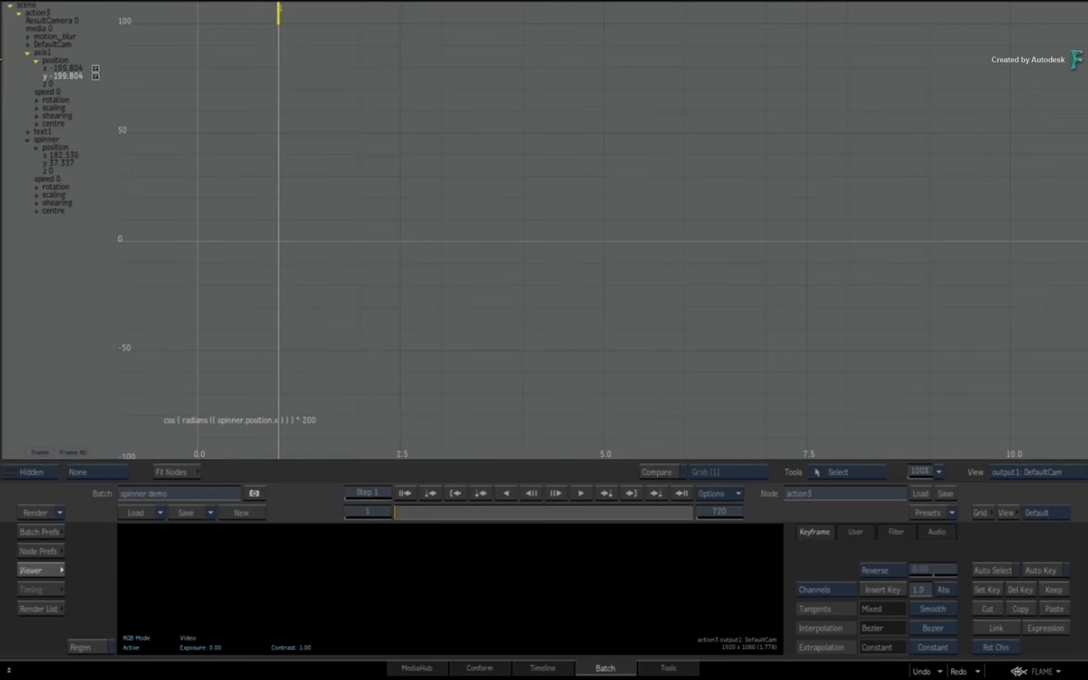
# - Change axis1's X position expression to sin ( radians (( spinner.position.x ) ) ) * 200 and test it by moving the spinner sideways
pyautogui.click(47, 67)
pyautogui.press('e')
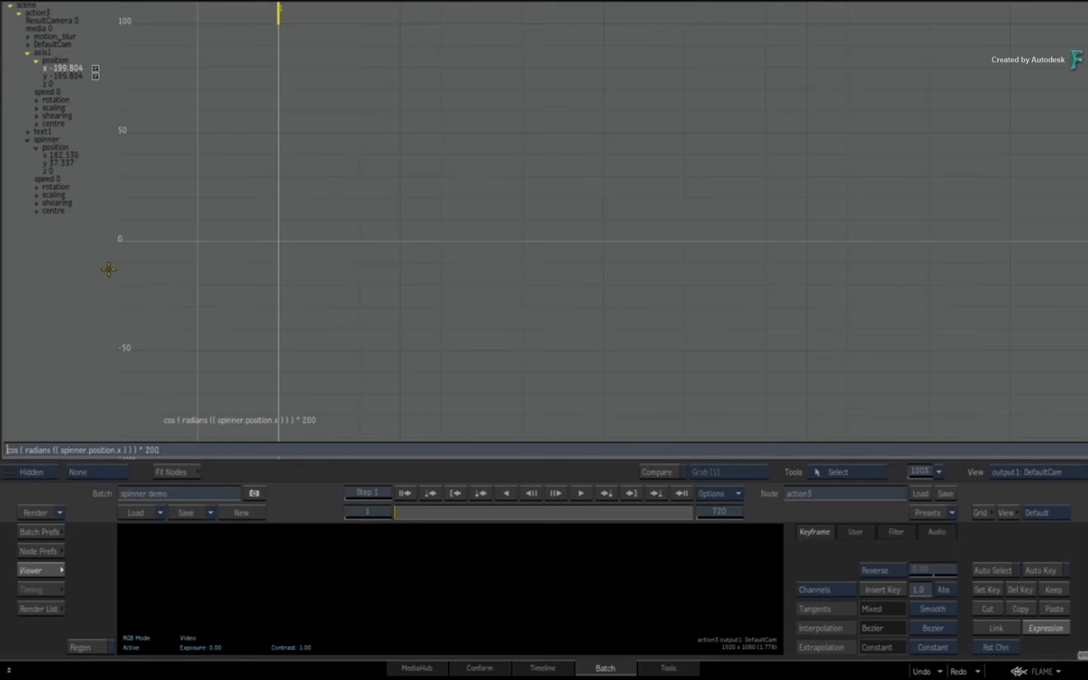
pyautogui.press('Delete')
pyautogui.press('Delete')
pyautogui.press('Delete')
pyautogui.press('Delete')
pyautogui.press('Delete')
pyautogui.press('Delete')
pyautogui.write('sin (')
pyautogui.press('Return')
pyautogui.moveTo(1087, 564)
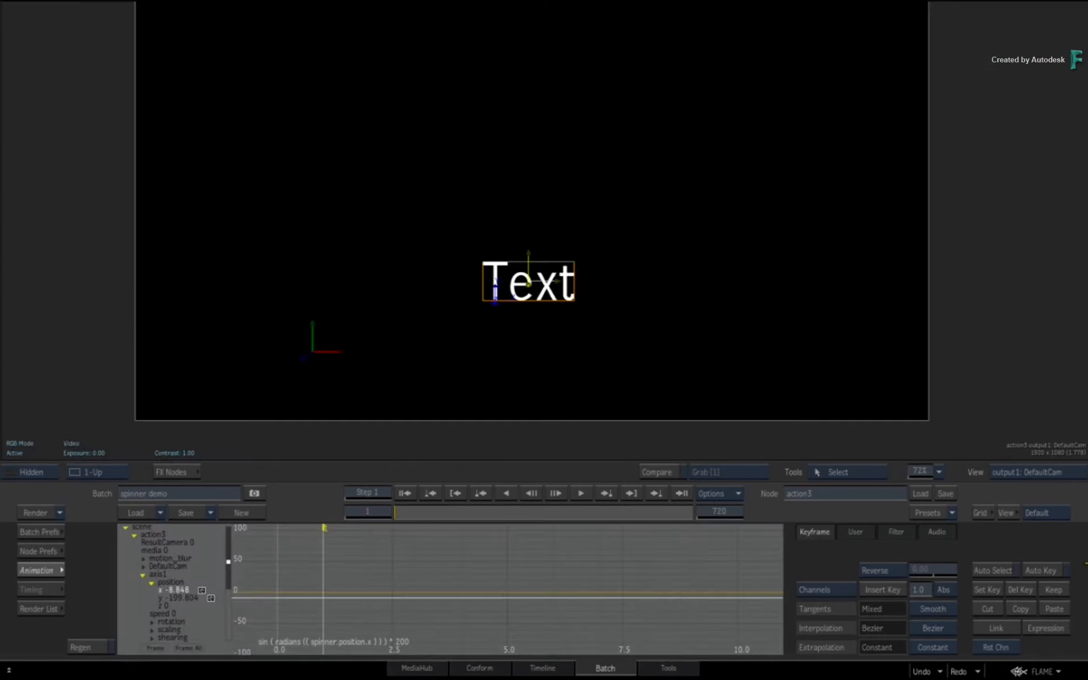
pyautogui.moveTo(323, 351); pyautogui.dragTo(762, 342)
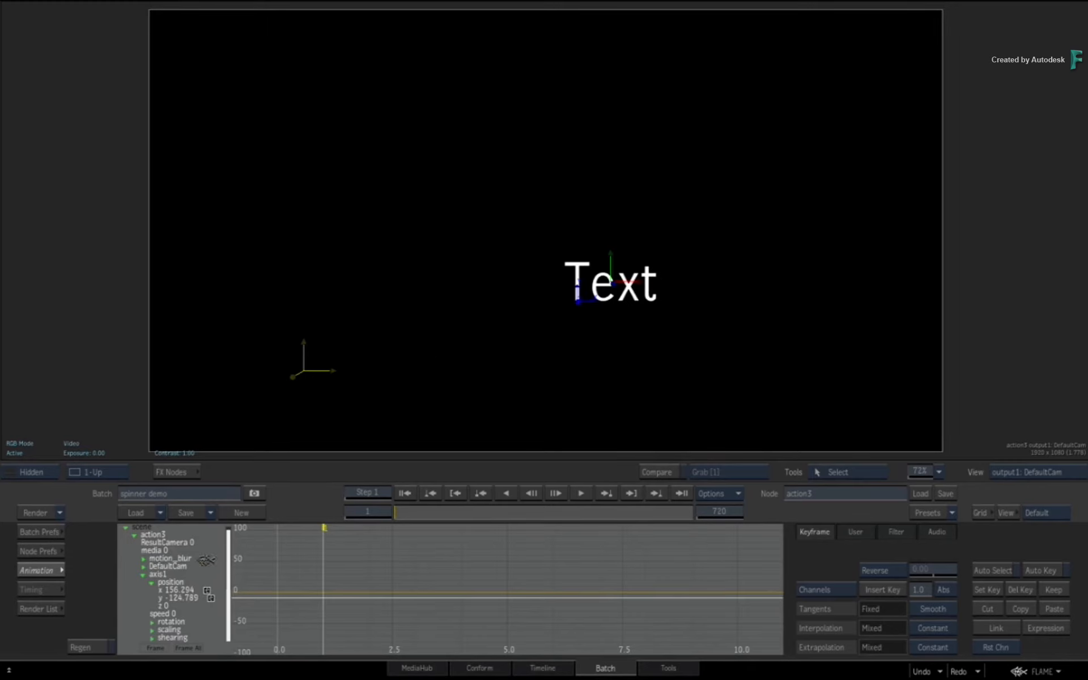
# - Raise the multiplier in axis1's X position sine expression to 400 and test it by moving the spinner back and forth
pyautogui.click(160, 590)
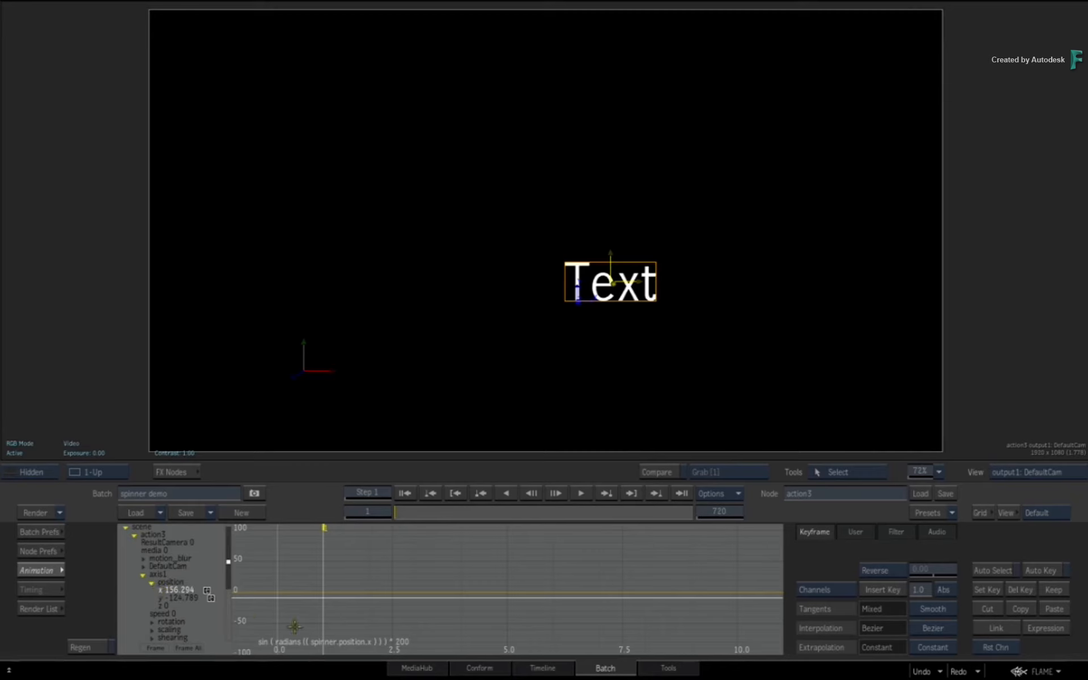
pyautogui.moveTo(1087, 591)
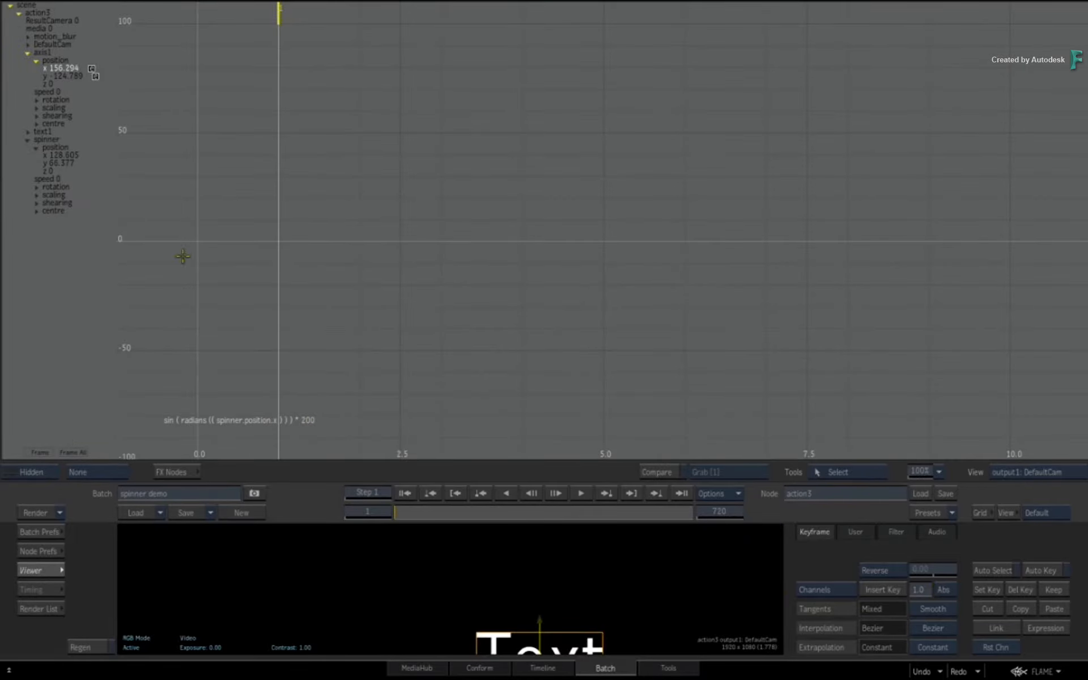
pyautogui.click(45, 76)
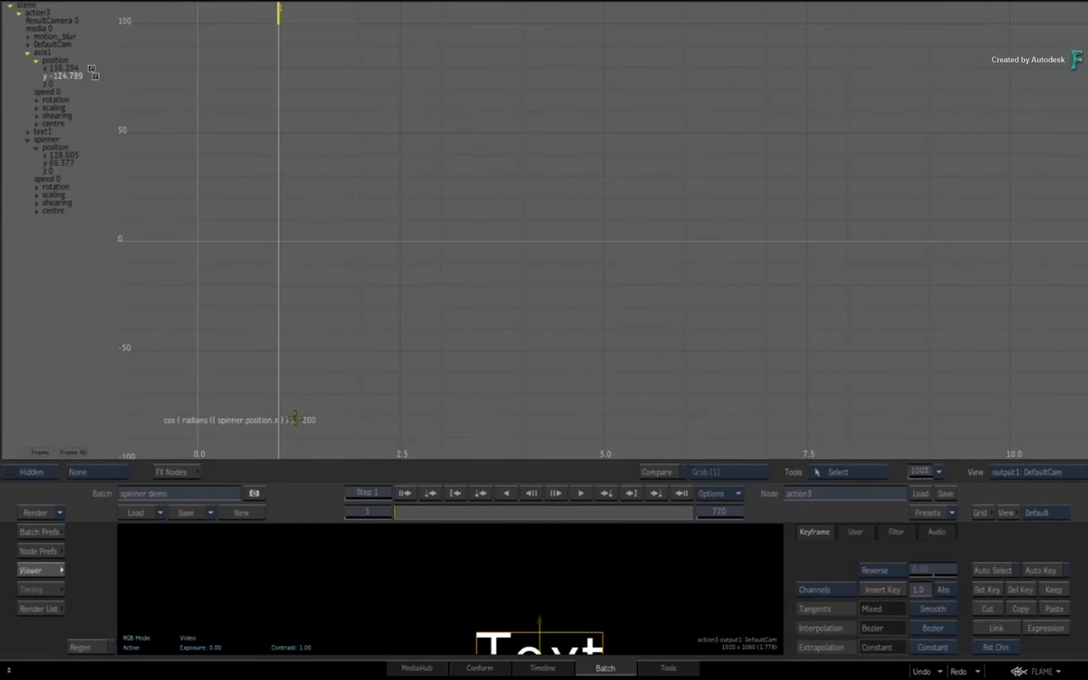
pyautogui.click(43, 68)
pyautogui.click(230, 423)
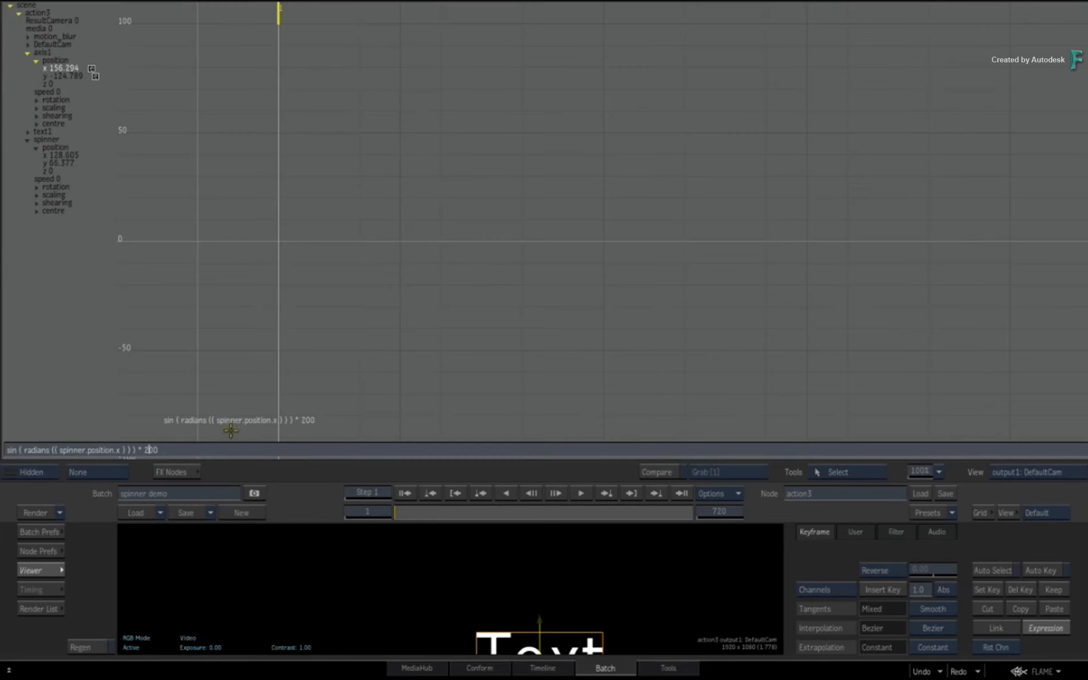
pyautogui.press('BackSpace')
pyautogui.write('4')
pyautogui.press('Return')
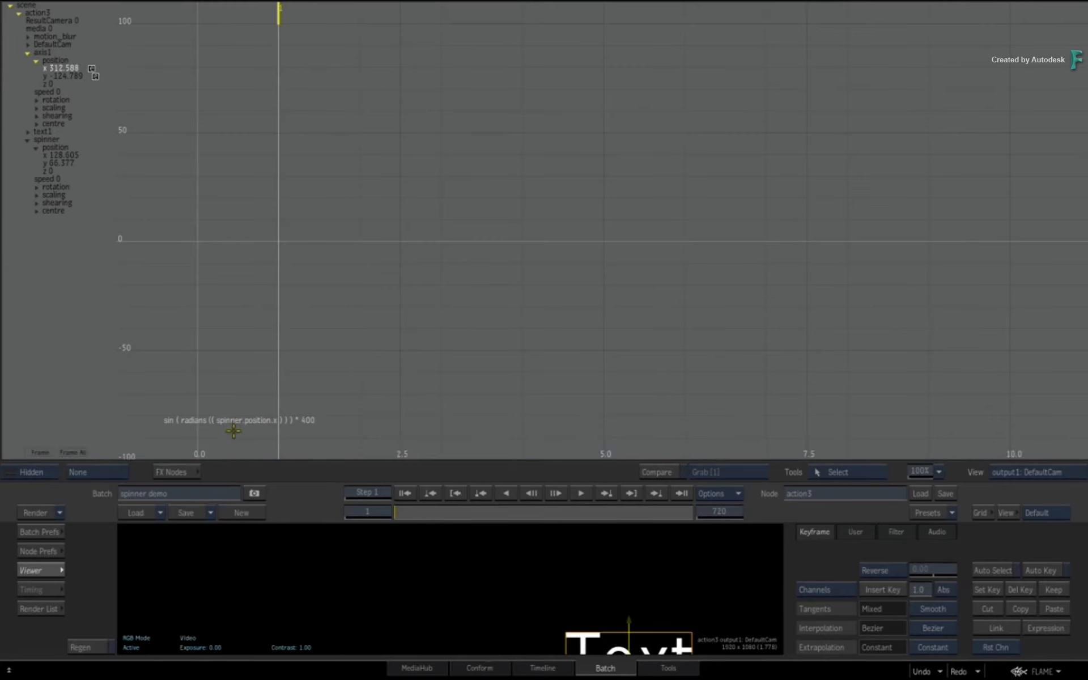
pyautogui.click(786, 584)
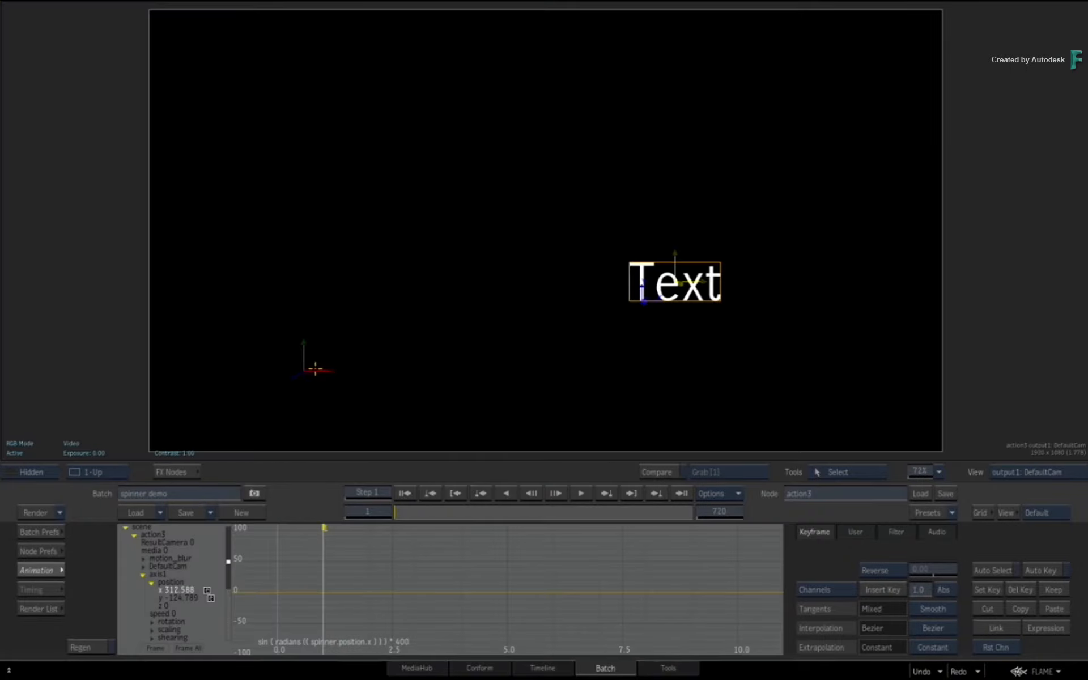
pyautogui.moveTo(314, 370); pyautogui.dragTo(640, 349)
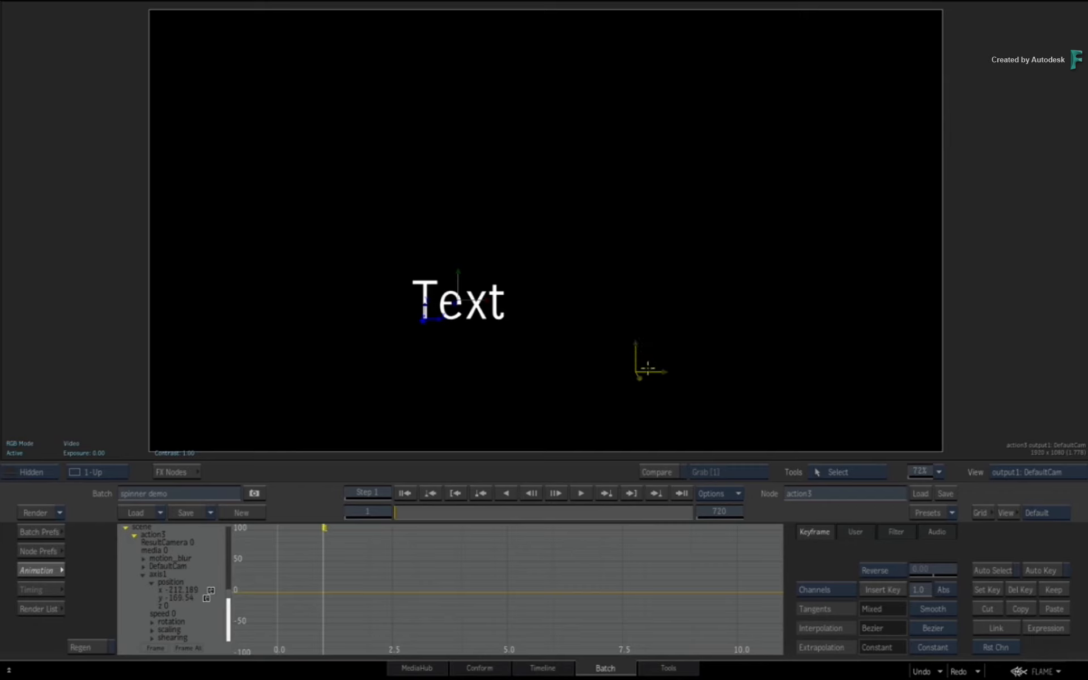
pyautogui.moveTo(646, 365); pyautogui.dragTo(377, 383)
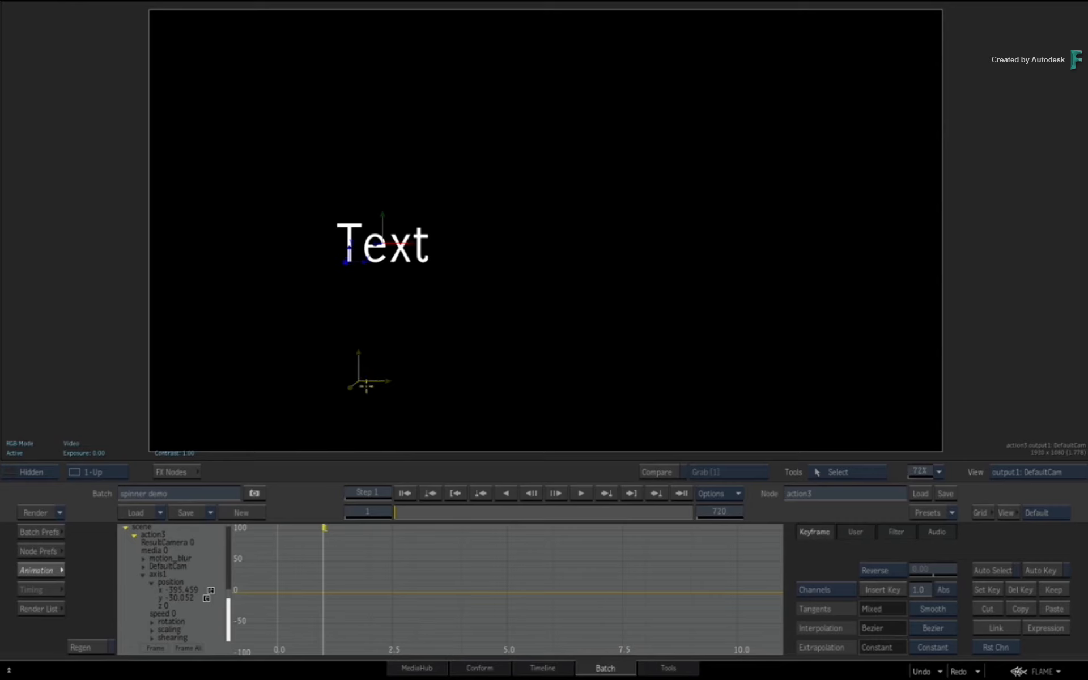
# - Cut the cosine expression from axis1's Y position channel and paste it onto the Z position channel
pyautogui.scroll(-3, 210, 563)
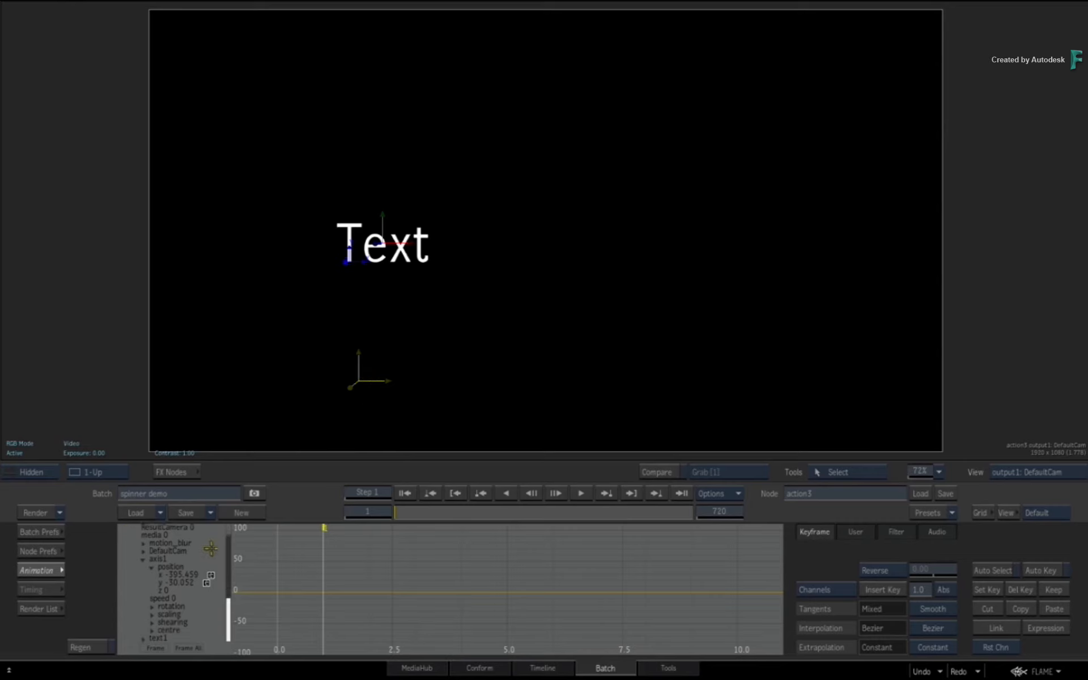
pyautogui.click(161, 568)
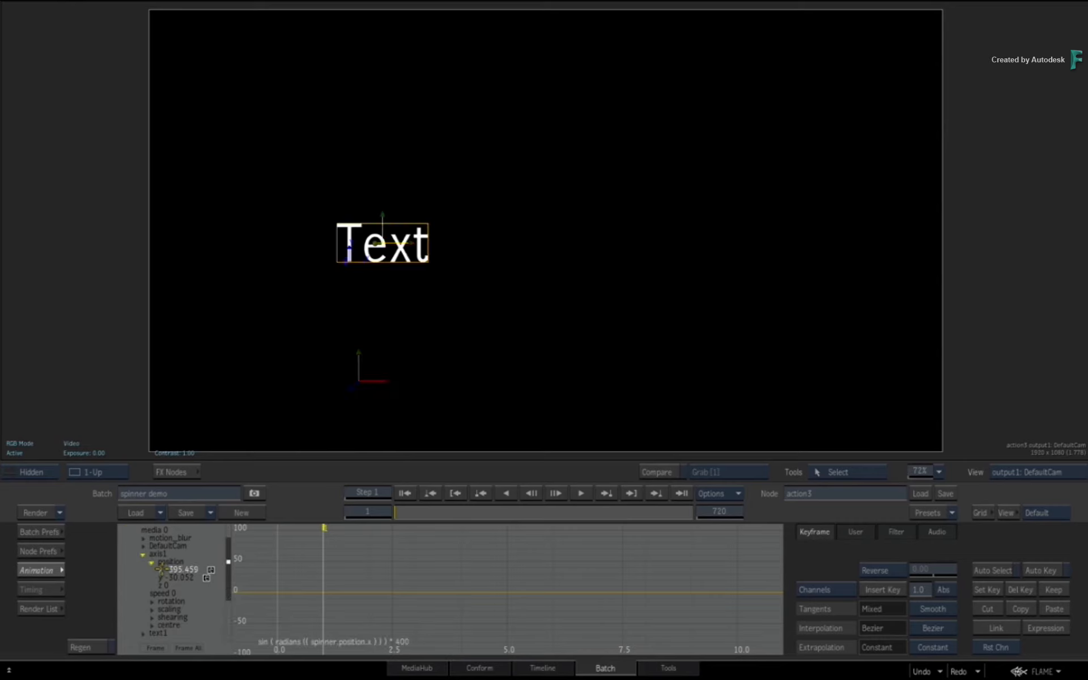
pyautogui.click(163, 576)
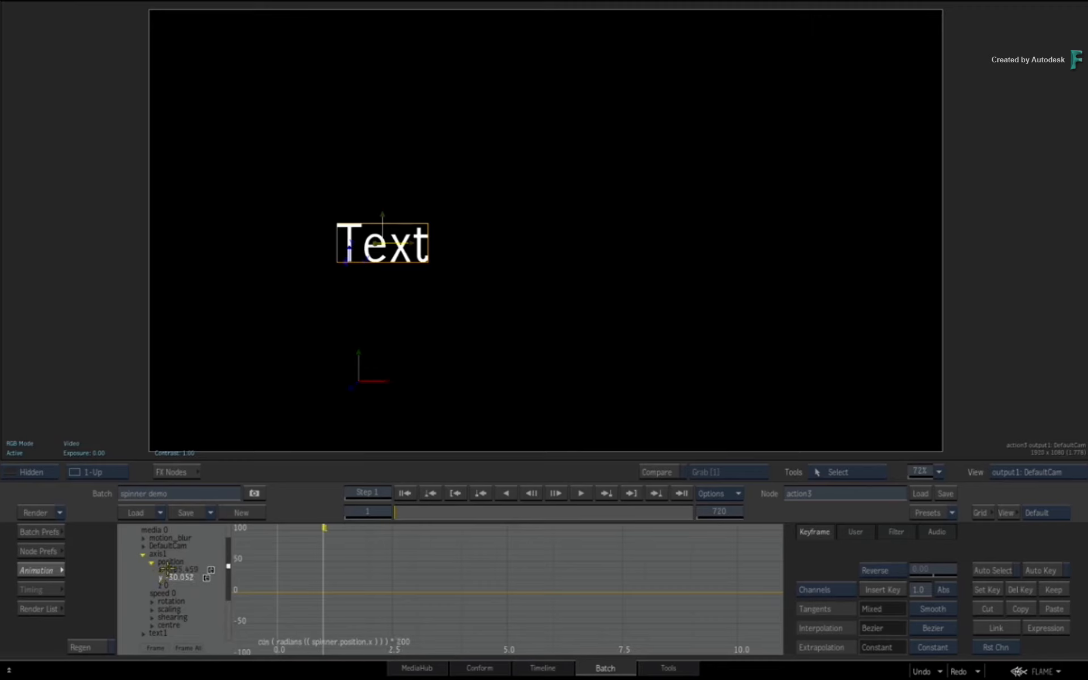
pyautogui.click(164, 568)
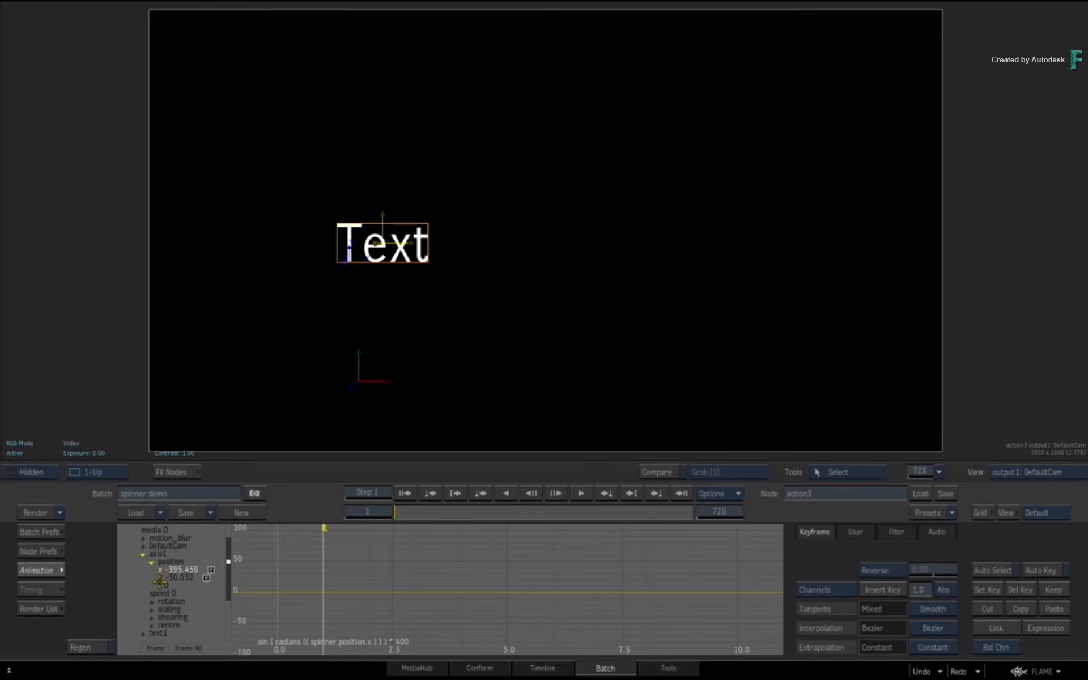
pyautogui.click(161, 577)
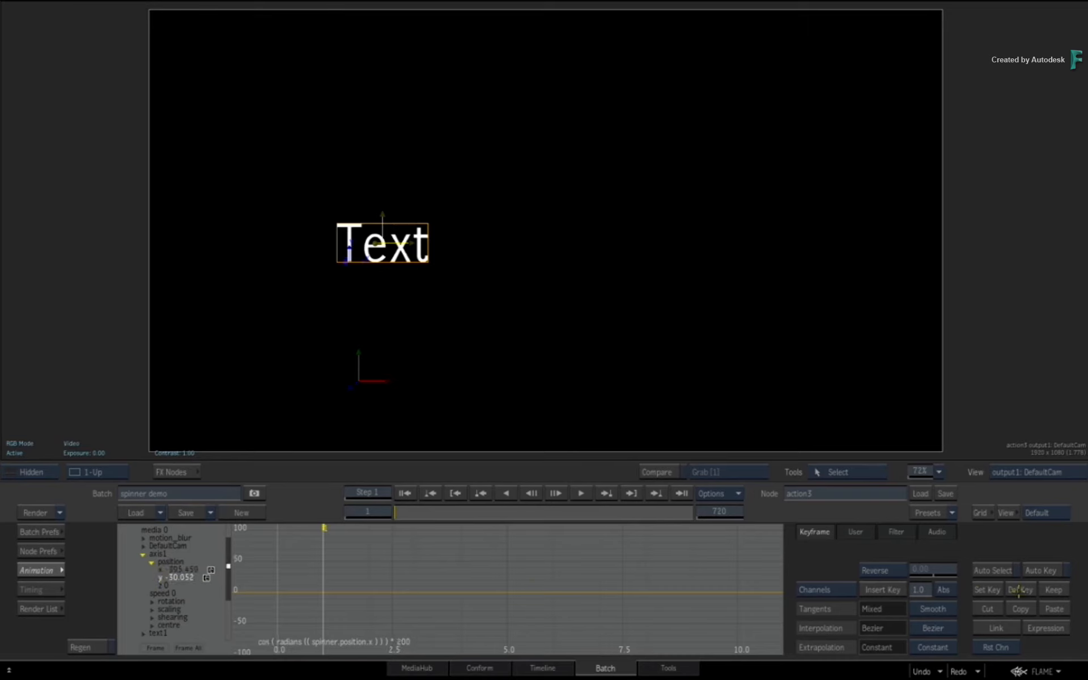
pyautogui.click(995, 607)
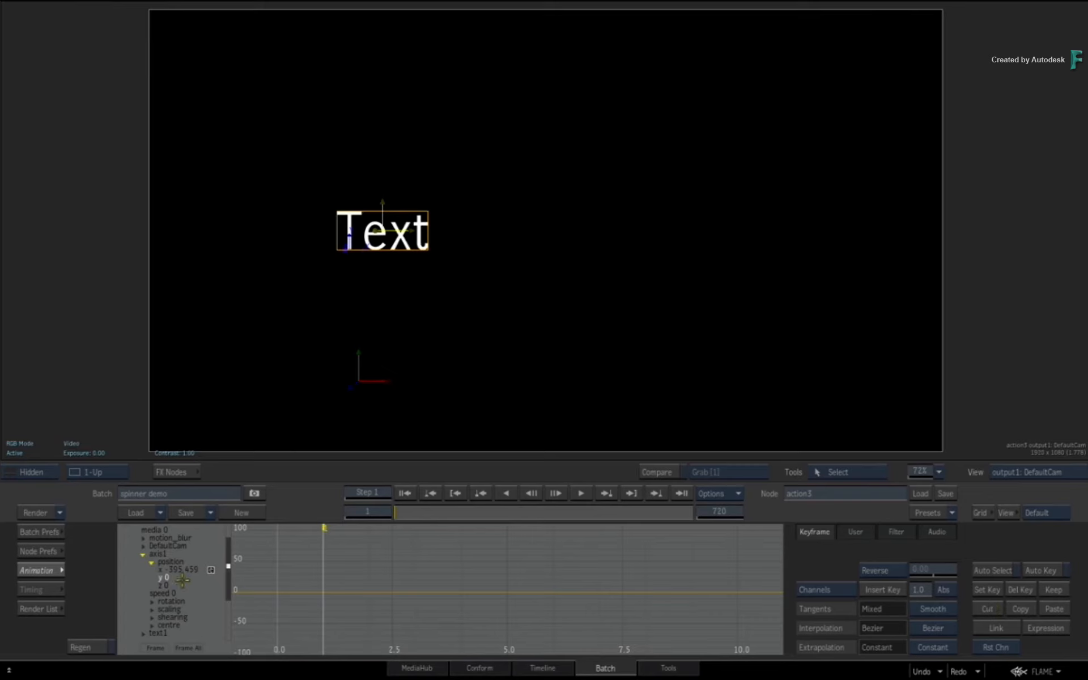
pyautogui.click(1055, 608)
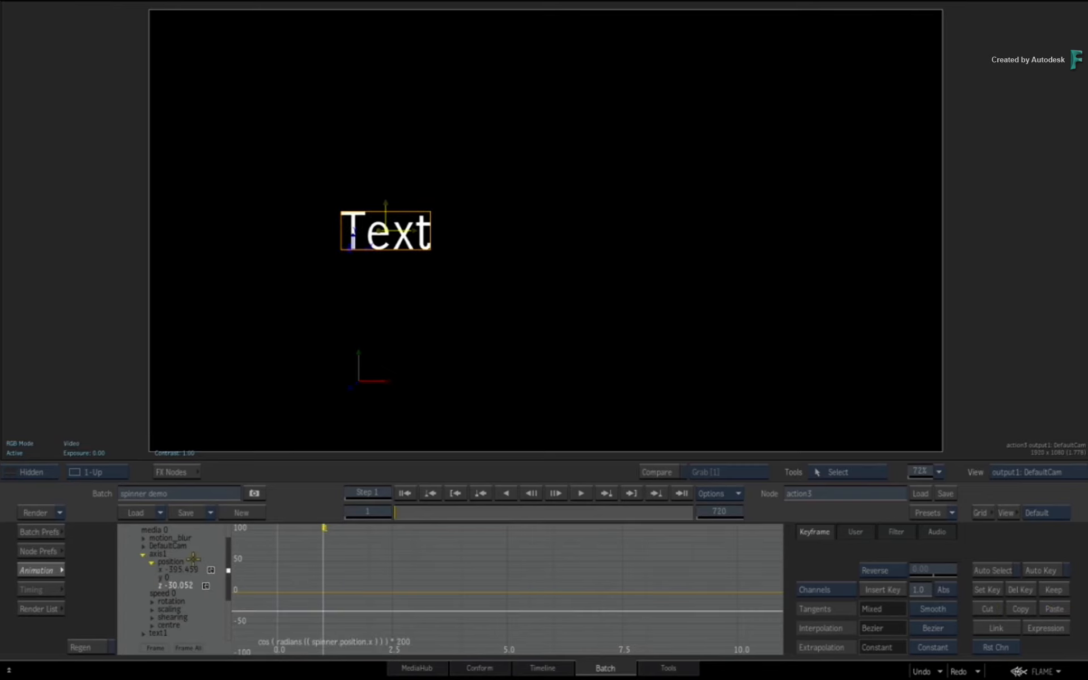
# - Cut the sine expression from axis1's X position channel and paste it onto the Y position channel
pyautogui.click(161, 569)
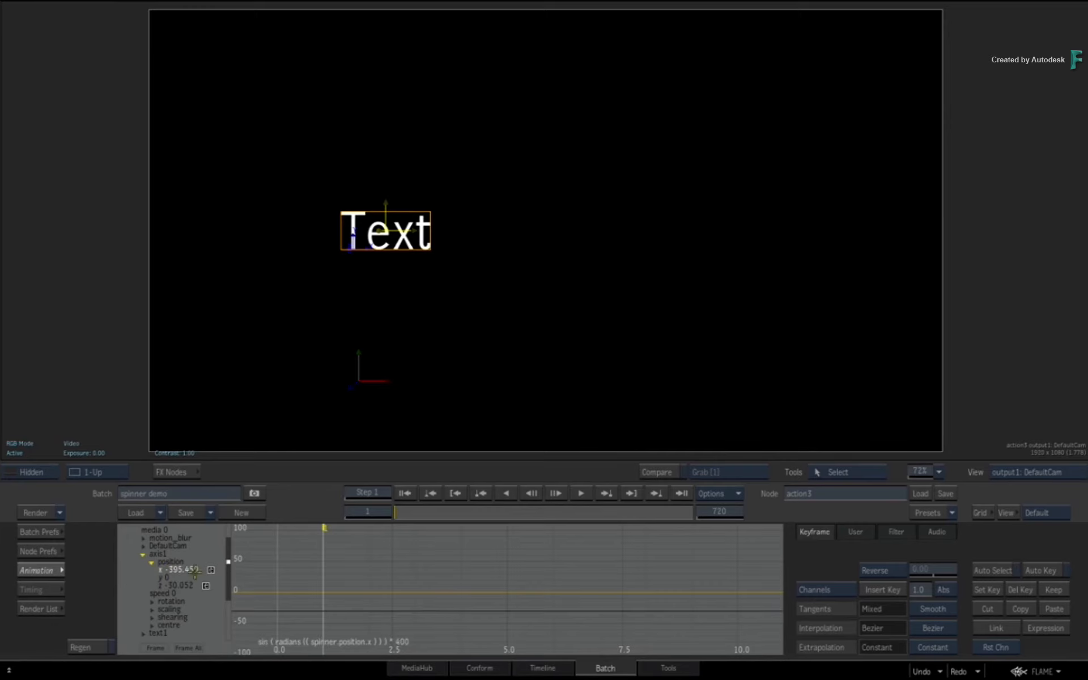
pyautogui.click(1000, 608)
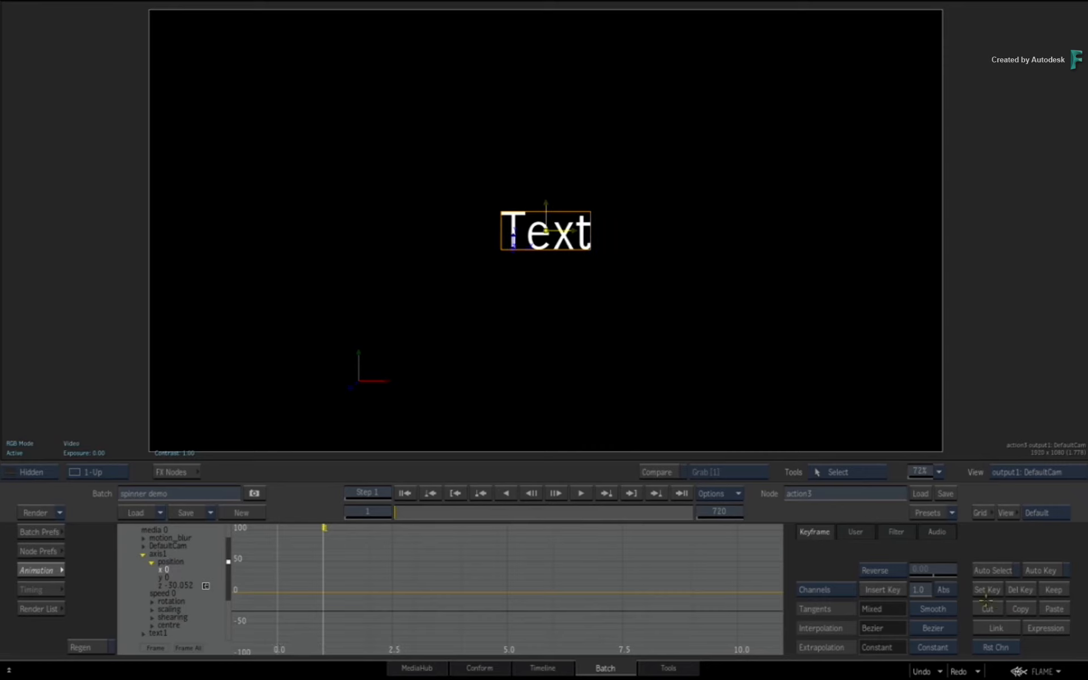
pyautogui.click(163, 577)
pyautogui.click(1044, 608)
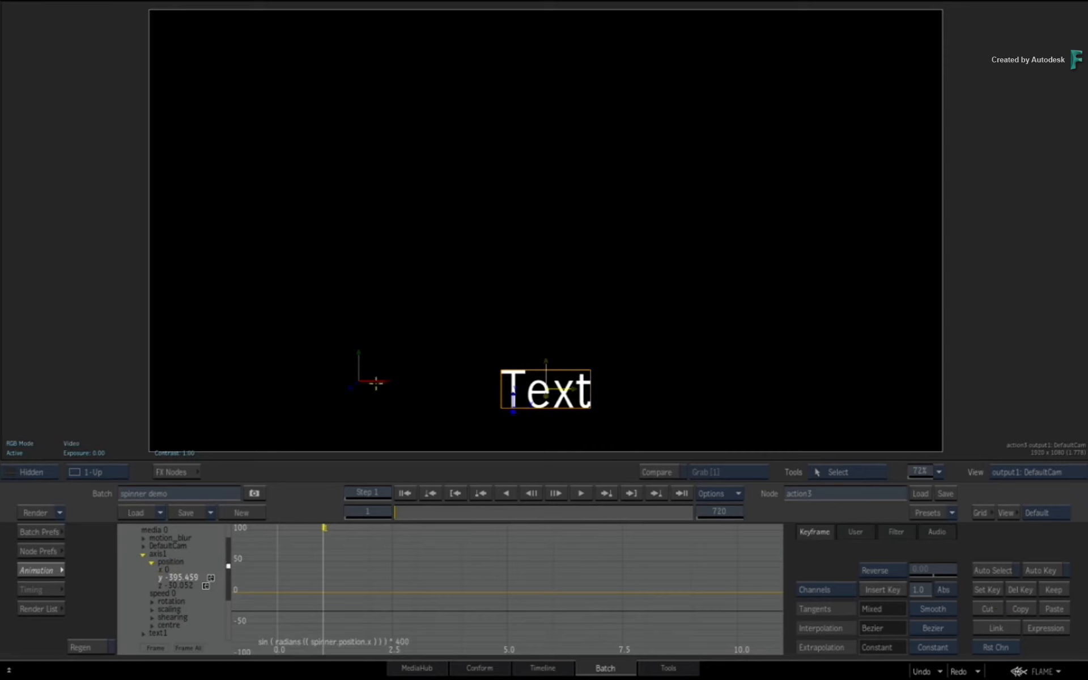
# - Test the text's Y and Z motion by moving the spinner sideways, and examine it from an orbited camera angle
pyautogui.moveTo(374, 381); pyautogui.dragTo(580, 369)
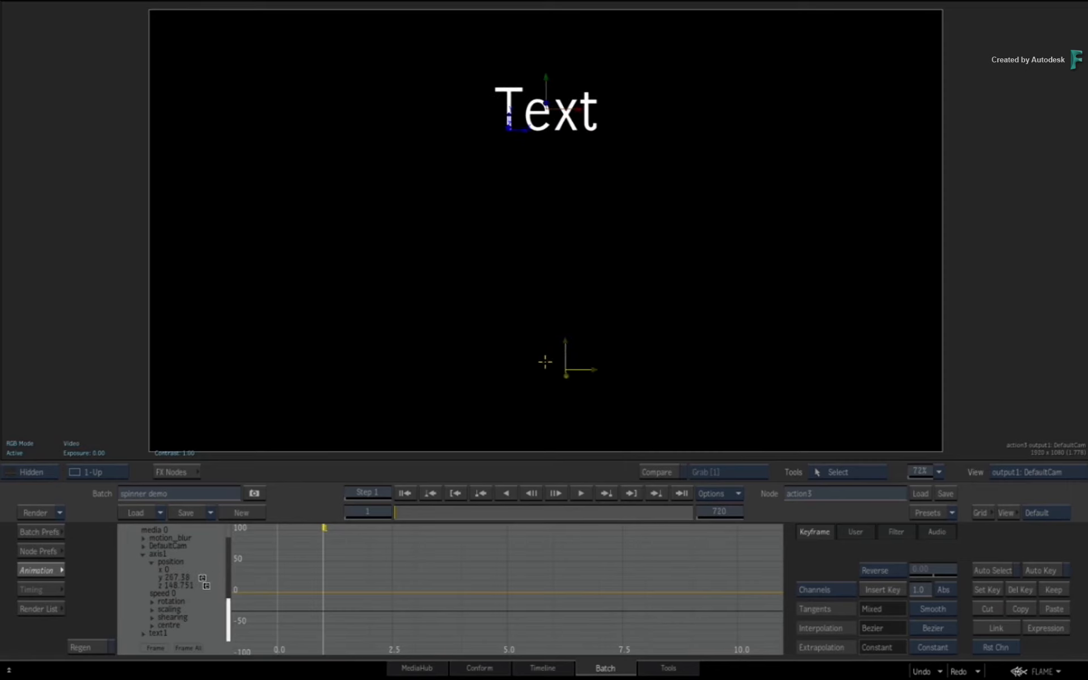
pyautogui.press('o')
pyautogui.moveTo(662, 343); pyautogui.dragTo(406, 376)
pyautogui.hotkey('ctrl', 'Escape')
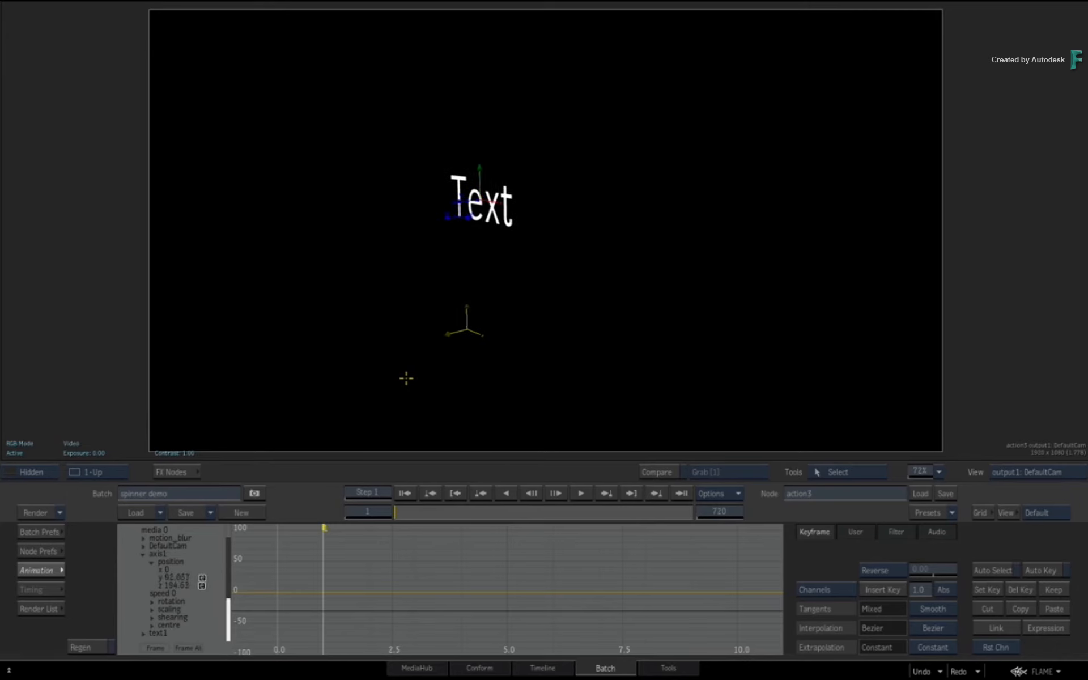
# - Lower the multiplier in axis1's Y position sine expression to 200
pyautogui.click(158, 576)
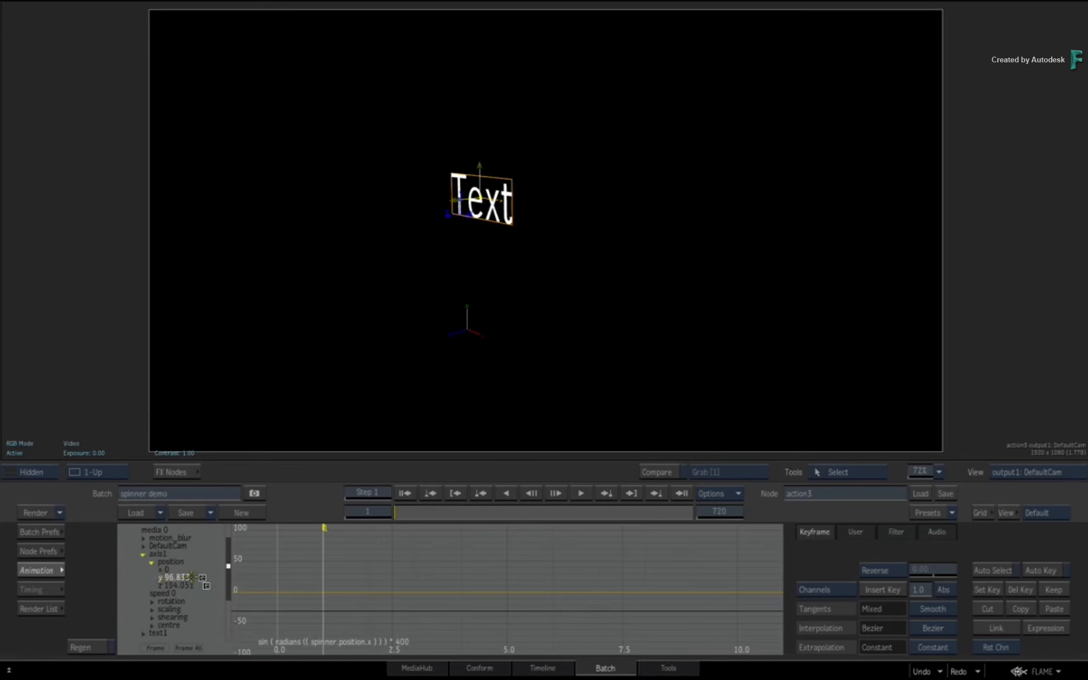
pyautogui.press('e')
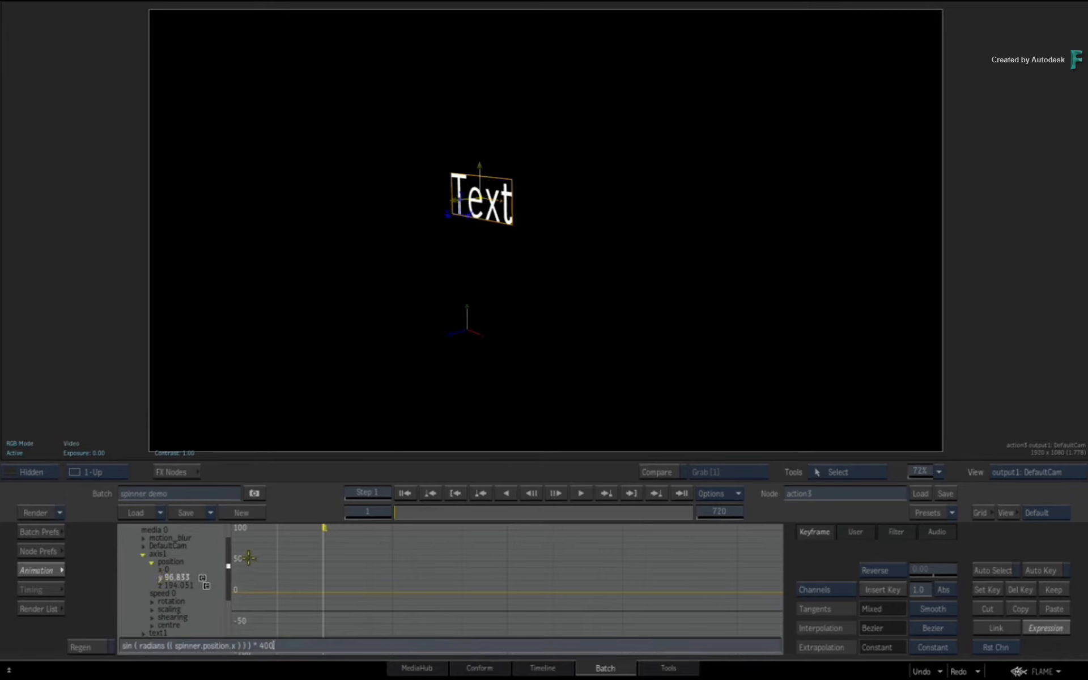
pyautogui.press('Left')
pyautogui.press('Left')
pyautogui.press('Left')
pyautogui.write('2')
pyautogui.press('Return')
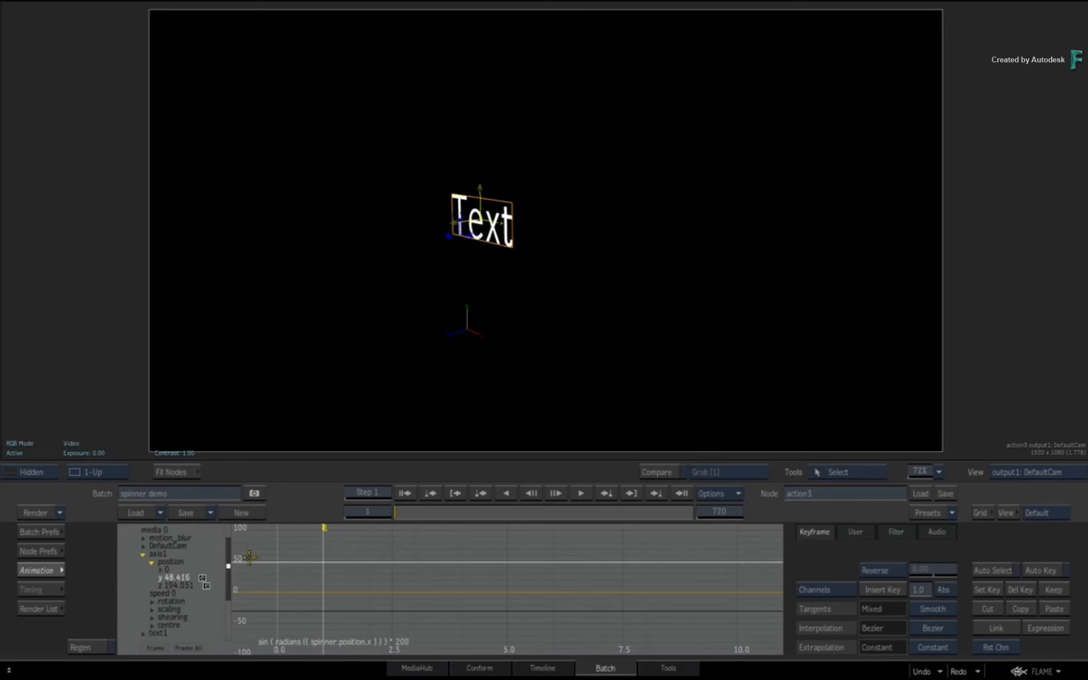
# - Check the cosine expression on axis1's Z position channel and test the text's motion by moving the spinner
pyautogui.click(160, 584)
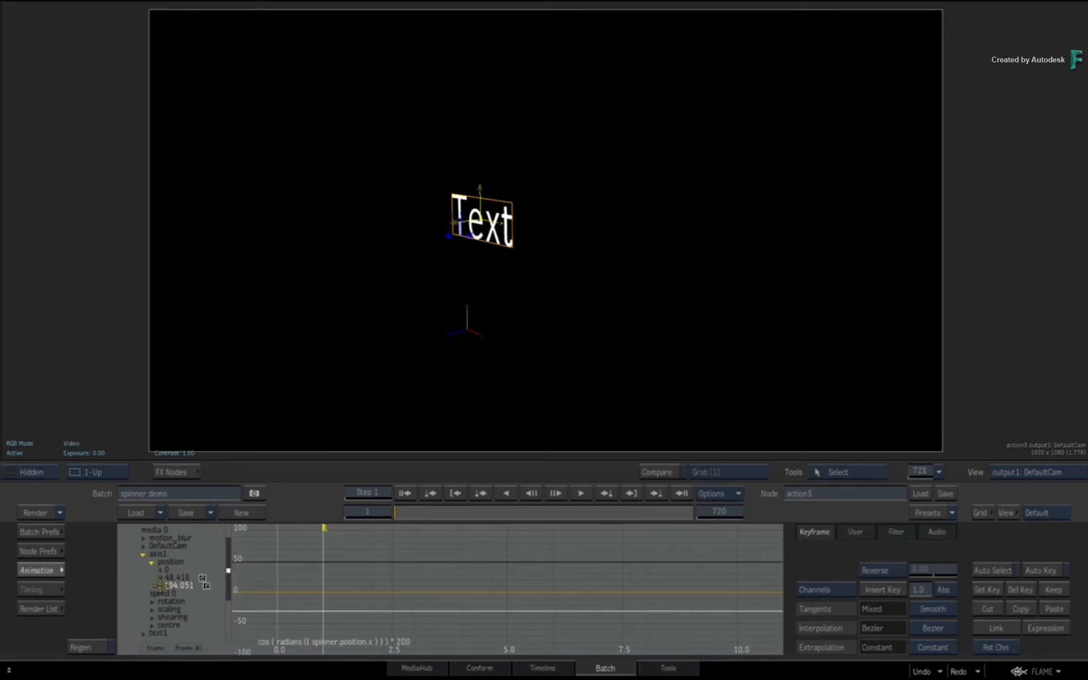
pyautogui.click(41, 570)
pyautogui.moveTo(480, 334); pyautogui.dragTo(456, 361)
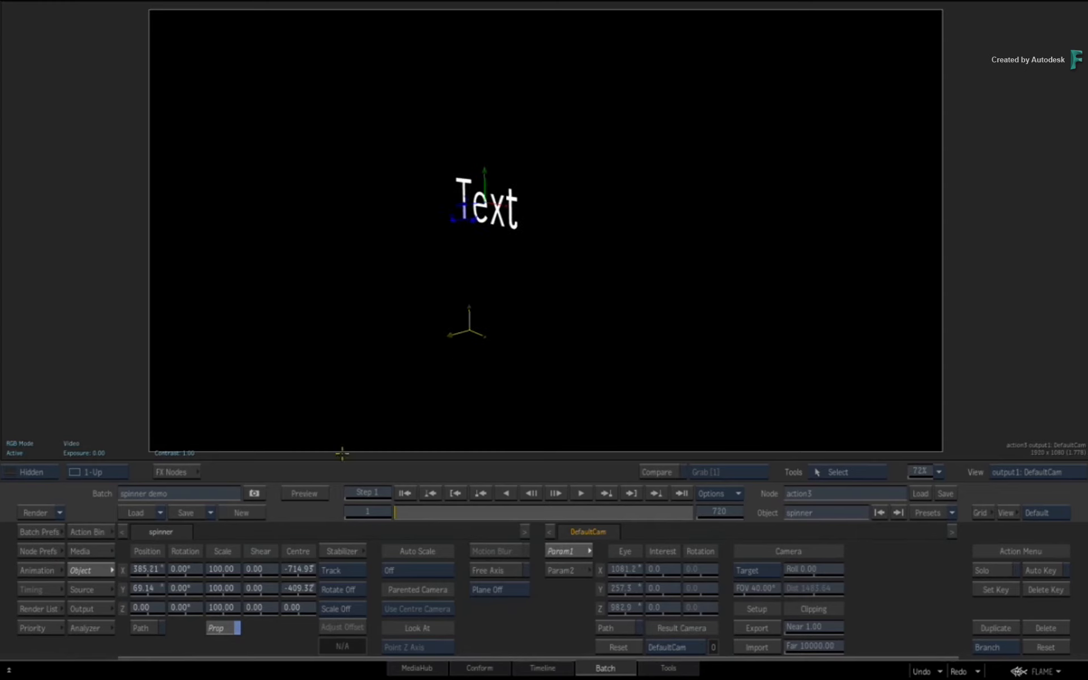
# - Set the multiplier in axis1's Y position sine expression to 300
pyautogui.click(38, 569)
pyautogui.click(165, 585)
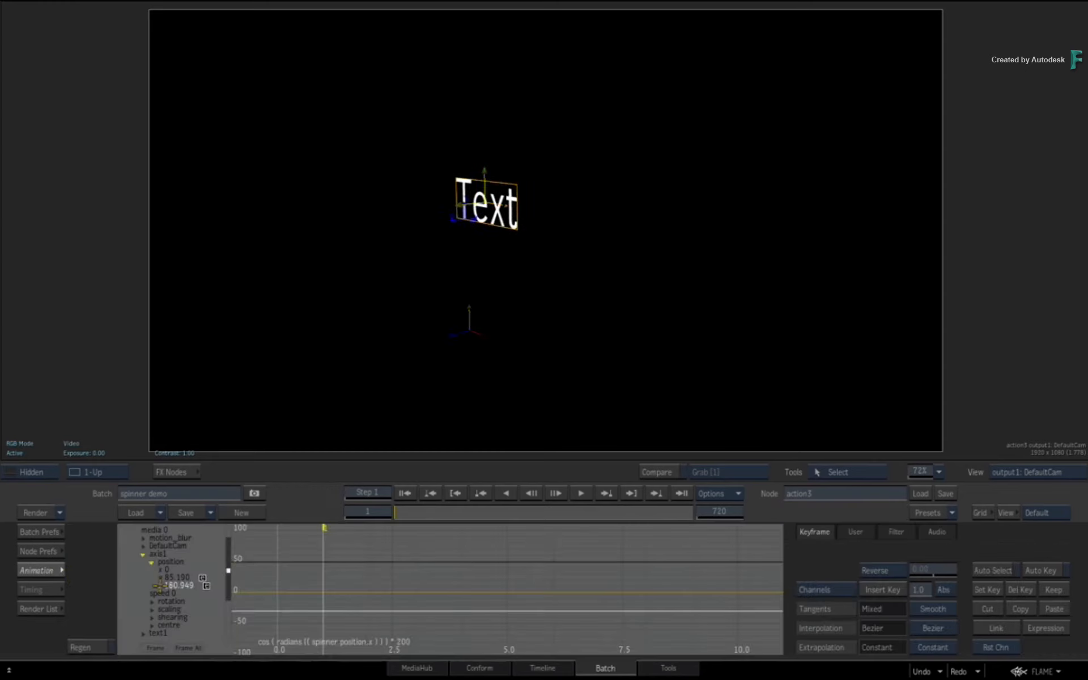
pyautogui.click(161, 576)
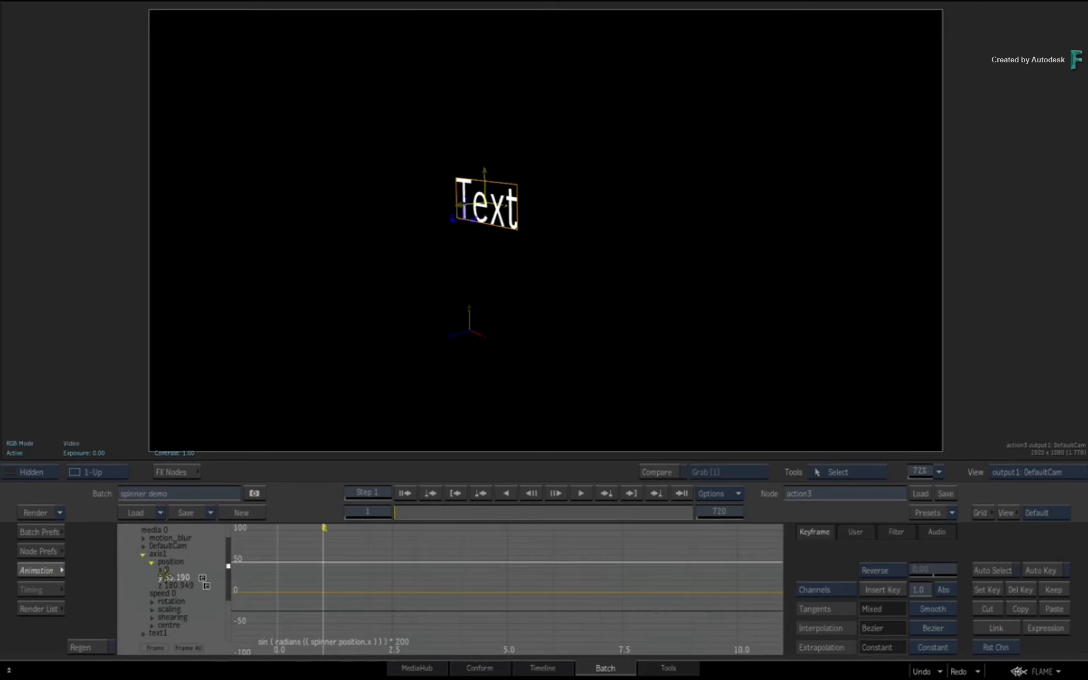
pyautogui.press('e')
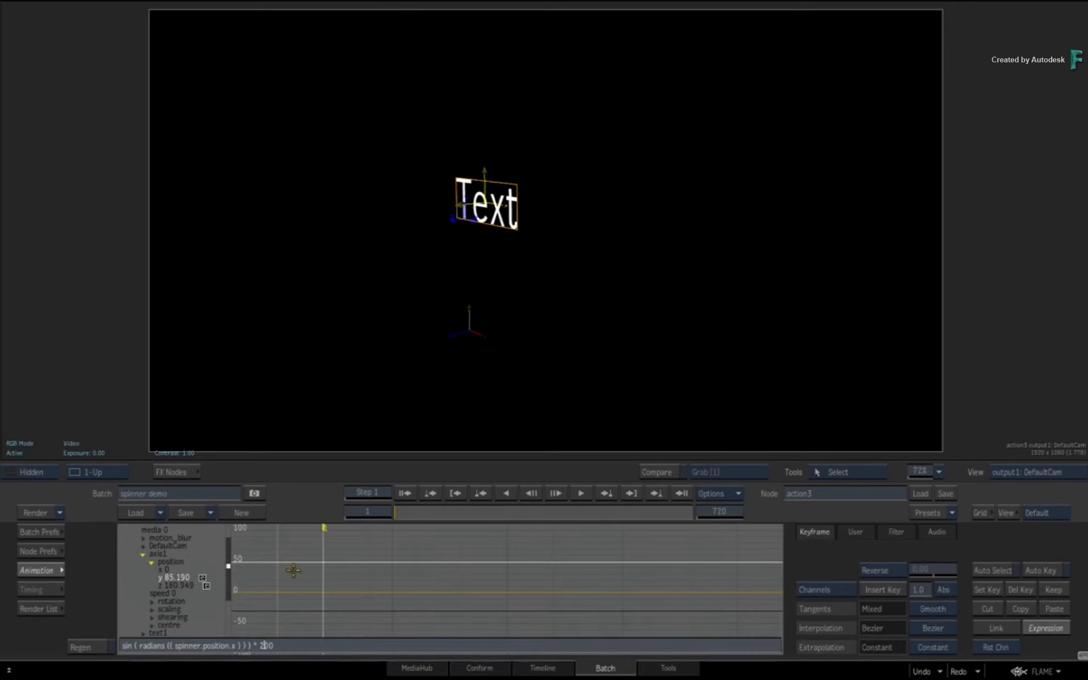
pyautogui.press('BackSpace')
pyautogui.write('3')
pyautogui.press('Return')
# - Reset the default camera and test the text's elliptical motion by moving the spinner from side to side
pyautogui.click(49, 565)
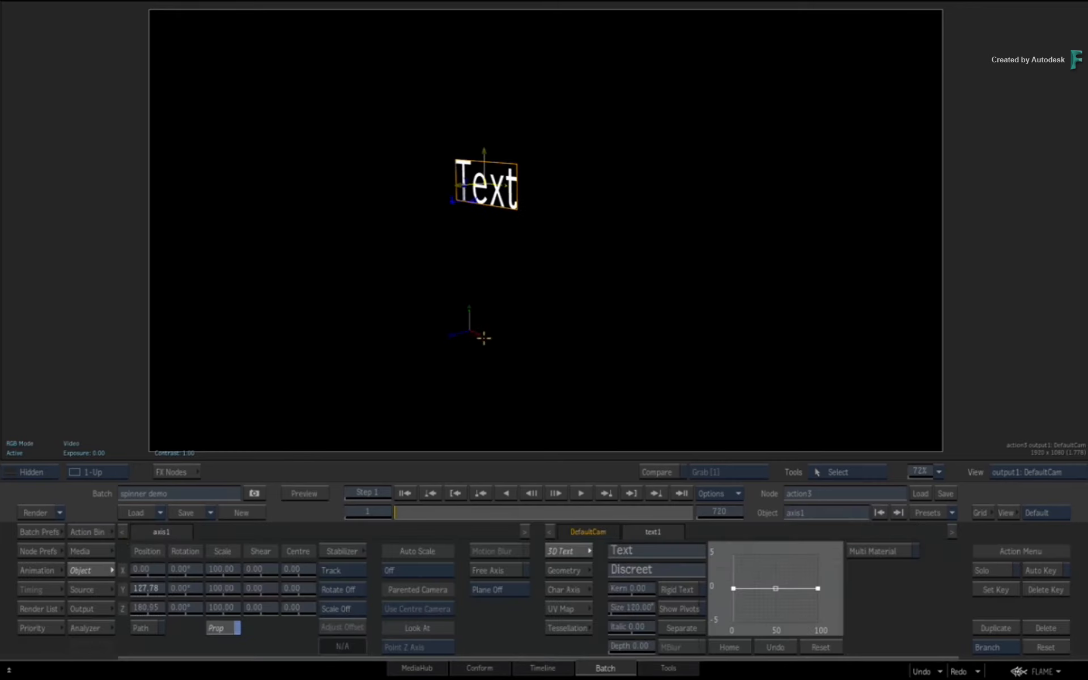
pyautogui.moveTo(483, 336); pyautogui.dragTo(674, 422)
pyautogui.click(627, 643)
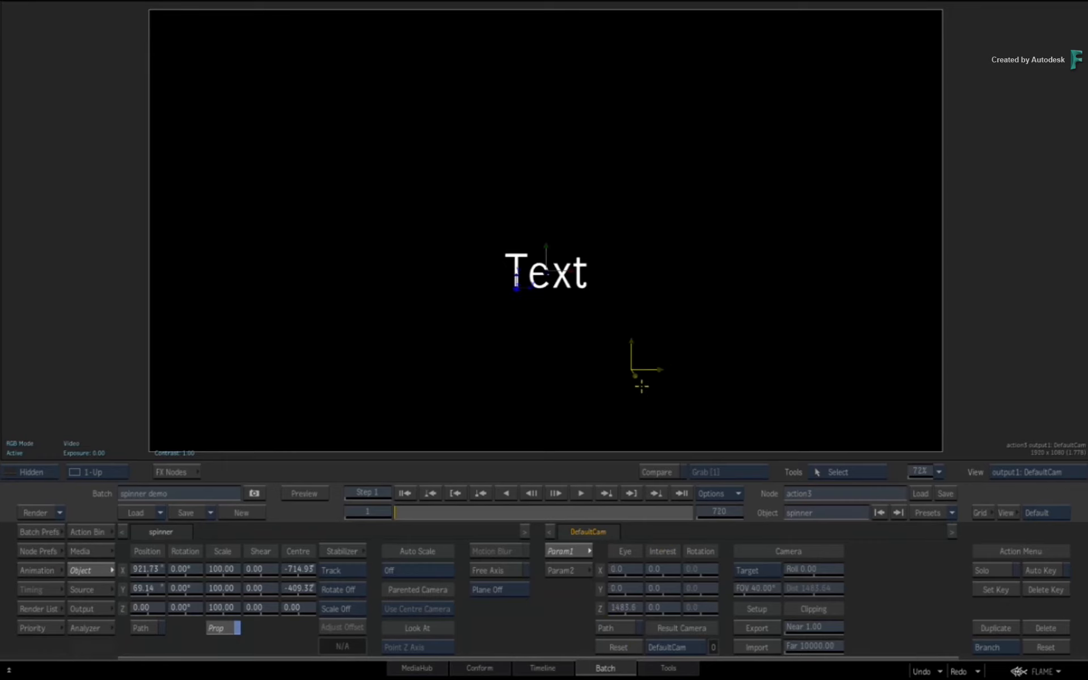
pyautogui.press('Escape')
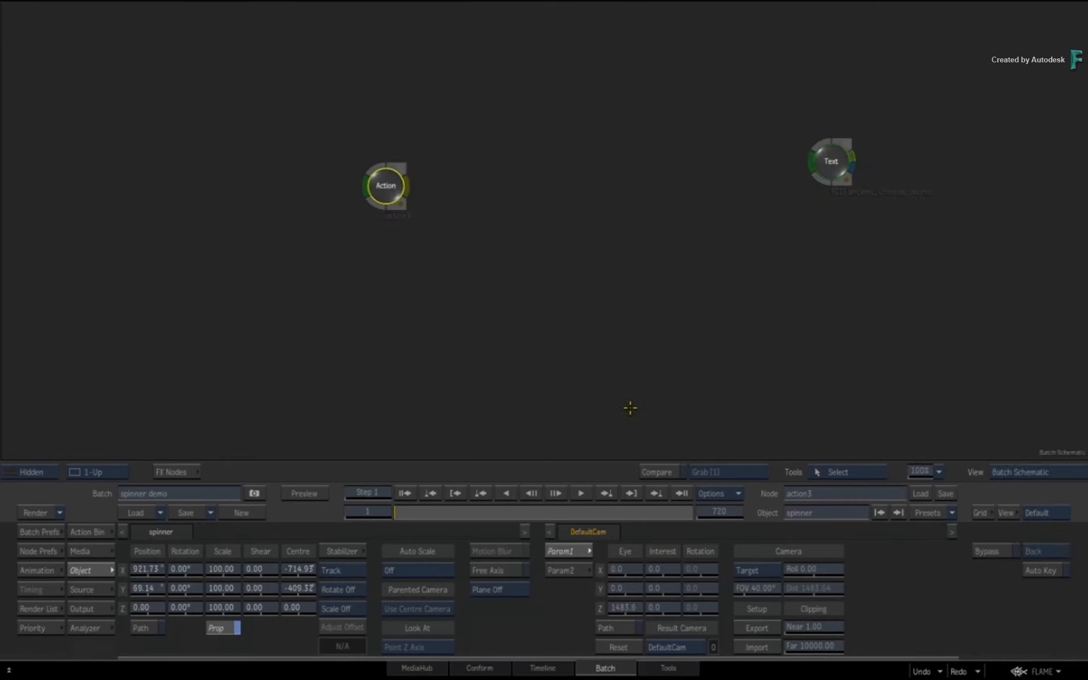
pyautogui.press('Escape')
pyautogui.moveTo(656, 371); pyautogui.dragTo(369, 386)
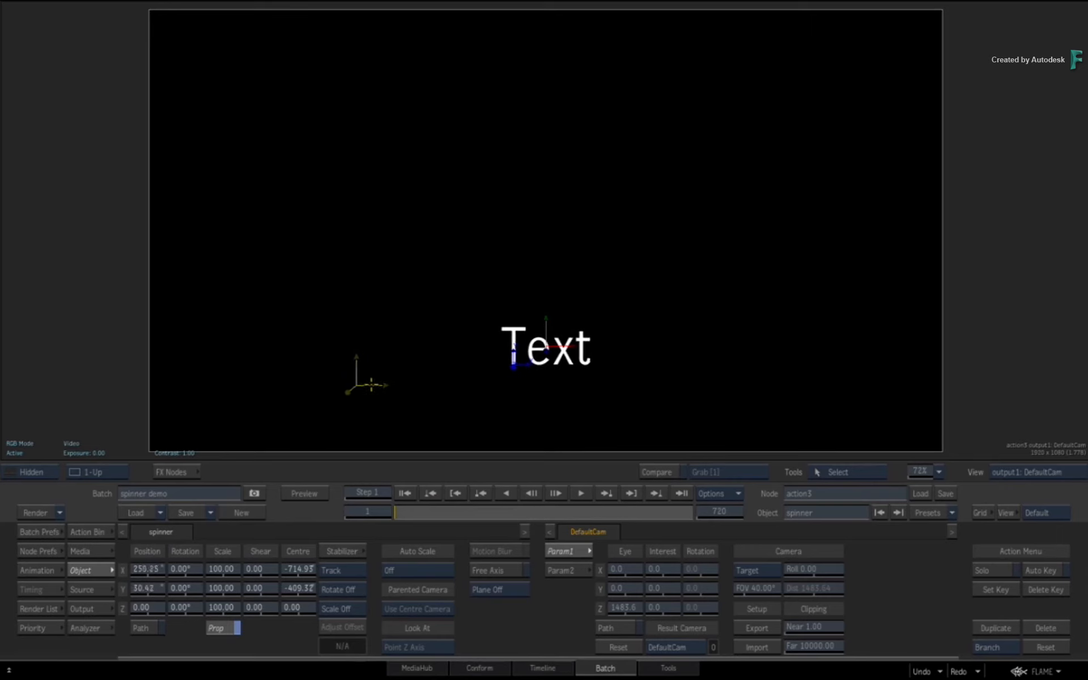
# - Select the spinner axis in the Action schematic and set its X position to 1
pyautogui.click(44, 570)
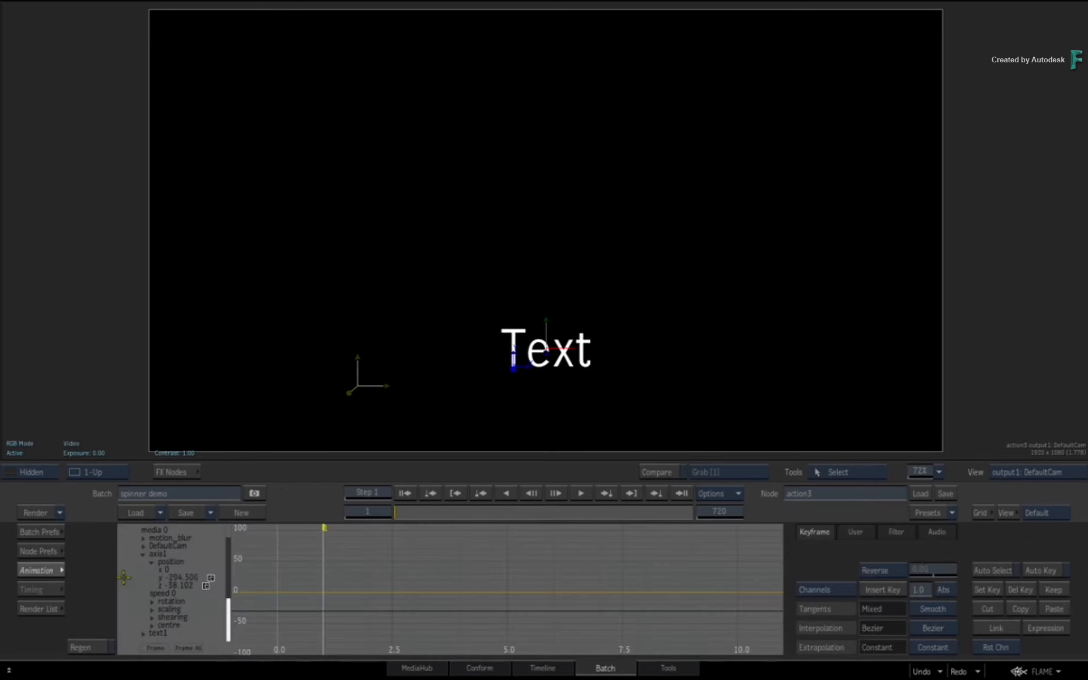
pyautogui.click(168, 561)
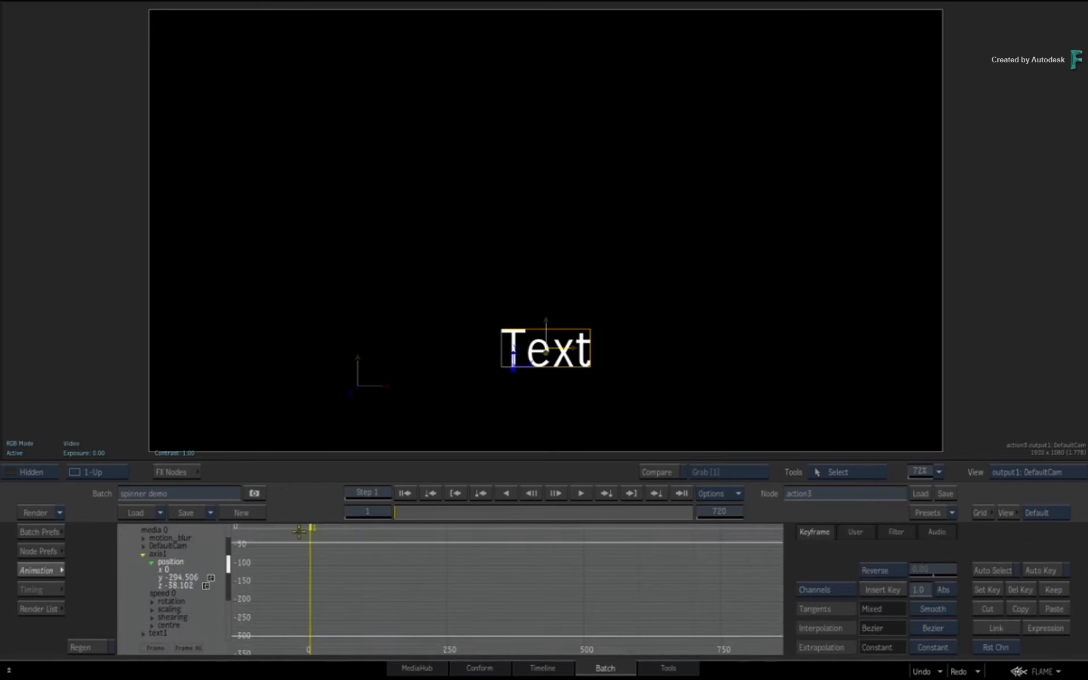
pyautogui.click(44, 569)
pyautogui.press('F4')
pyautogui.click(469, 162)
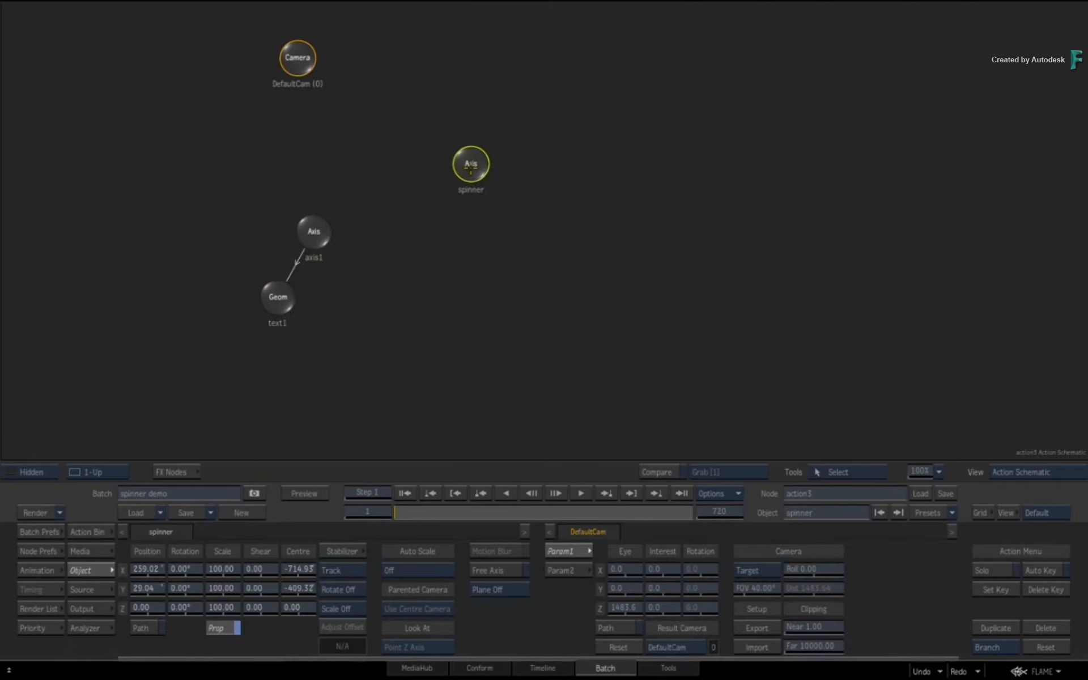
pyautogui.press('F1')
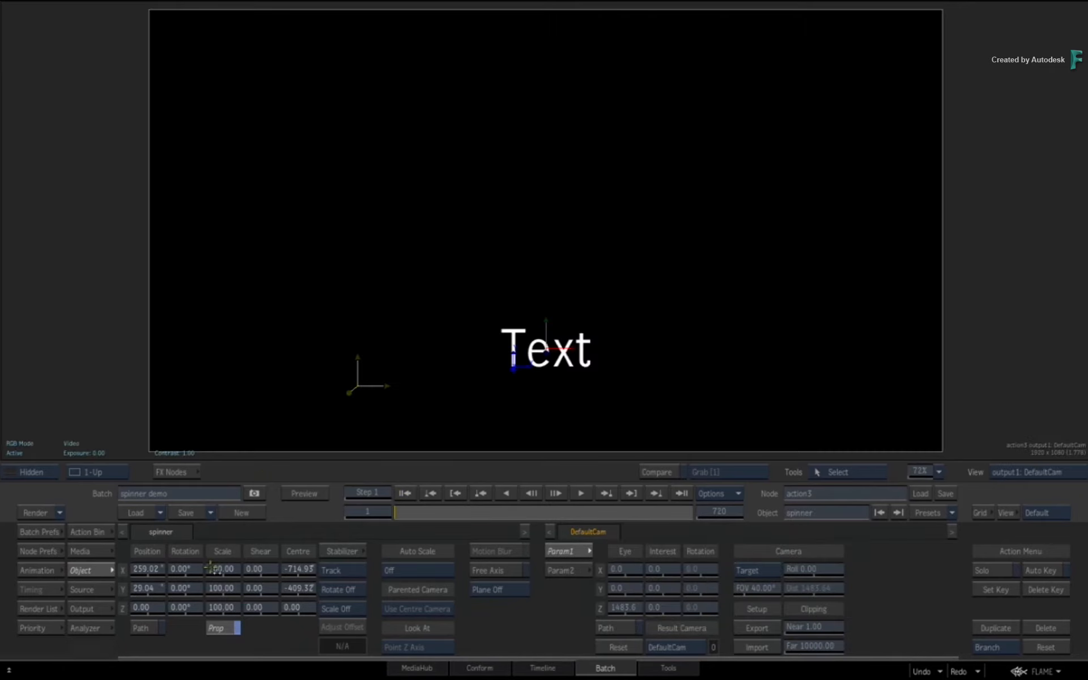
pyautogui.click(146, 569)
pyautogui.write('1')
pyautogui.press('Return')
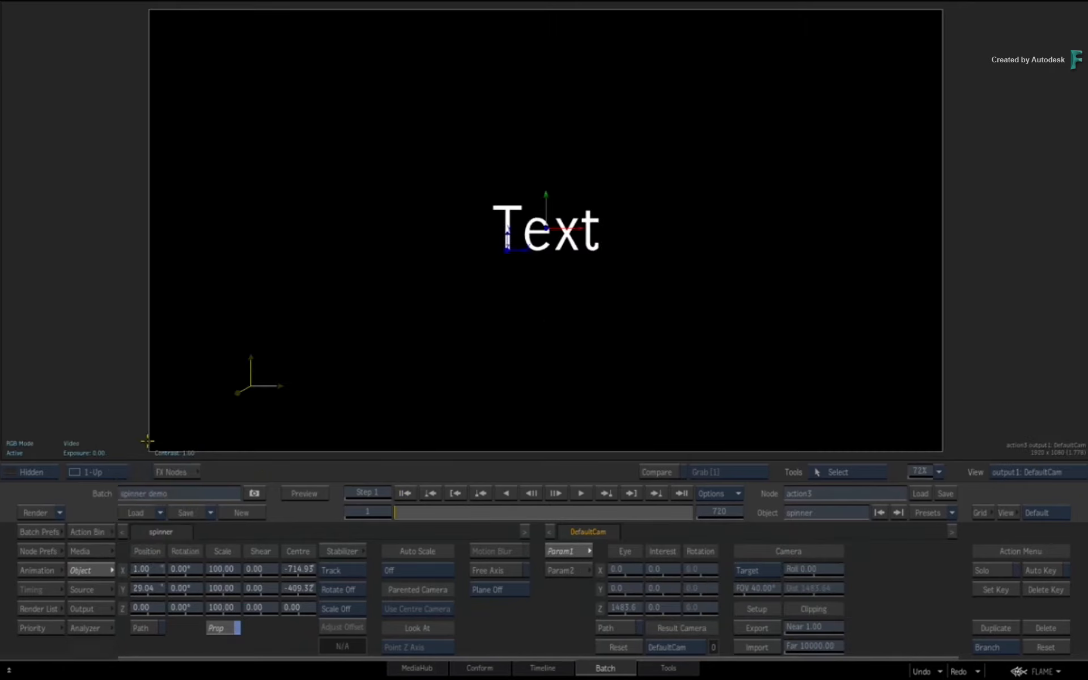
# - Enable Auto Key and keyframe the spinner's X position at 1 on frame 1 and at 720 on frame 720
pyautogui.click(1019, 571)
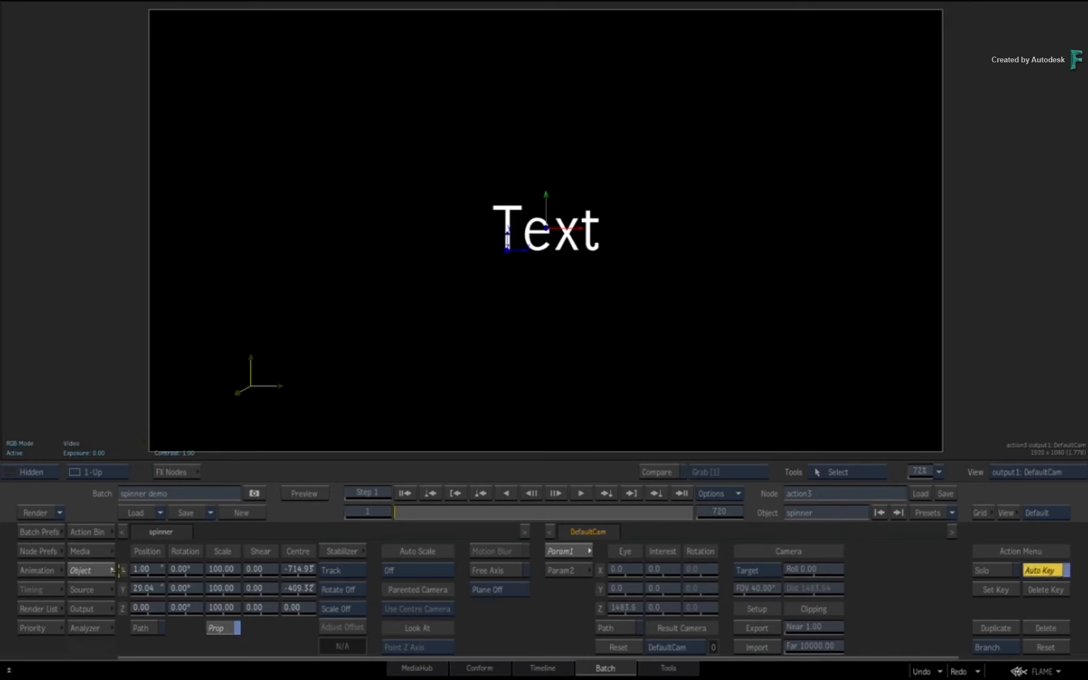
pyautogui.click(141, 569)
pyautogui.press('Return')
pyautogui.click(684, 493)
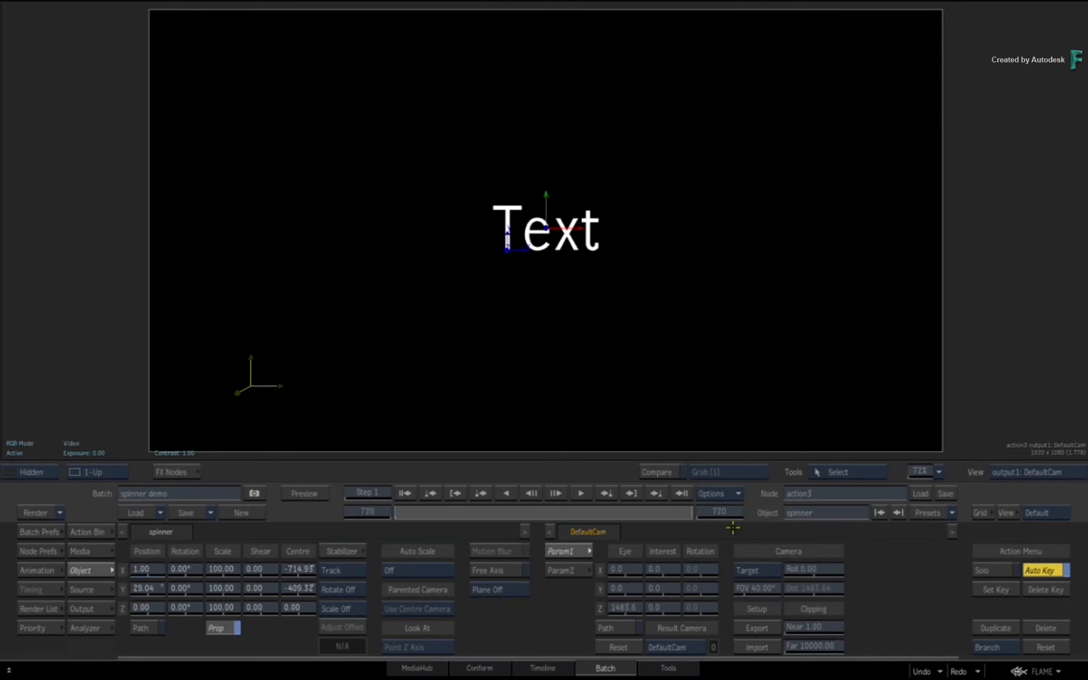
pyautogui.click(148, 568)
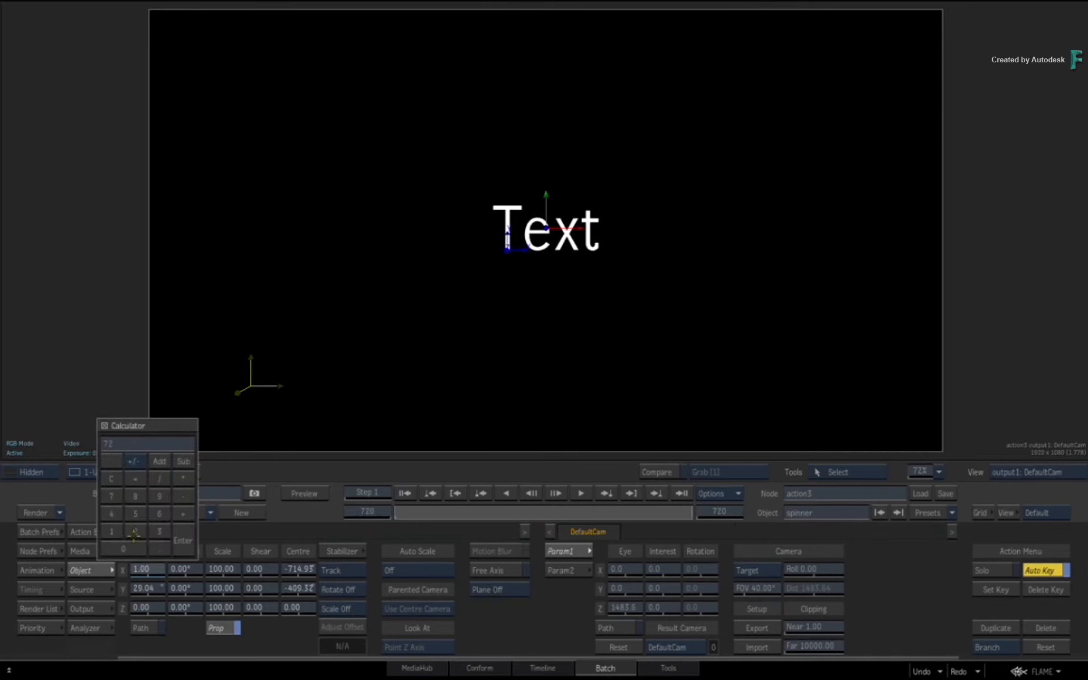
pyautogui.press('Return')
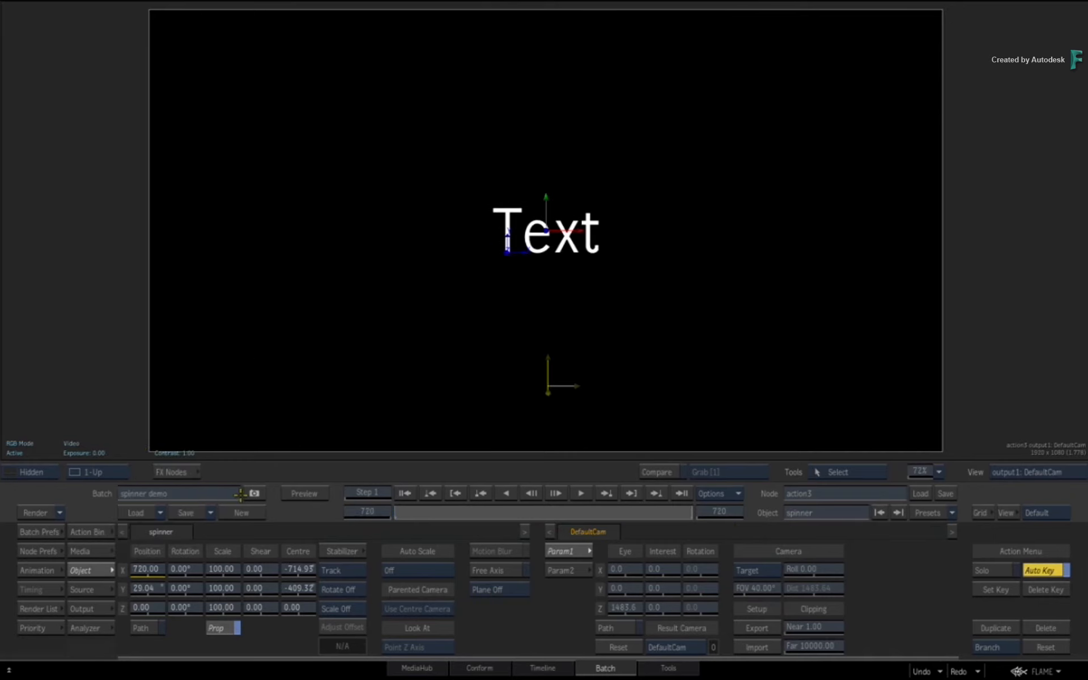
# - Change the interpolation of the spinner's position animation curve to Linear
pyautogui.click(37, 570)
pyautogui.moveTo(204, 631); pyautogui.dragTo(207, 455)
pyautogui.click(180, 575)
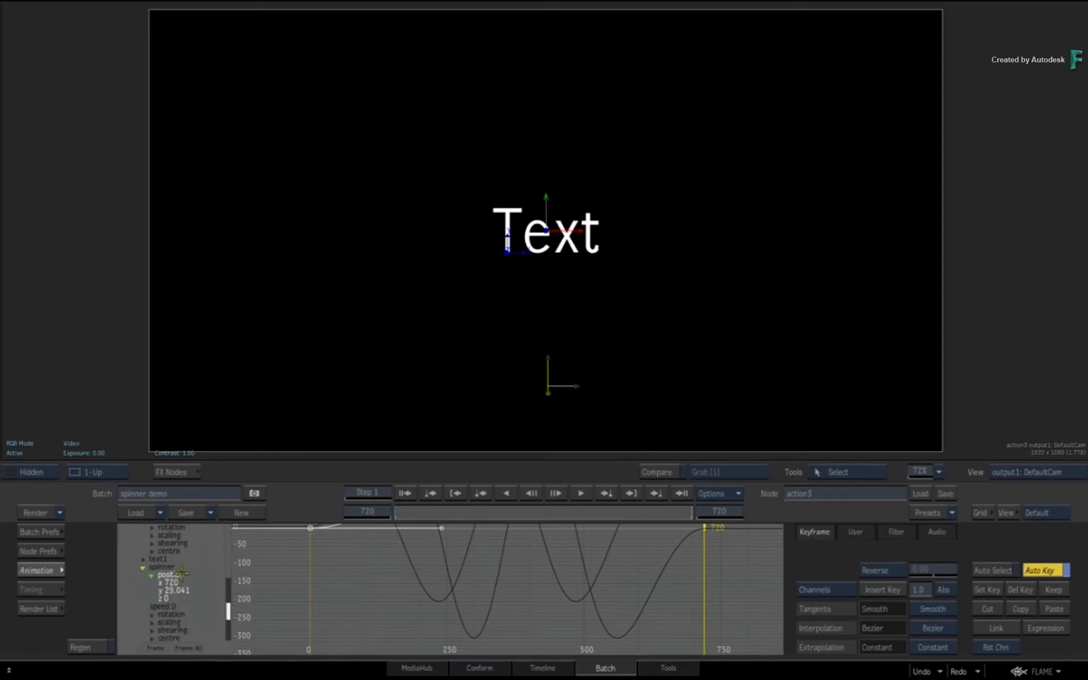
pyautogui.click(941, 628)
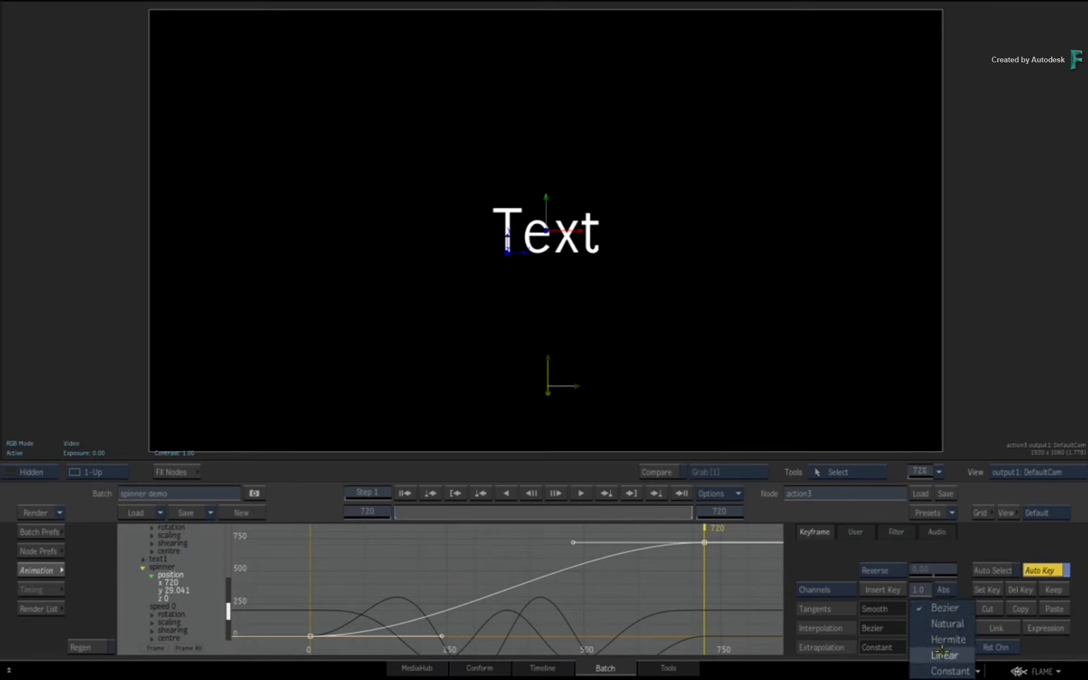
pyautogui.click(937, 651)
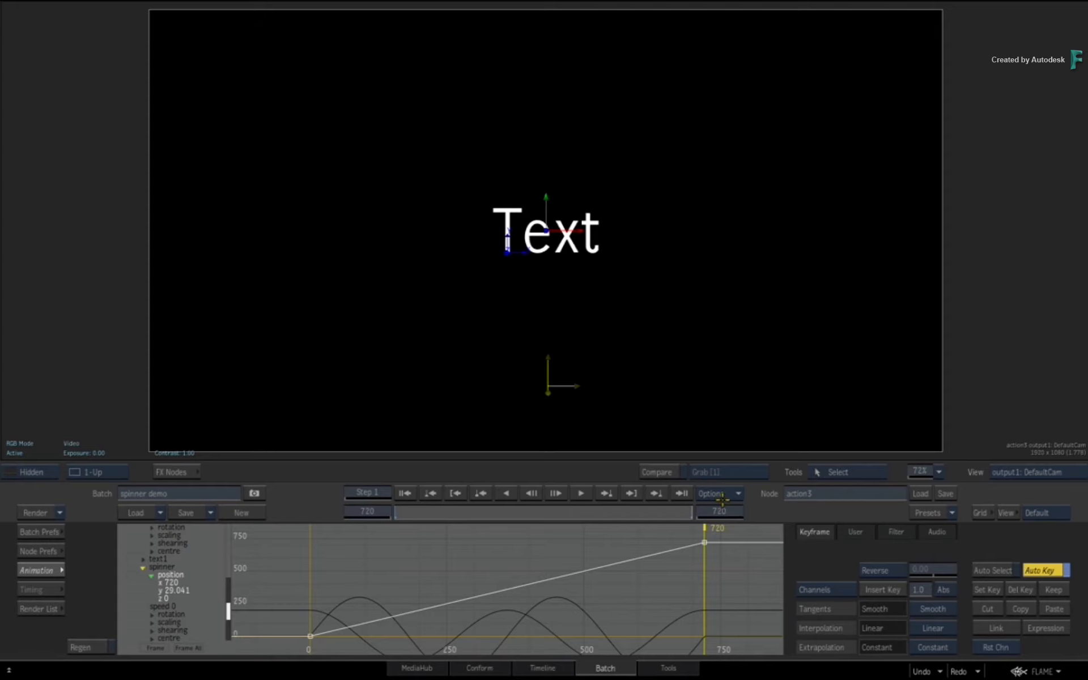
# - Scrub back to frame 349 and examine the spinner's X position curve in the enlarged channel editor
pyautogui.moveTo(677, 512); pyautogui.dragTo(540, 515)
pyautogui.moveTo(558, 678)
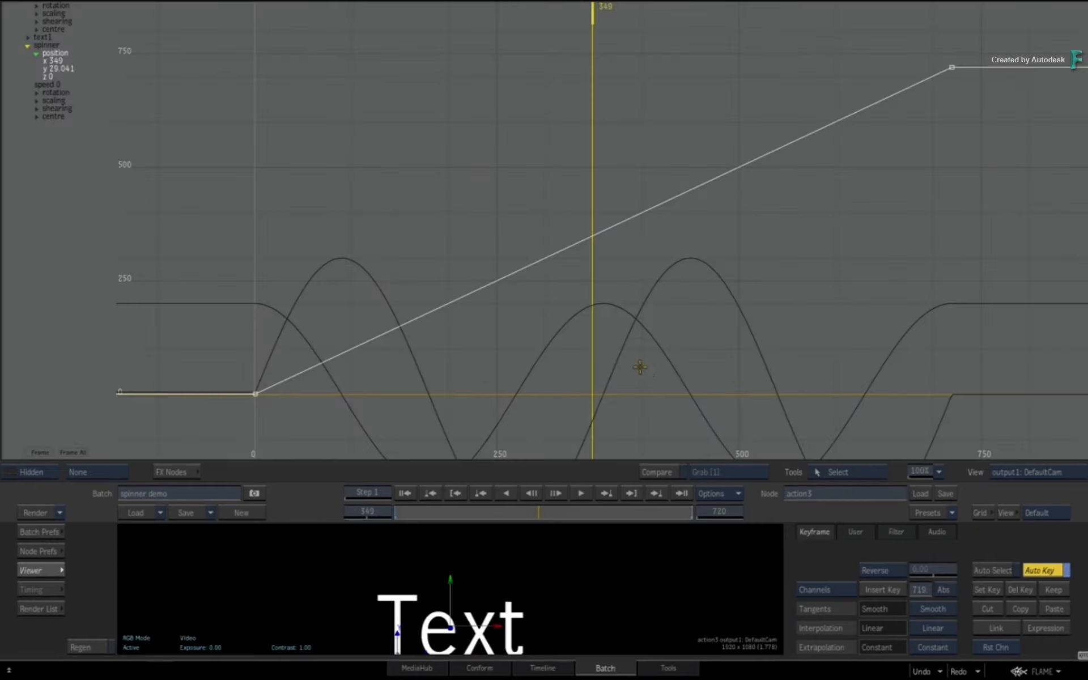
pyautogui.moveTo(640, 367); pyautogui.dragTo(474, 234)
pyautogui.click(374, 137)
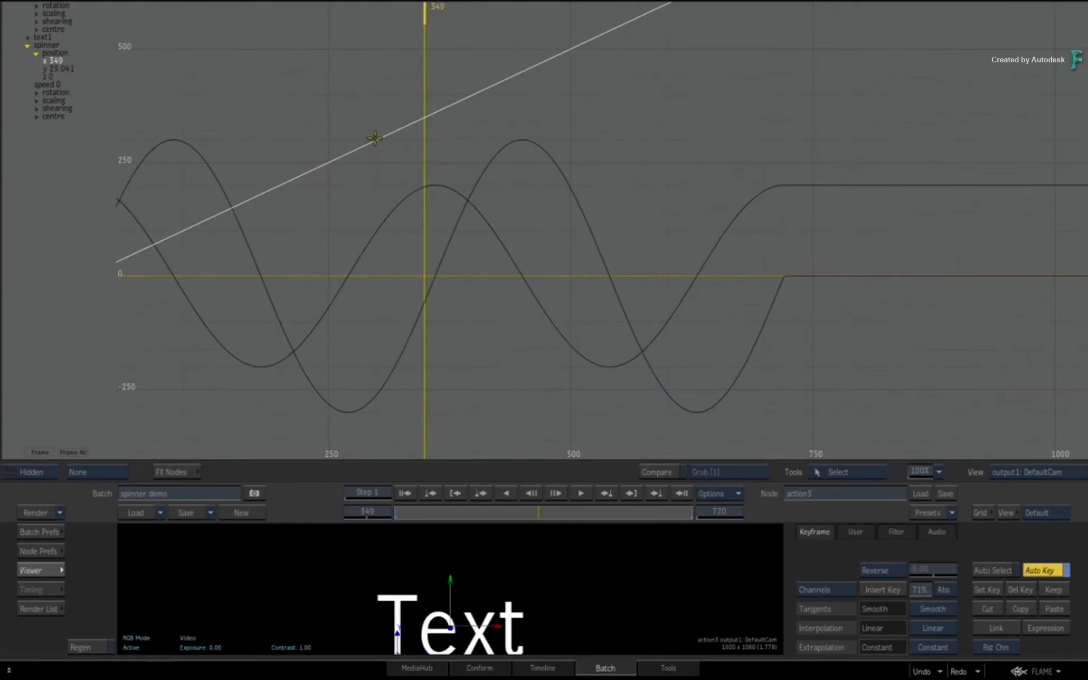
pyautogui.moveTo(485, 155); pyautogui.dragTo(531, 291)
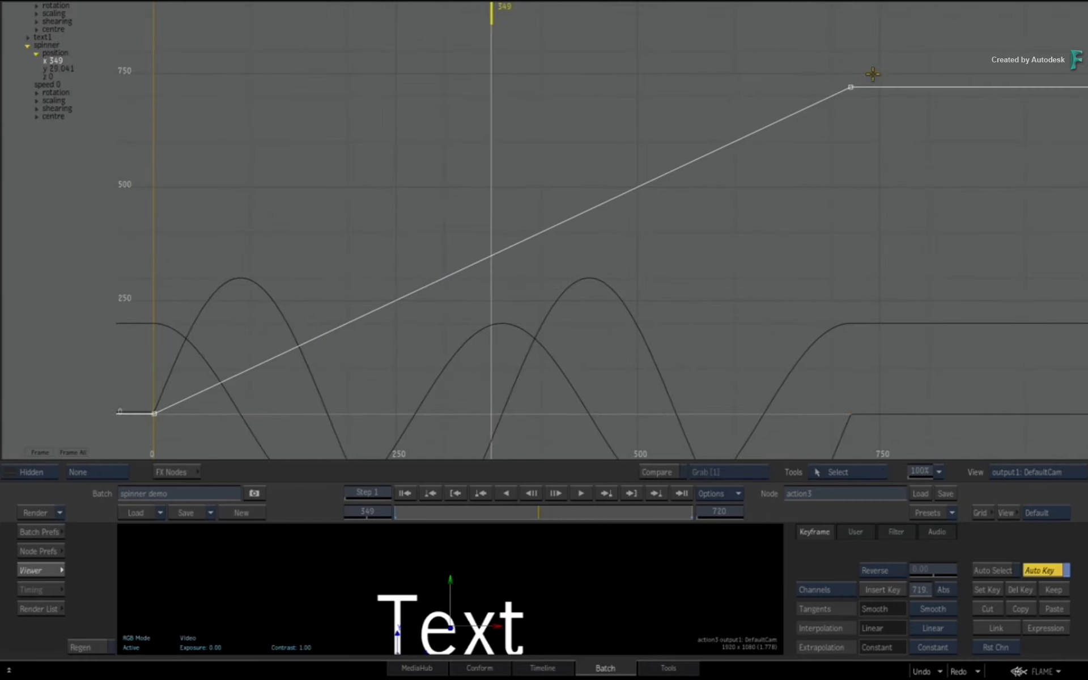
pyautogui.moveTo(759, 278); pyautogui.dragTo(823, 168)
# - Compare the cosine curve on axis1's Z position with the sine curve on its Y position
pyautogui.click(486, 300)
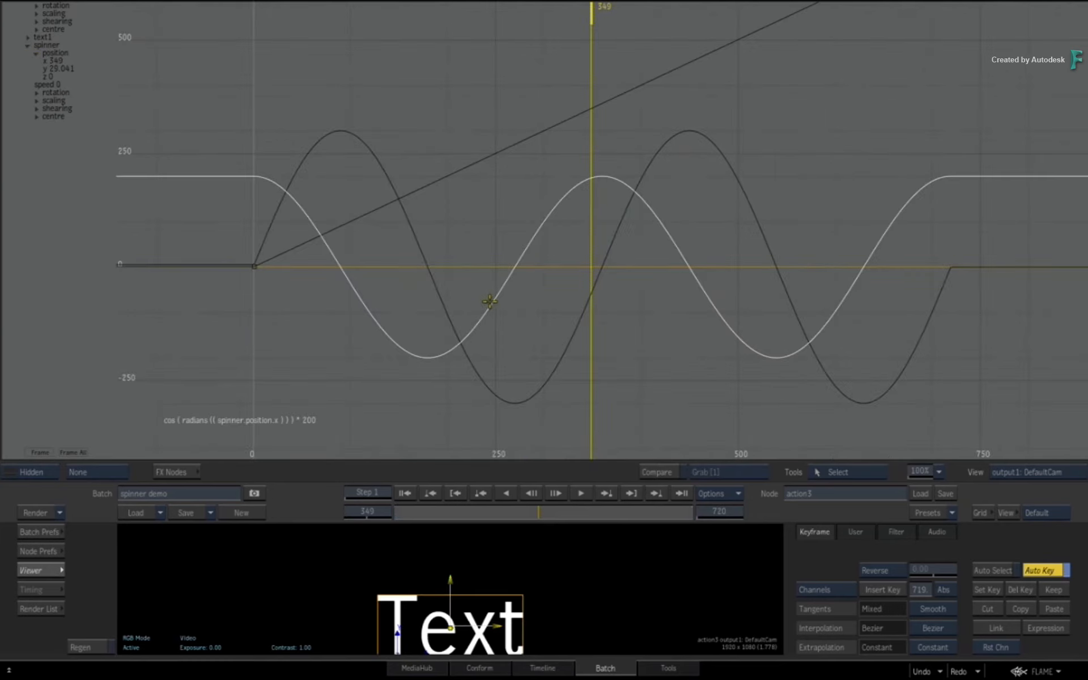
pyautogui.click(472, 362)
pyautogui.scroll(4, 77, 170)
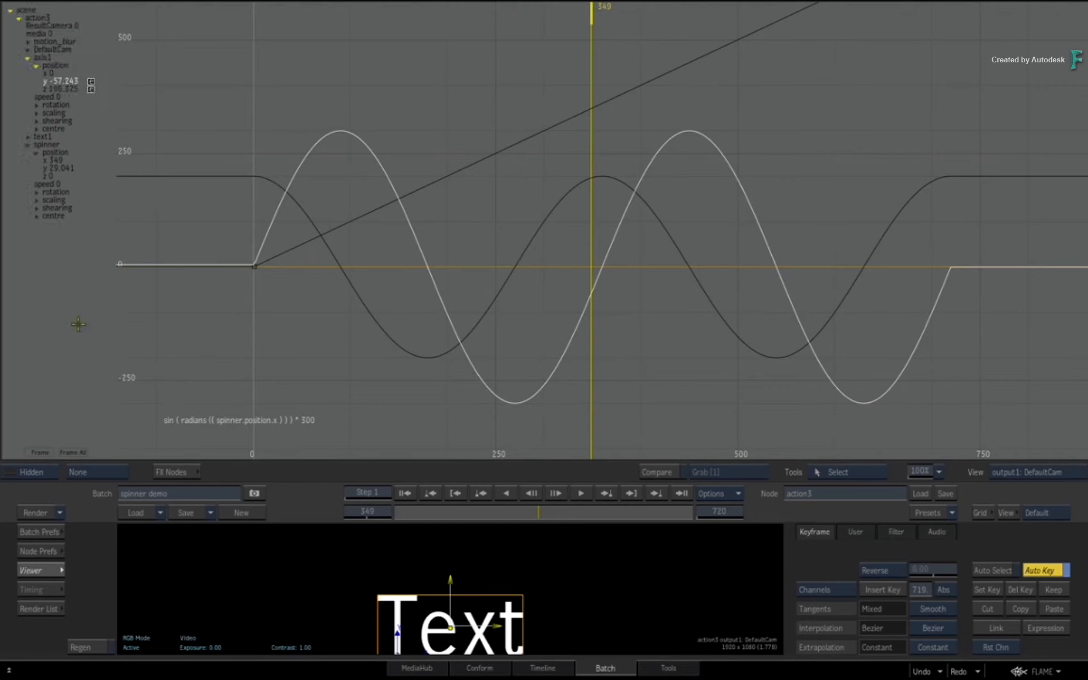
pyautogui.click(441, 355)
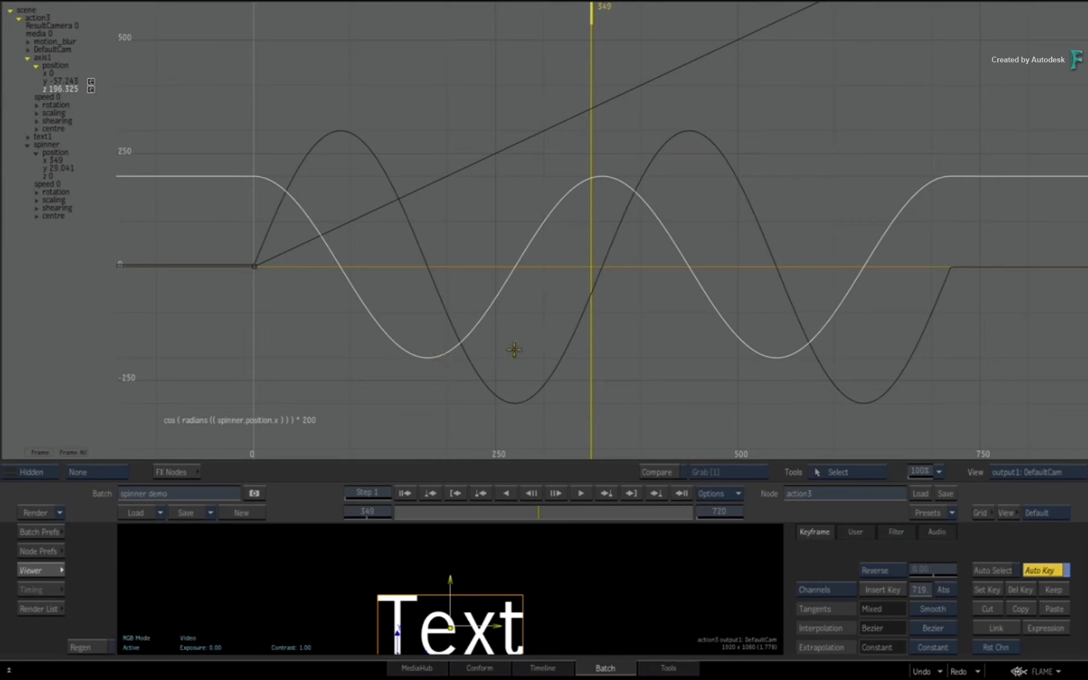
pyautogui.click(512, 401)
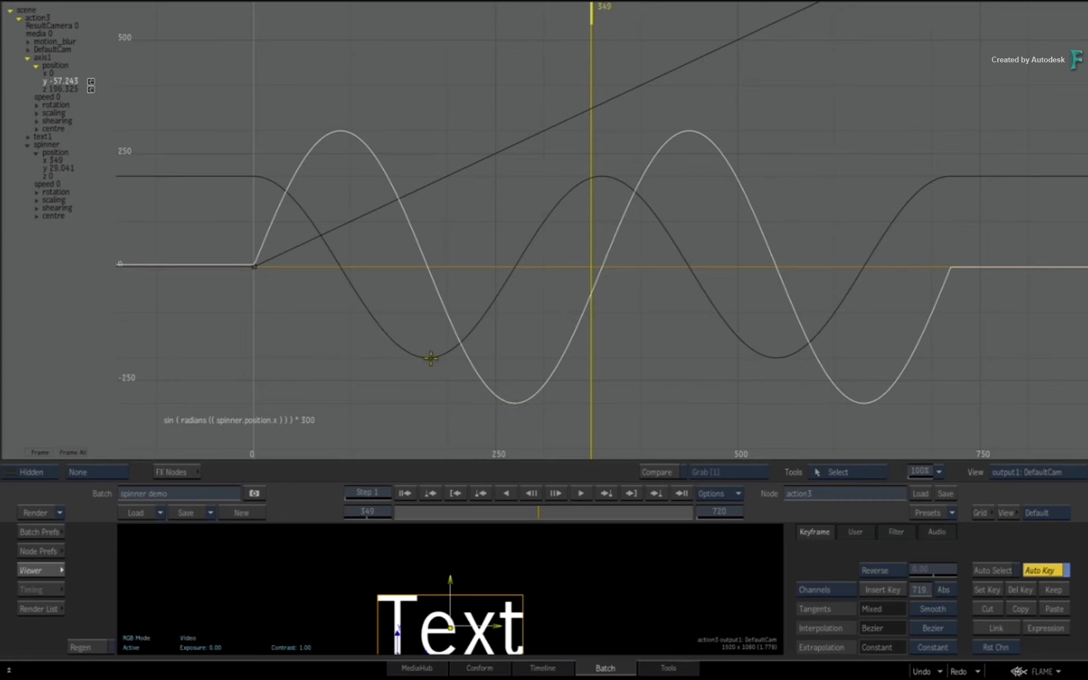
pyautogui.click(429, 358)
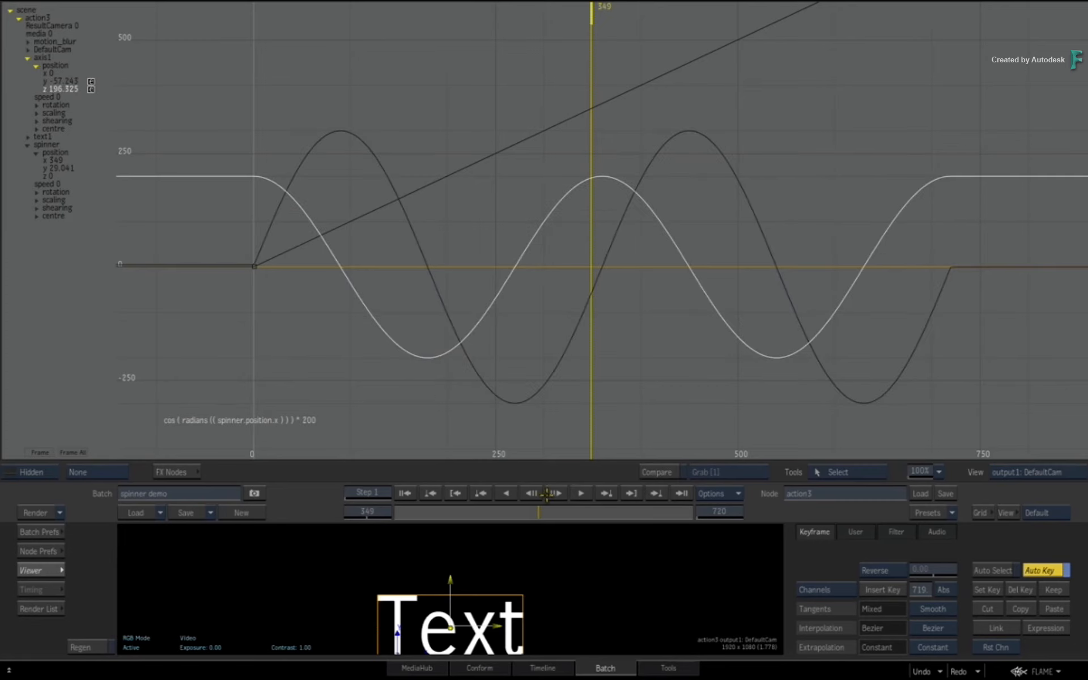
# - Return to the large viewer and reposition the spinner at frame 349 with Auto Key on
pyautogui.moveTo(1087, 565)
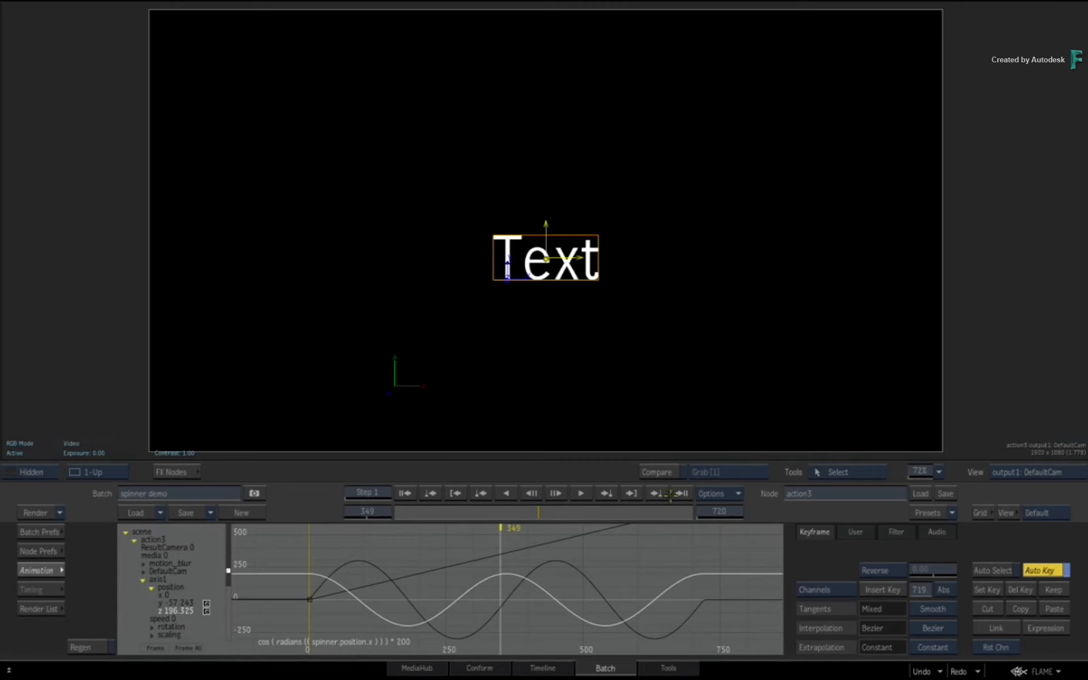
pyautogui.moveTo(421, 375); pyautogui.dragTo(430, 403)
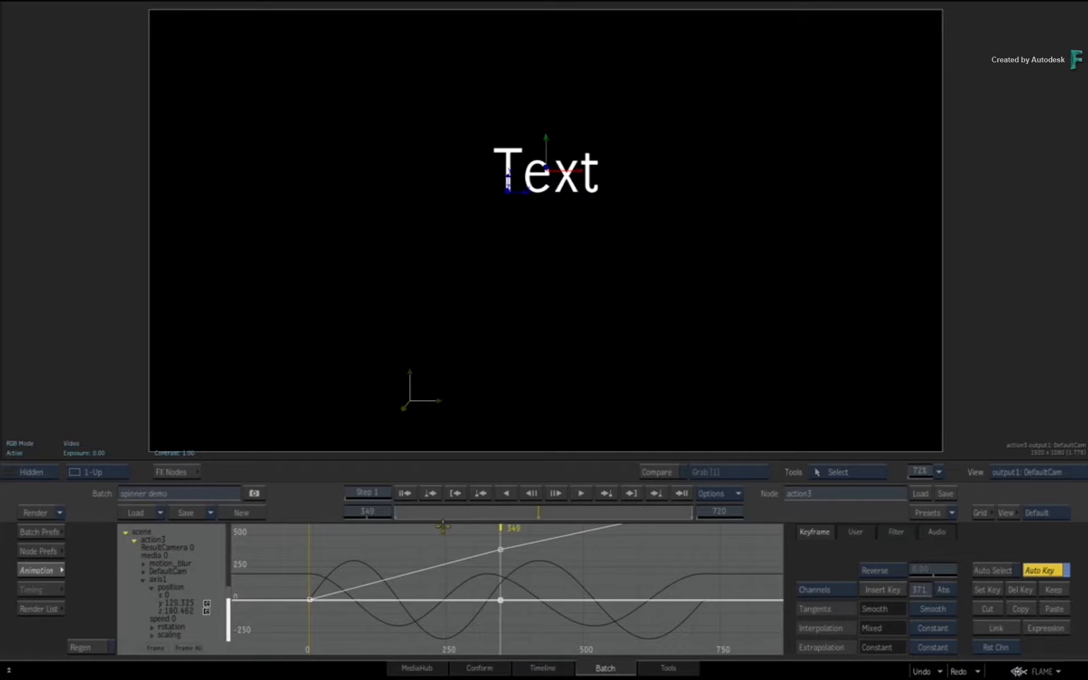